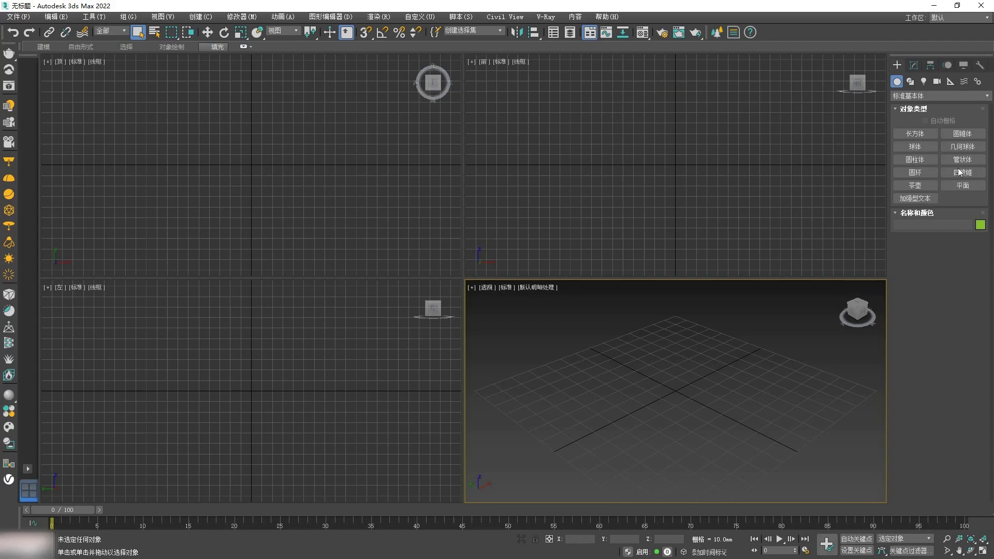
Step: Create a plane in the front view with 1 length and 1 width segment, and set its length and width to 1071 mm
drag(631, 135, 708, 200)
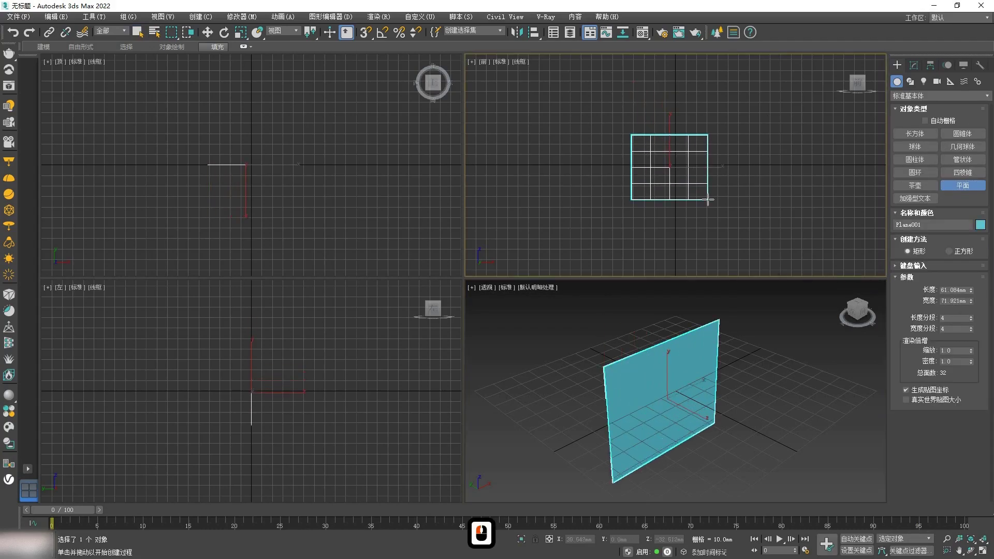
click(912, 66)
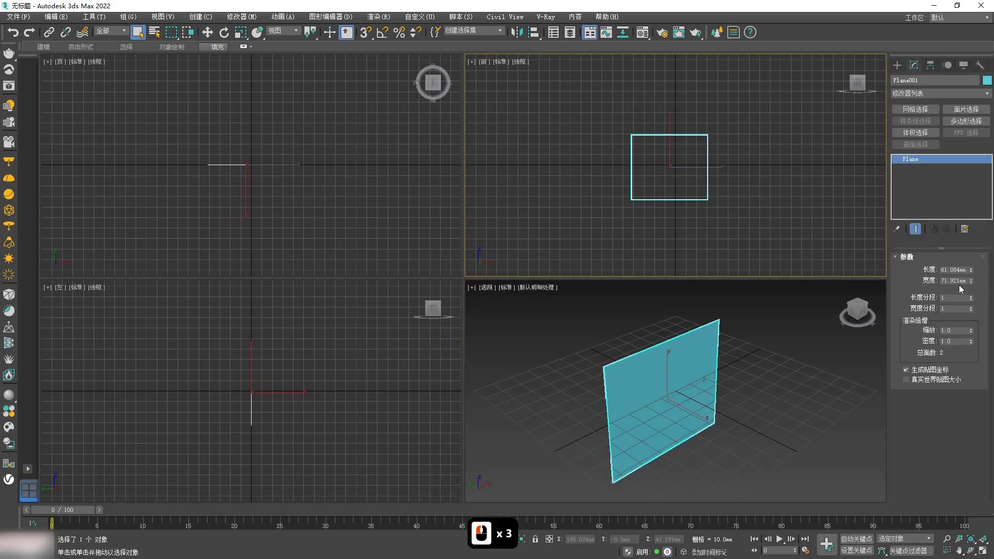
text(1071)
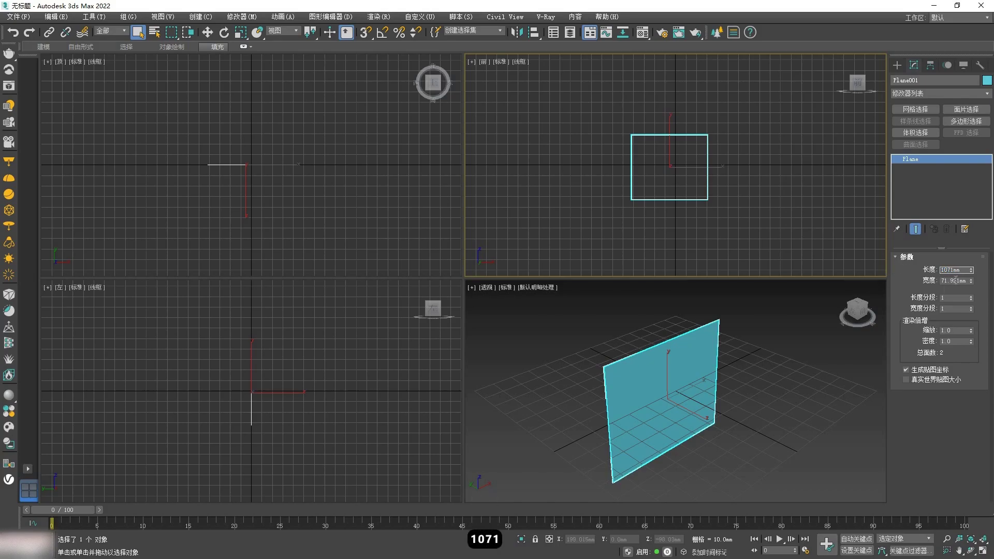
drag(956, 280, 887, 282)
text(107)
click(747, 211)
click(735, 182)
scroll(694, 175, down, 7)
click(708, 123)
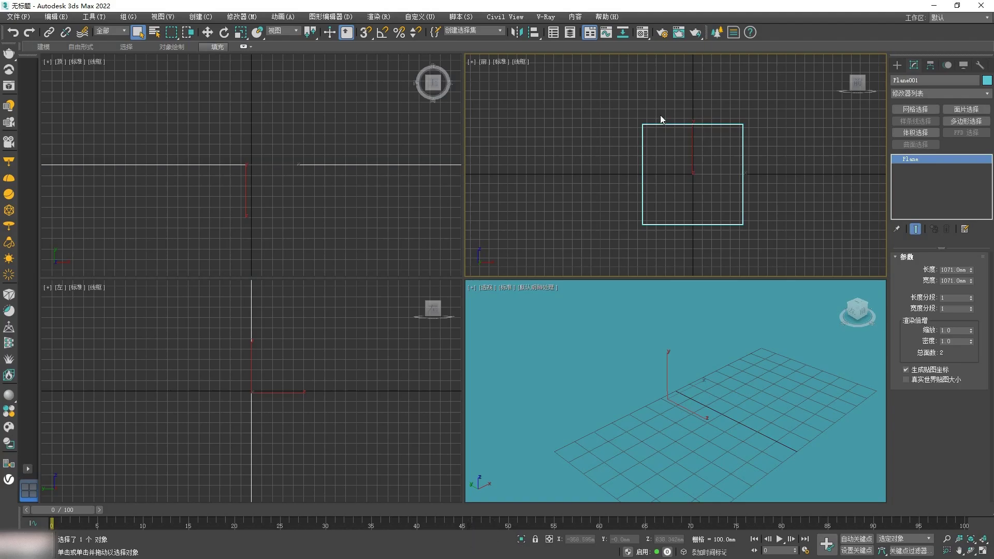
Step: Assign the carved flower reference material to the plane
key(m)
click(138, 205)
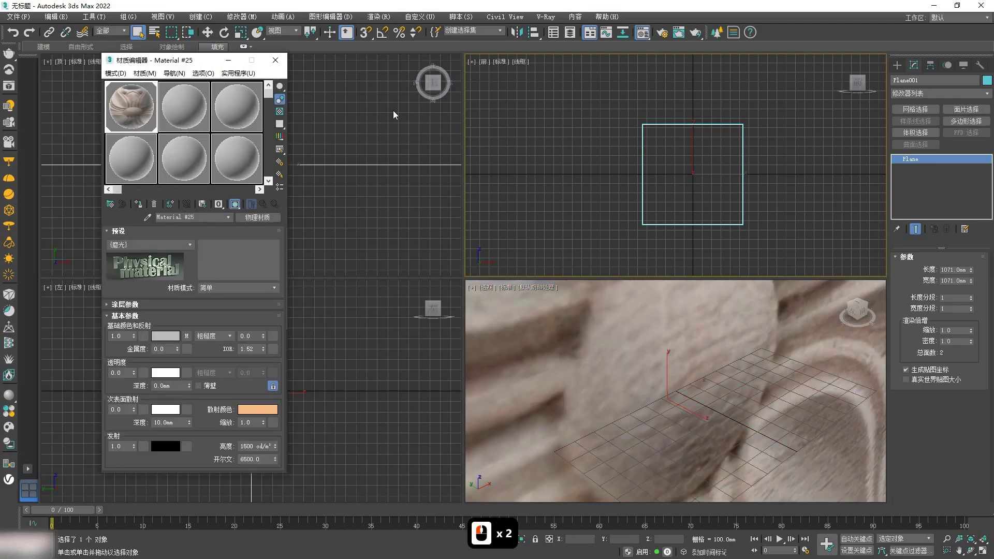
click(275, 61)
Step: Set the front view to default shading and zoom the perspective view out to show the whole textured plane
click(523, 63)
click(523, 63)
click(526, 72)
click(686, 190)
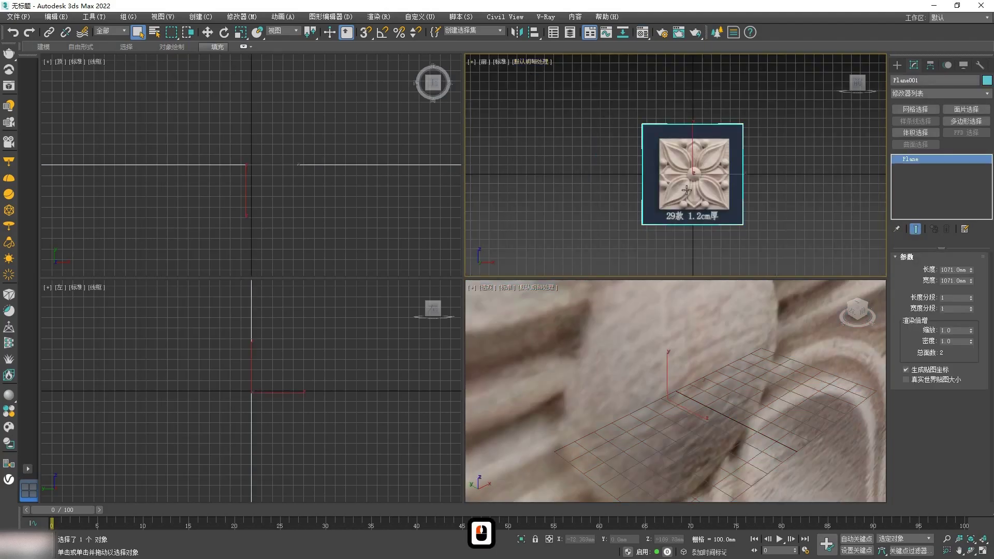
click(747, 405)
scroll(747, 405, down, 6)
click(771, 250)
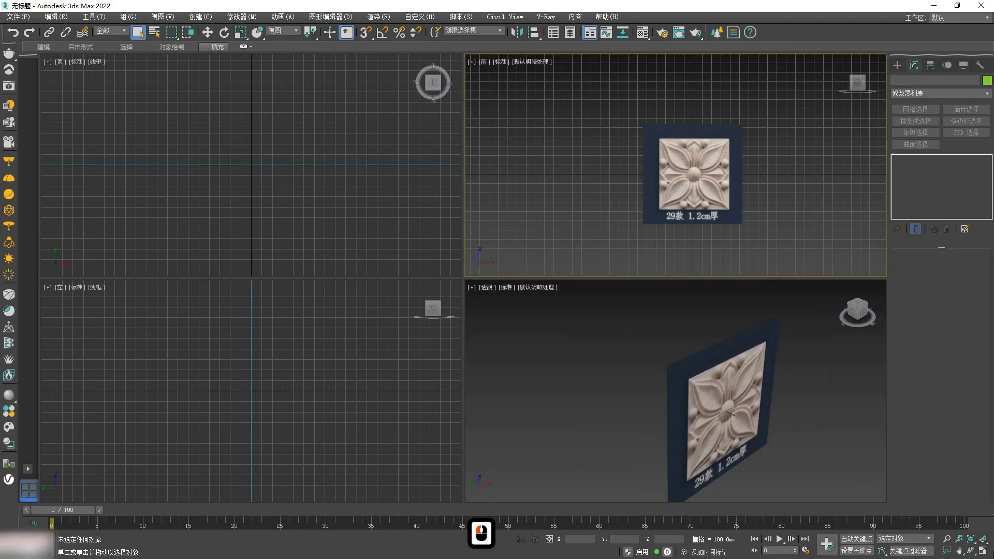
Step: Maximize the front view and move the reference plane to the origin at X 0, Y 0, Z 0
click(982, 552)
click(509, 208)
key(w)
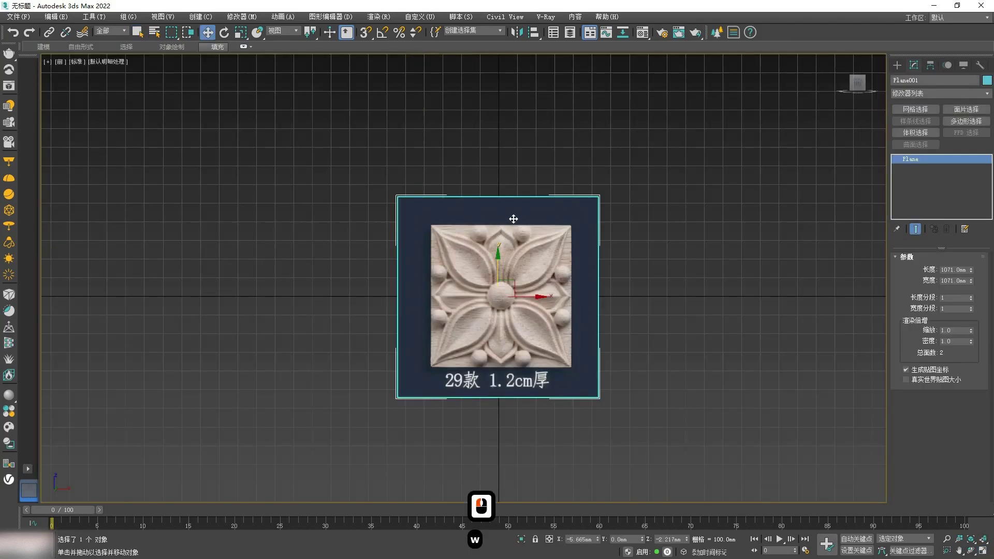
double_click(679, 538)
text(0)
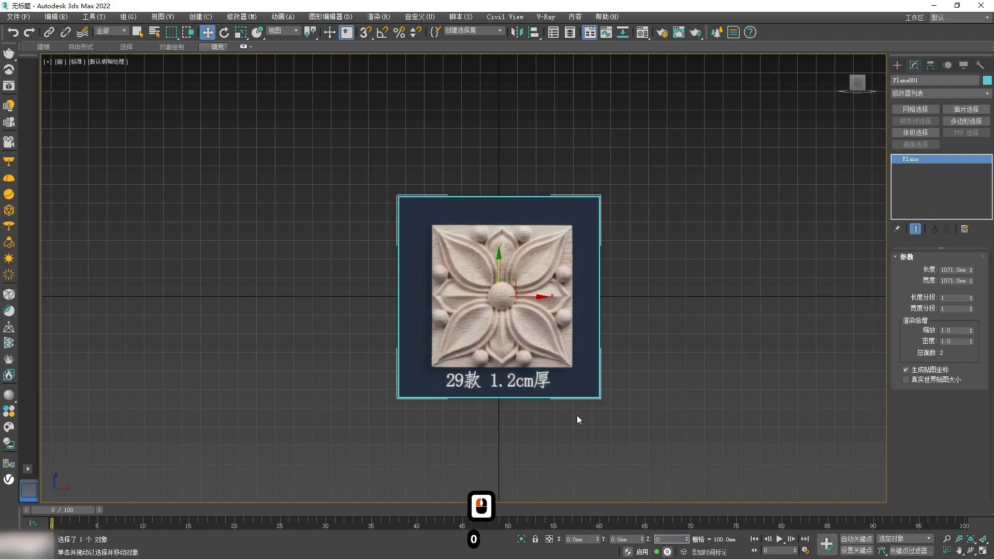
click(588, 459)
Step: Freeze the reference plane in its object properties and turn off showing frozen objects in gray
click(533, 352)
right_click(524, 334)
click(550, 410)
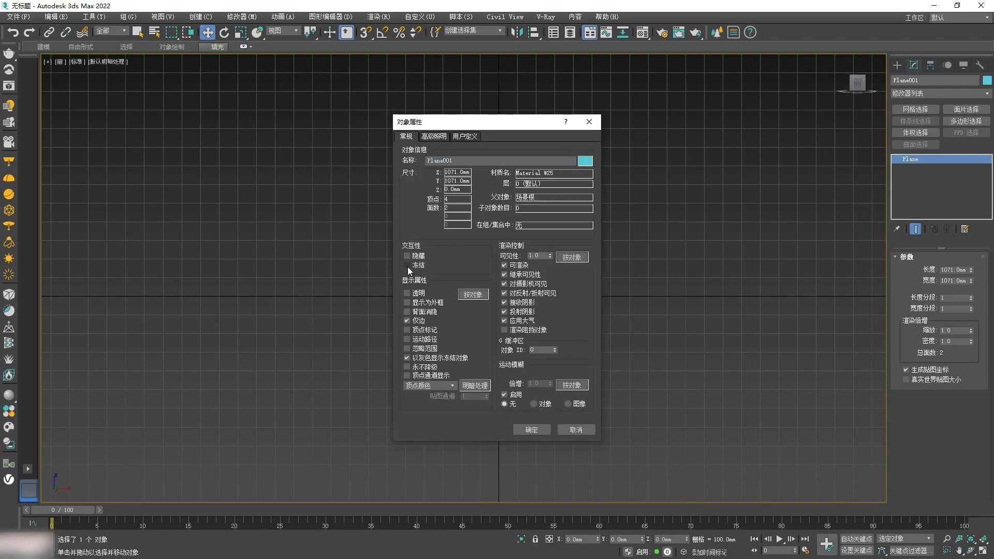
click(406, 357)
click(531, 430)
Step: Draw a second plane about 374 by 372 mm over the upper-right quarter of the carving
scroll(494, 336, up, 6)
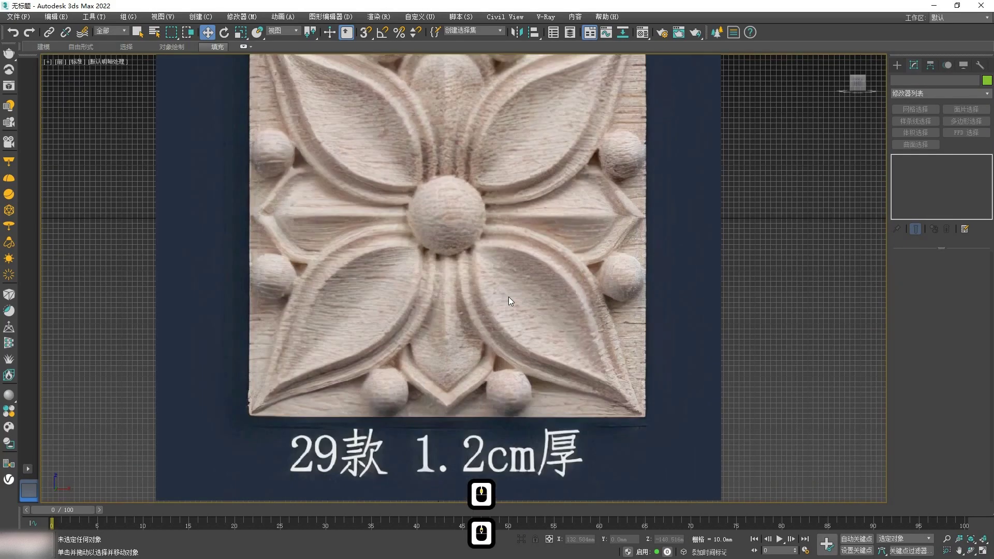
scroll(522, 262, up, 3)
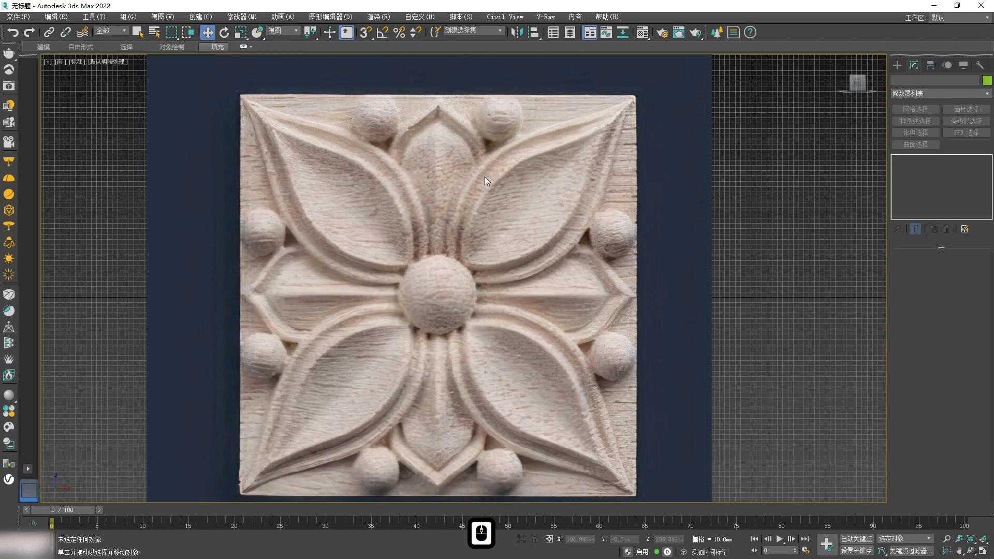
click(897, 65)
click(962, 186)
drag(438, 96, 636, 294)
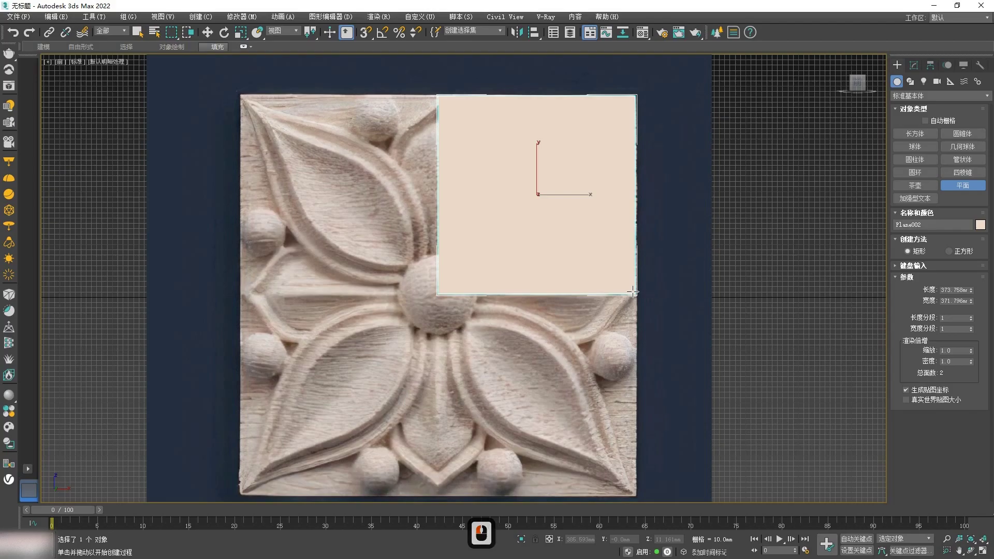
Step: Move the new quarter plane about 97 mm forward along Y, in front of the reference image, and return to the front view
key(w)
alt+middle_drag(670, 285, 626, 279)
drag(563, 195, 516, 200)
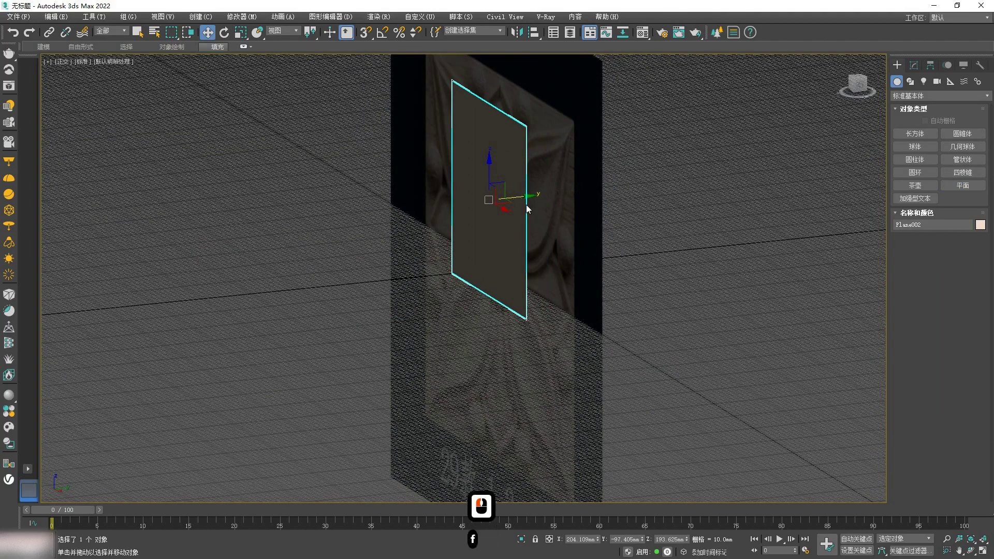
key(f)
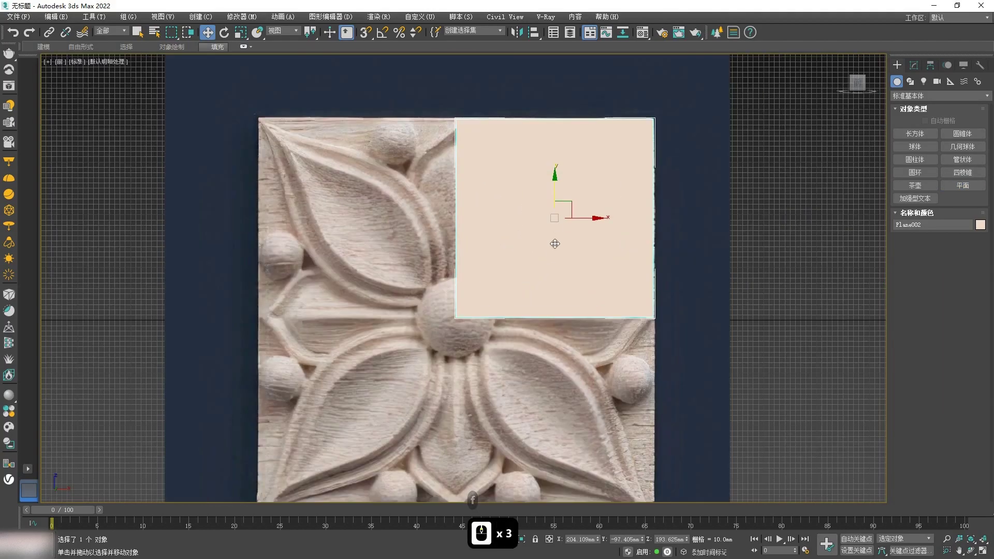
Step: Make the quarter plane see-through and convert it to an editable poly
key(alt+x)
right_click(554, 215)
mouse_move(574, 324)
click(641, 333)
scroll(541, 243, up, 2)
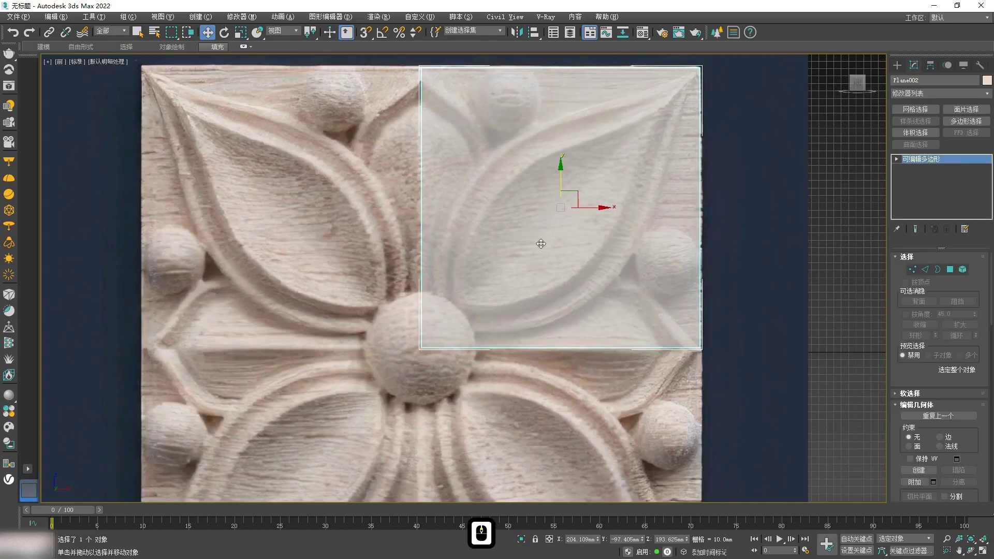
Step: Show edged faces and cut a diagonal edge from the plane's lower-left corner to its upper-right corner
key(F4)
right_click(523, 227)
click(538, 135)
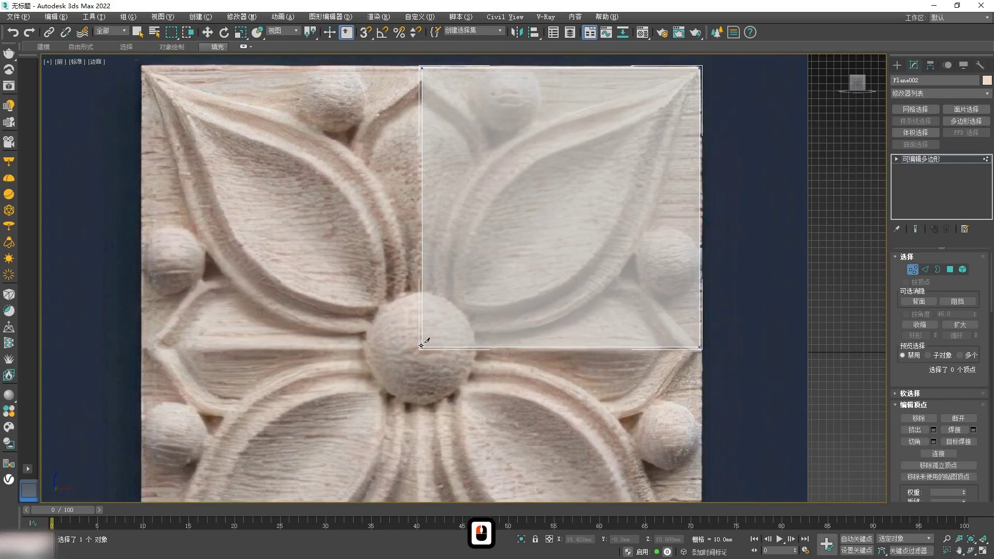
scroll(677, 87, up, 2)
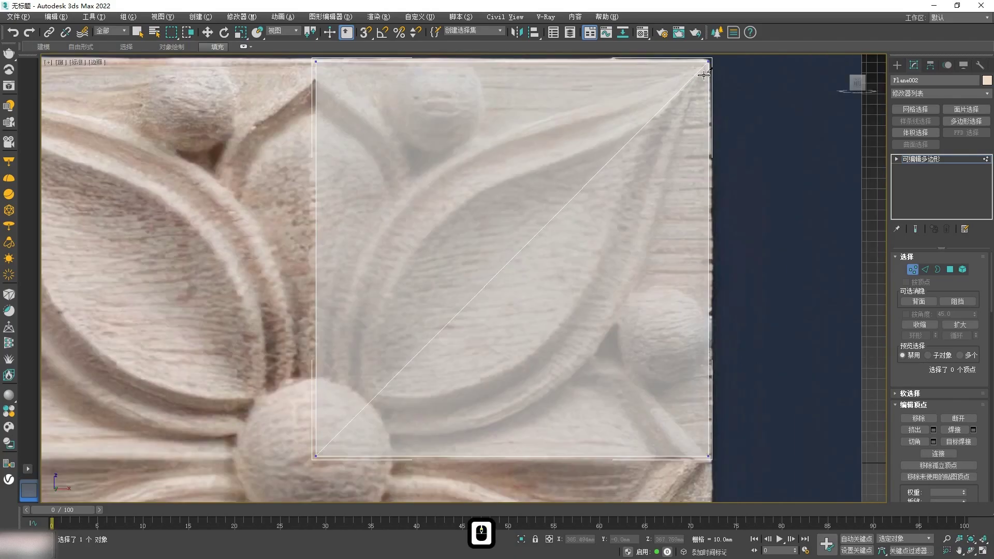
scroll(453, 303, down, 2)
scroll(414, 361, up, 4)
Step: Cut an edge around the quarter of the central ball, crossing the diagonal between the plane's left and bottom borders
click(300, 253)
click(400, 311)
scroll(400, 291, down, 1)
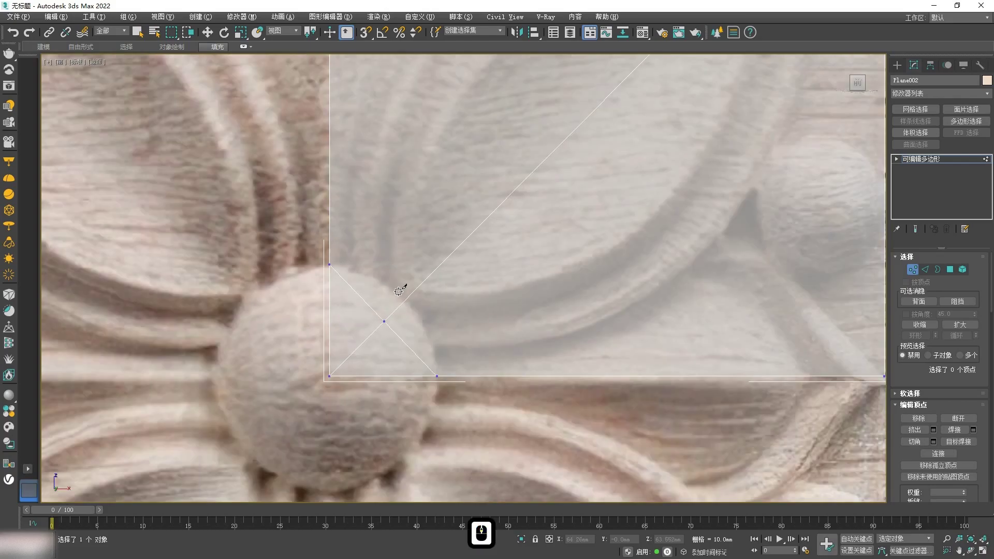
middle_drag(400, 289, 372, 320)
scroll(371, 321, down, 1)
middle_drag(359, 282, 341, 328)
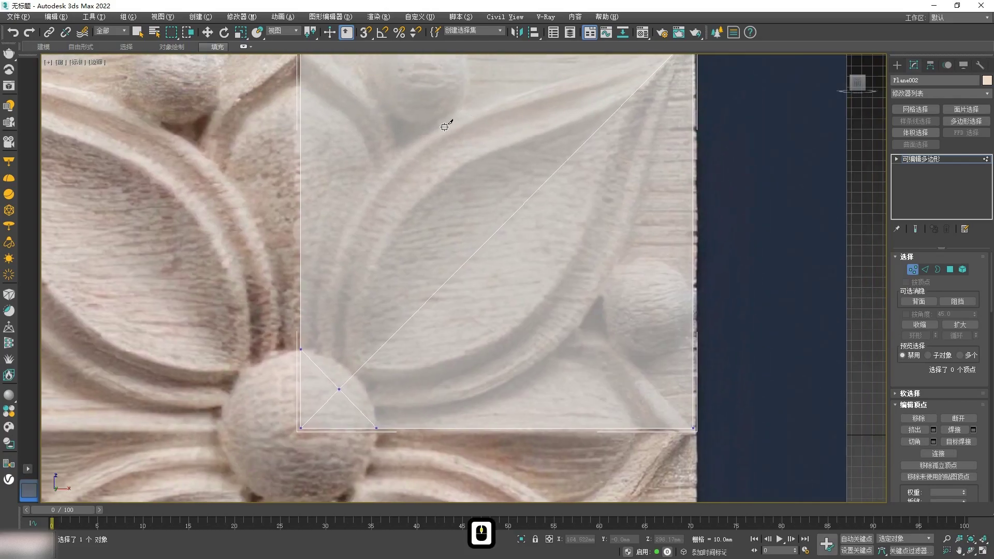
Step: Cut the petal's upper-left outline from the central ball towards the petal tip near the plane's corner
scroll(403, 187, down, 1)
scroll(346, 306, up, 3)
click(331, 322)
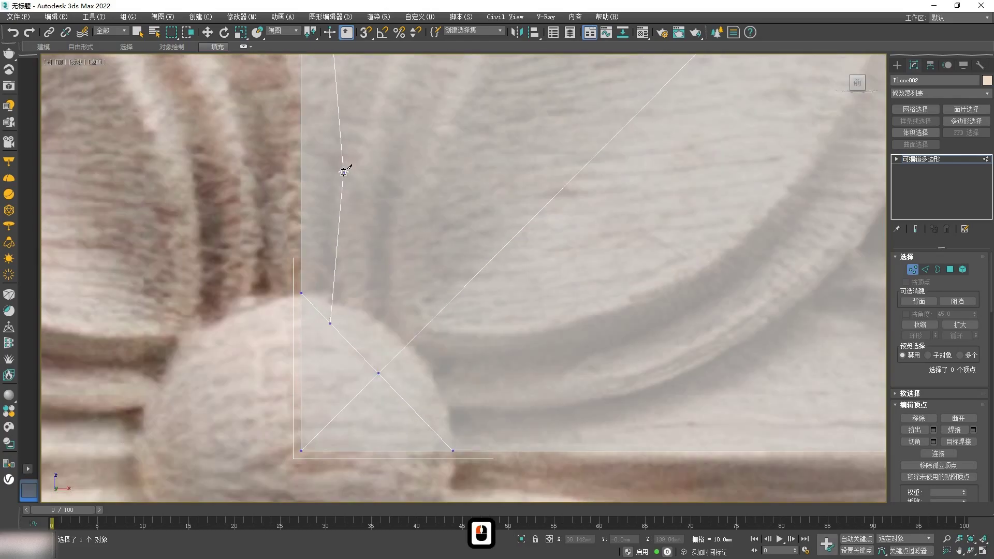
click(344, 170)
scroll(312, 247, down, 3)
middle_drag(313, 247, 291, 299)
click(328, 200)
click(393, 153)
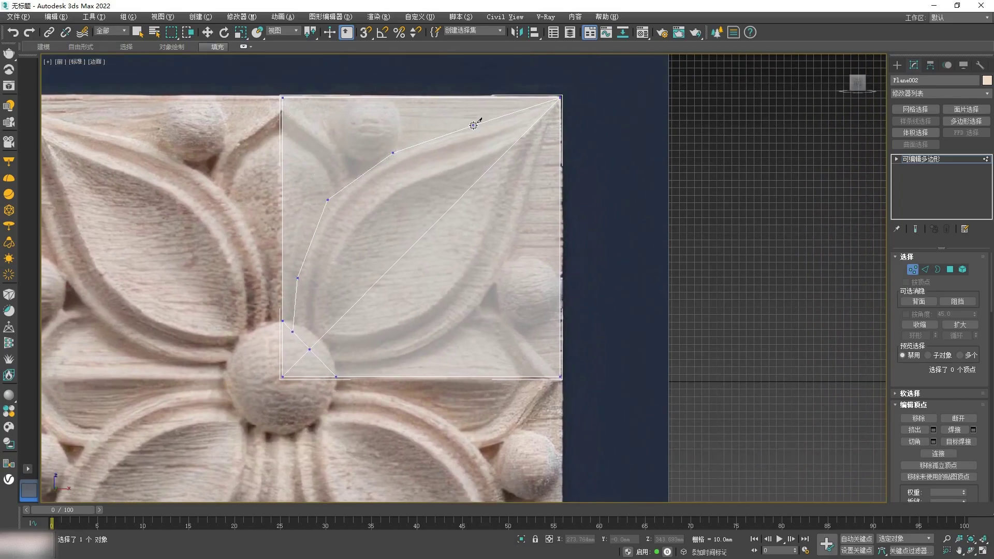
Step: Cut the petal's lower-right outline from the tip back down to the central ball
scroll(550, 106, up, 2)
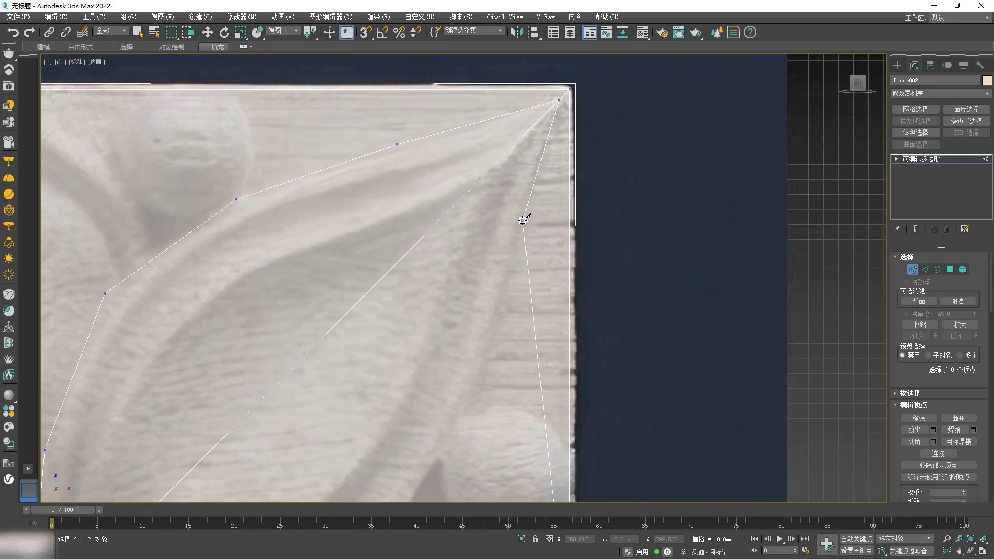
scroll(533, 238, down, 2)
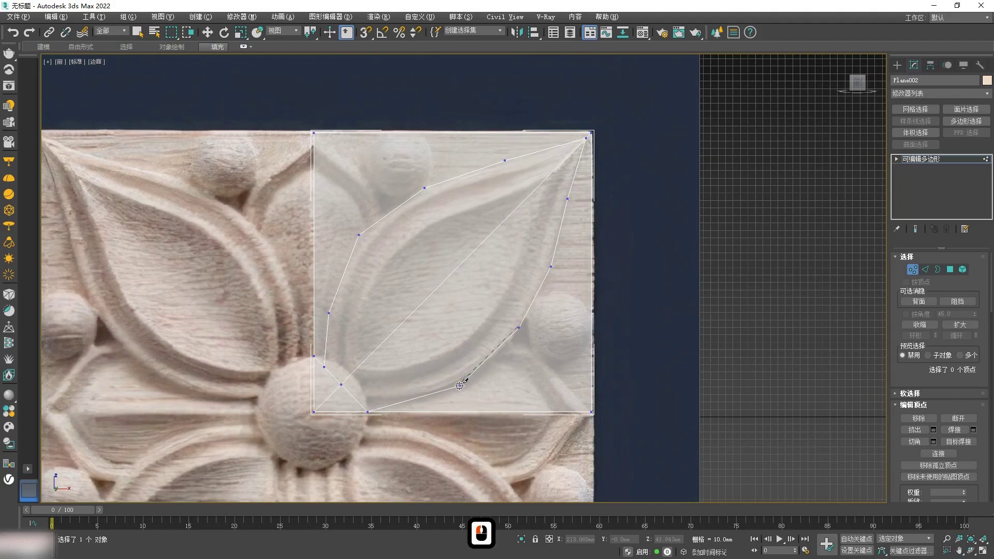
right_click(374, 396)
Step: Cut cross edges over the petal, joining opposite outline vertices through the diagonal
click(460, 383)
right_click(456, 379)
click(359, 235)
click(519, 327)
right_click(519, 317)
click(425, 187)
click(506, 159)
right_click(552, 286)
Step: Shift three vertices on the petal's lower-right outline down along the carved edge
drag(461, 383, 431, 393)
drag(518, 328, 500, 350)
drag(551, 267, 548, 282)
Step: Cut a new edge from the petal's lowest outline vertex to the arc around the central ball
click(383, 343)
scroll(413, 350, up, 2)
right_click(445, 429)
click(429, 340)
click(359, 390)
right_click(356, 373)
click(341, 283)
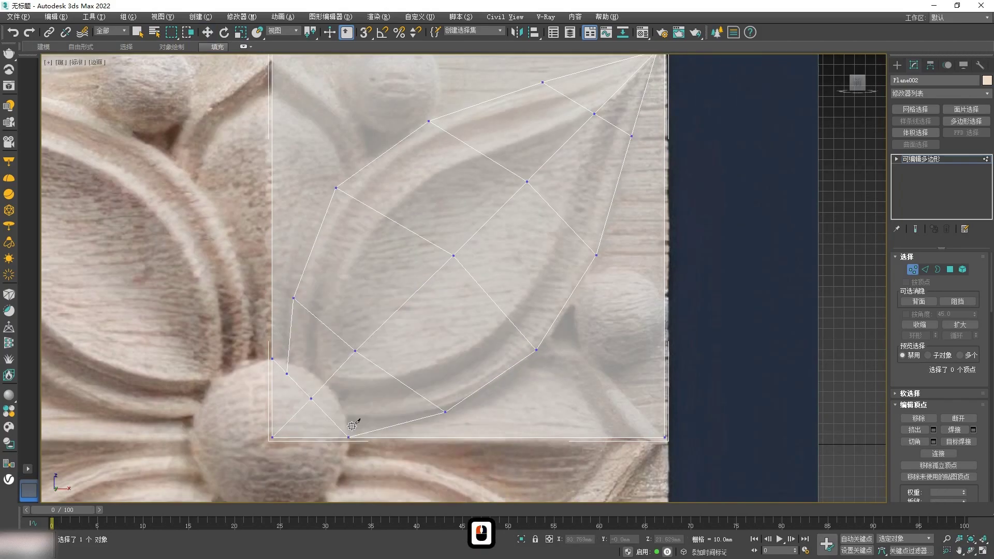
right_click(440, 389)
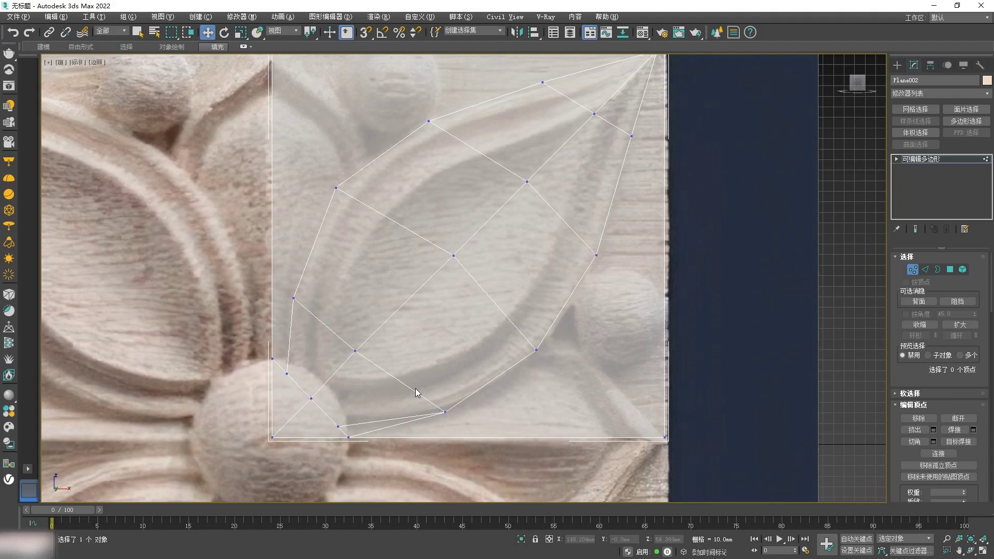
Step: Remove the redundant edge between the petal's lowest outline vertex and the ball's bottom border vertex
key(2)
click(384, 429)
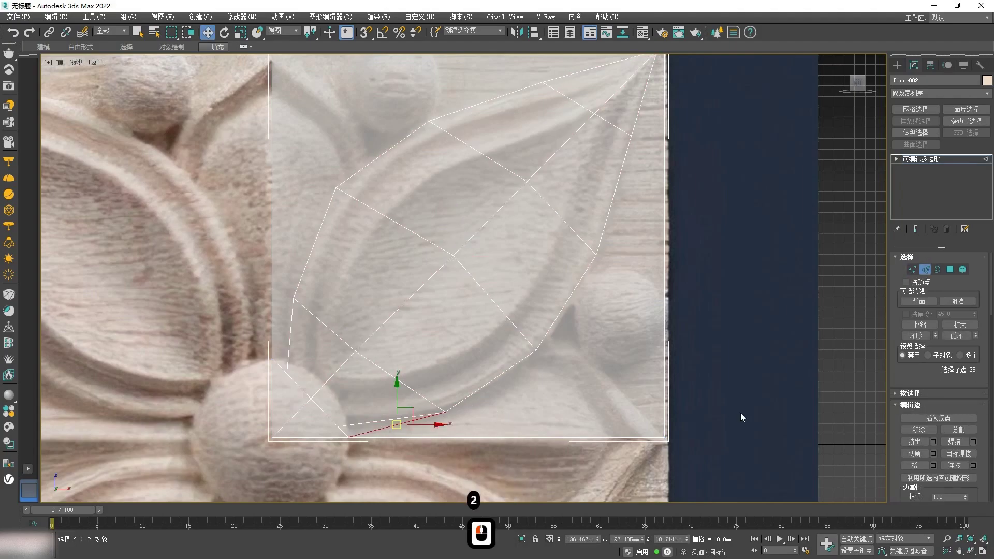
click(918, 429)
Step: Adjust the petal's outline vertices around the base and both sides to match the carved contour
key(1)
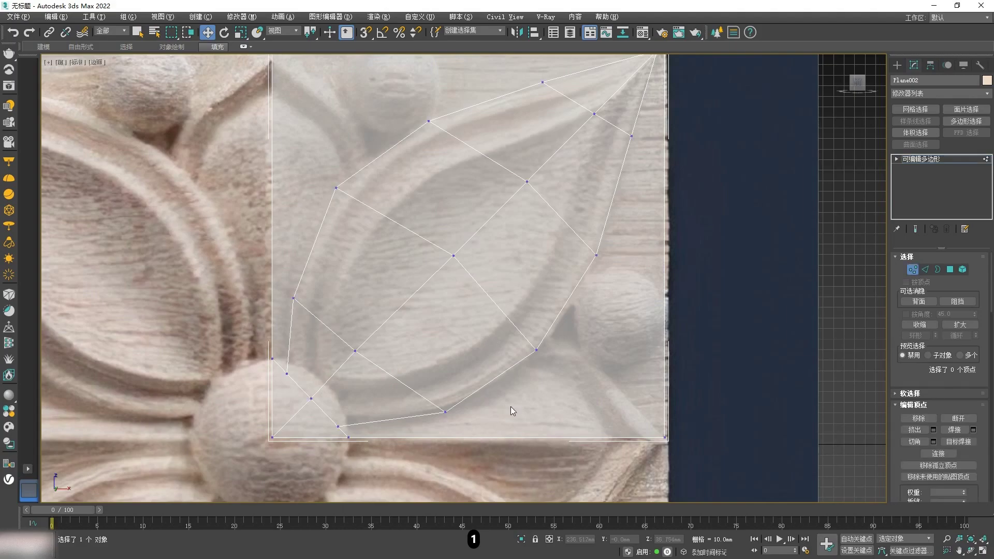
drag(339, 426, 339, 425)
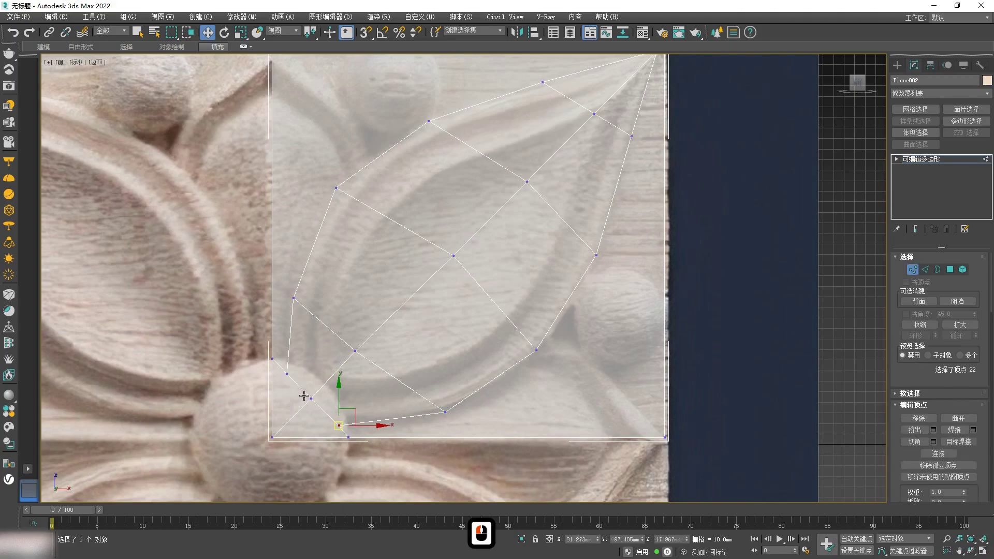
drag(287, 373, 292, 372)
drag(339, 425, 338, 421)
drag(445, 412, 438, 411)
drag(536, 349, 531, 358)
middle_drag(590, 257, 566, 289)
drag(404, 154, 404, 156)
click(517, 118)
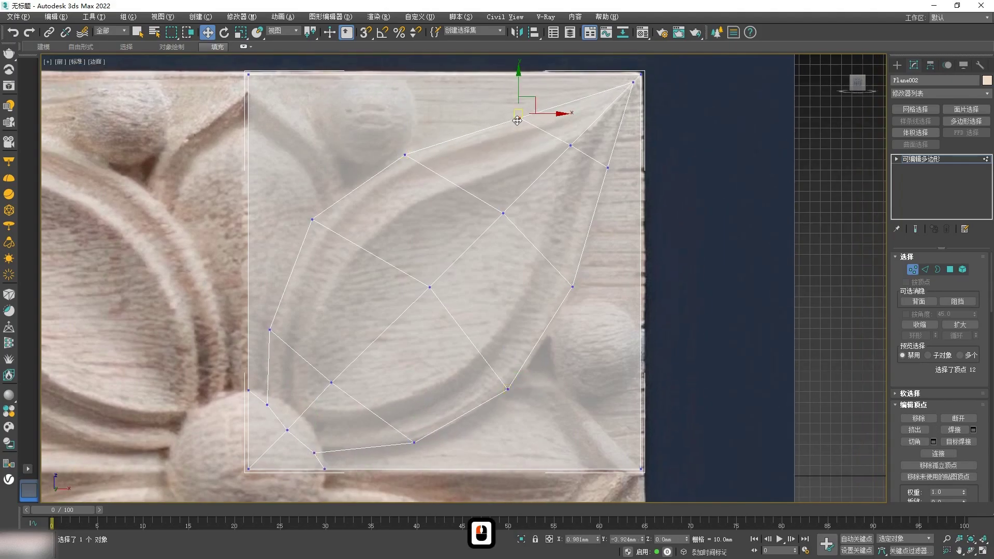
drag(270, 329, 265, 329)
Step: Inset the petal's ten polygons as a group to form nested edge loops along its rim
key(4)
click(384, 281)
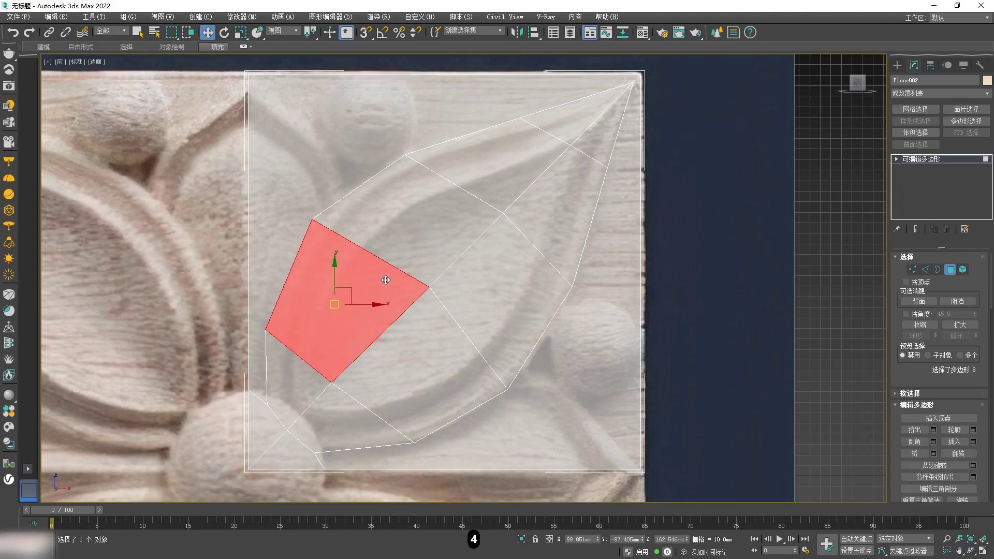
ctrl+click(468, 200)
ctrl+click(492, 149)
ctrl+click(593, 115)
ctrl+click(601, 138)
ctrl+click(565, 187)
ctrl+click(504, 292)
ctrl+click(425, 365)
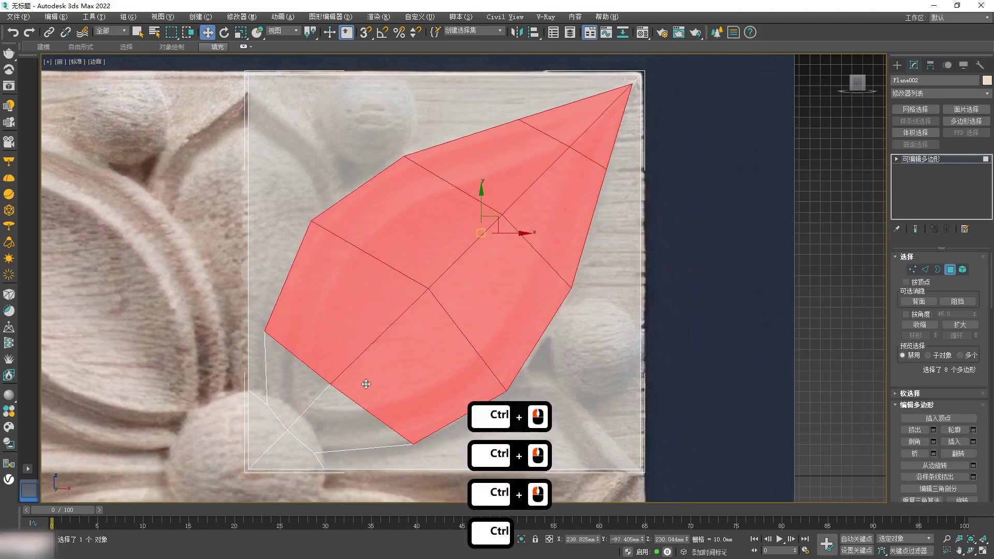
ctrl+click(346, 421)
ctrl+click(296, 386)
click(955, 442)
drag(471, 262, 475, 285)
Step: Reposition the inset vertices at the petal's tip to follow the pointed rim in the reference
key(1)
scroll(569, 163, up, 3)
drag(571, 116, 616, 172)
middle_drag(604, 105, 559, 169)
drag(539, 167, 562, 150)
Step: Align the inset vertices along the petal's upper edge with the carved rim grooves
scroll(432, 218, down, 2)
drag(400, 150, 405, 158)
middle_drag(251, 225, 369, 203)
drag(292, 201, 295, 207)
drag(320, 259, 324, 267)
drag(310, 233, 310, 238)
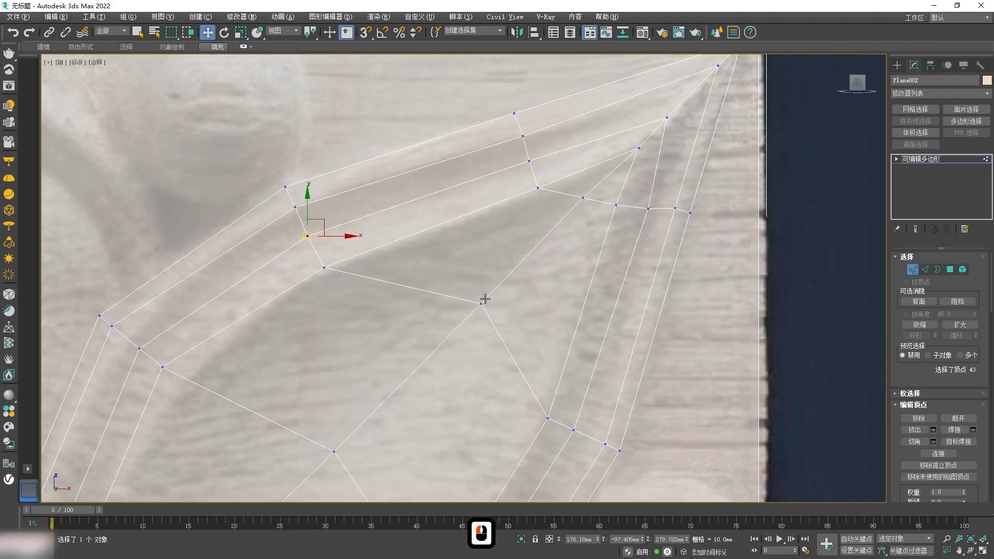
Step: Adjust the petal's midline vertex and the inset vertices along its lower-right rim to match the carving
scroll(480, 297, down, 2)
middle_drag(480, 297, 481, 222)
drag(481, 223, 447, 256)
drag(578, 156, 586, 157)
middle_drag(550, 313, 588, 263)
drag(586, 263, 564, 258)
middle_drag(544, 277, 573, 236)
drag(522, 347, 523, 343)
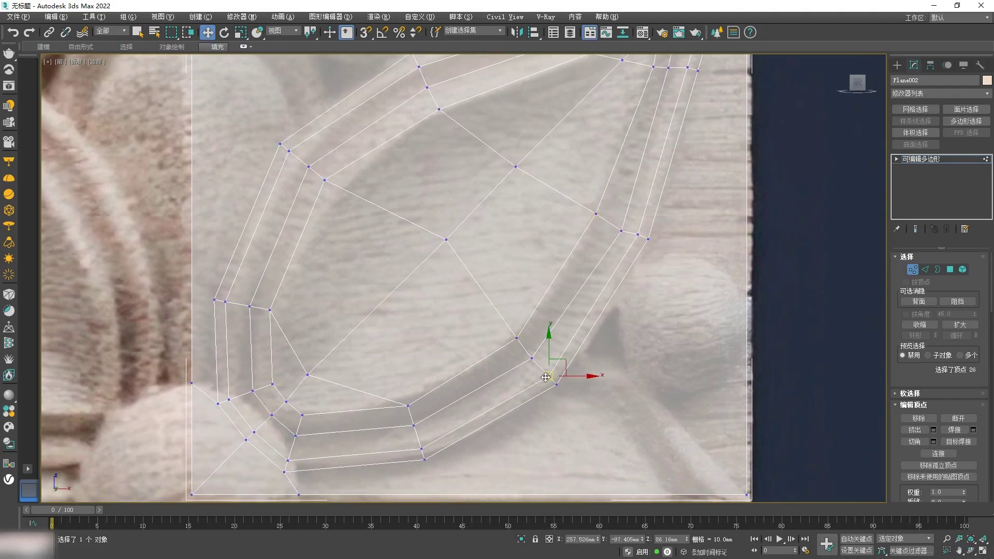
Step: Move the inner loop vertices on the petal's left side onto the inner edge of the carved rim
drag(325, 181, 300, 161)
middle_drag(359, 170, 425, 166)
scroll(426, 167, down, 1)
scroll(348, 268, up, 2)
drag(313, 257, 386, 261)
Step: Fine-tune the inset vertices at the petal's base and lower rim to follow the carved grooves
middle_drag(423, 294, 423, 226)
drag(425, 345, 426, 345)
drag(379, 305, 375, 306)
drag(572, 337, 556, 328)
drag(726, 240, 724, 236)
drag(591, 398, 592, 390)
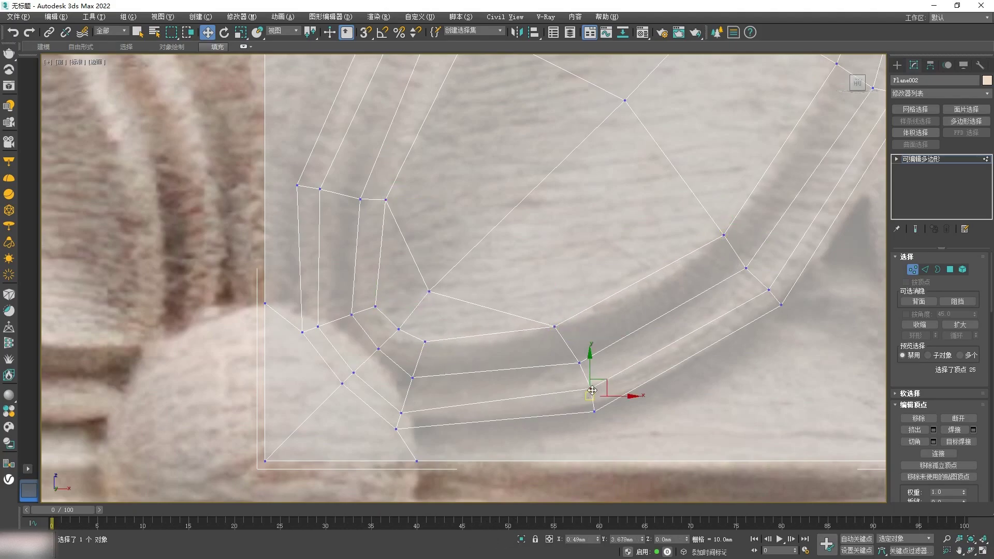
Step: Nudge the inset rim vertices at the petal's base and left side so they follow the carved grooves
drag(405, 406, 405, 413)
drag(413, 377, 413, 386)
drag(352, 315, 350, 320)
drag(320, 189, 328, 192)
drag(318, 327, 323, 324)
scroll(466, 155, down, 3)
middle_drag(467, 116, 421, 238)
scroll(422, 261, up, 3)
drag(382, 271, 386, 275)
scroll(544, 258, down, 2)
scroll(642, 232, down, 1)
middle_drag(581, 318, 523, 307)
click(514, 299)
Step: Cut the outer edge of the upper-left curved band from the plane's left edge down to the petal rim
scroll(407, 126, up, 2)
scroll(407, 126, down, 2)
middle_drag(406, 124, 408, 158)
right_click(406, 154)
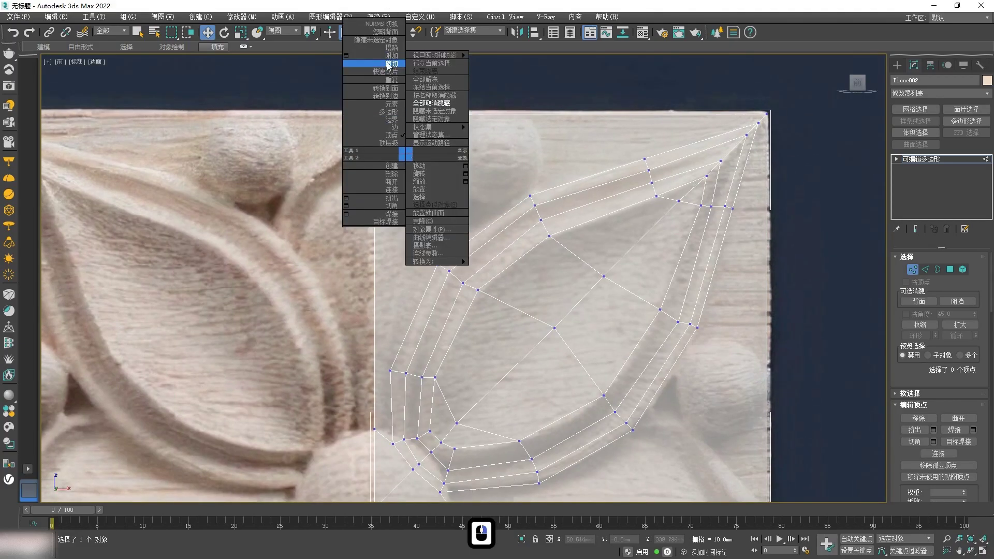
click(389, 66)
scroll(390, 139, up, 2)
click(358, 98)
click(460, 144)
click(520, 217)
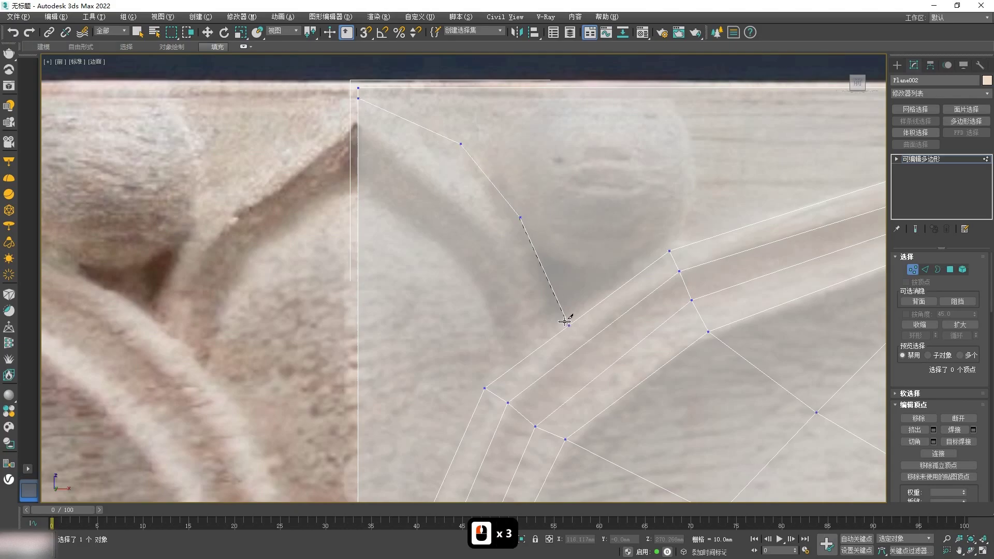
click(560, 331)
Step: Cut the upper-left band's inner edge down to the petal rim, and add two cross cuts joining its edges
click(358, 165)
click(415, 219)
click(472, 271)
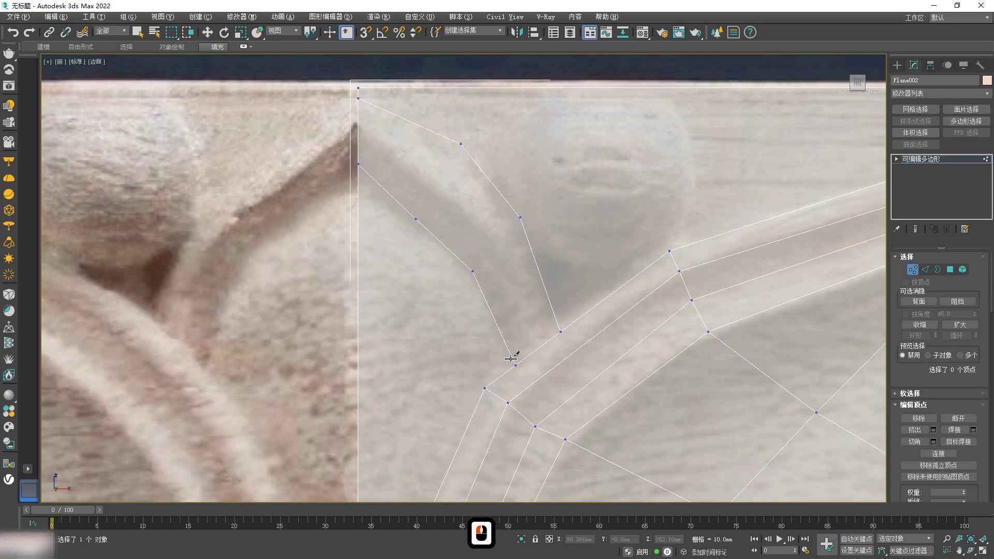
click(460, 144)
right_click(461, 146)
click(472, 271)
click(520, 218)
right_click(520, 217)
Step: Cut both edges of the lower-right curved band from the petal rim to the plane's bottom edge
scroll(523, 241, down, 3)
middle_drag(549, 313, 487, 231)
scroll(577, 360, up, 1)
scroll(582, 361, up, 3)
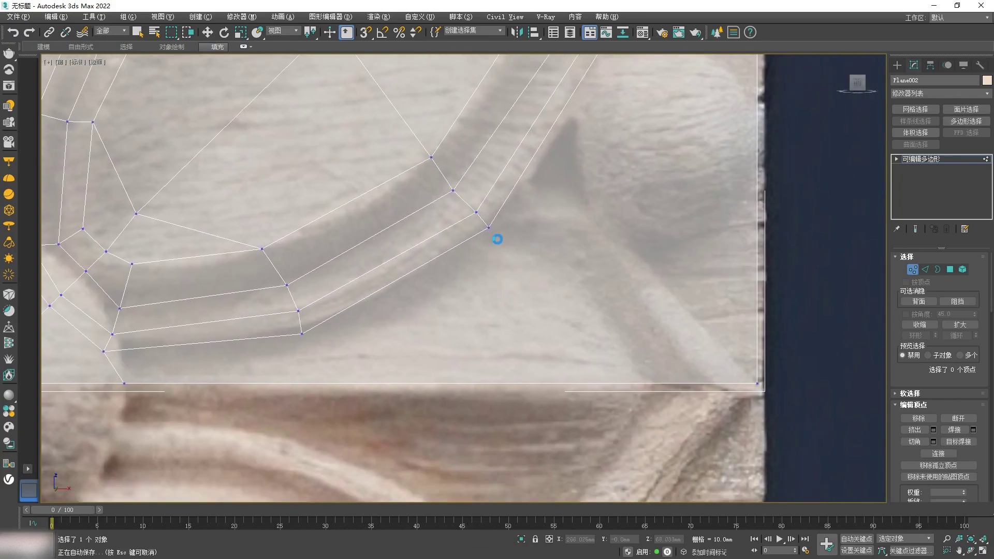
click(489, 228)
click(566, 264)
click(611, 322)
click(645, 383)
right_click(646, 382)
click(520, 176)
click(582, 208)
click(594, 213)
click(744, 383)
right_click(709, 386)
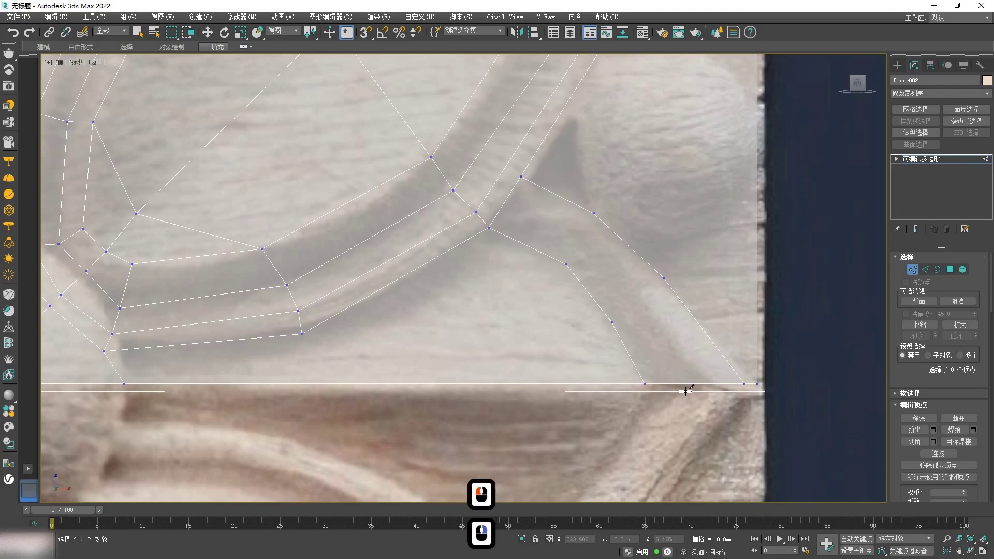
Step: Redo the lower-right band's last outer cut to end at the plane's corner, and add two cross cuts between its edges
key(ctrl+z)
click(567, 263)
click(594, 213)
right_click(597, 218)
right_click(665, 280)
Step: Move the upper-left band's vertices on the plane's left edge and along its outer edge to match the carving
scroll(659, 279, down, 3)
middle_drag(567, 286, 589, 369)
scroll(498, 236, up, 2)
scroll(457, 221, down, 1)
right_click(452, 215)
scroll(423, 144, up, 3)
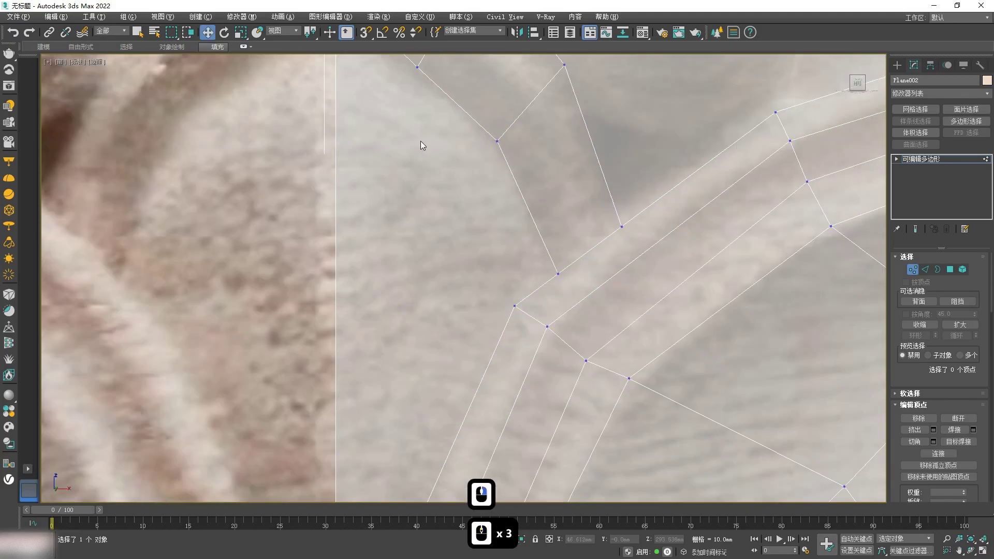
scroll(422, 143, down, 1)
middle_drag(421, 144, 415, 201)
scroll(416, 201, down, 2)
scroll(398, 127, up, 2)
click(375, 99)
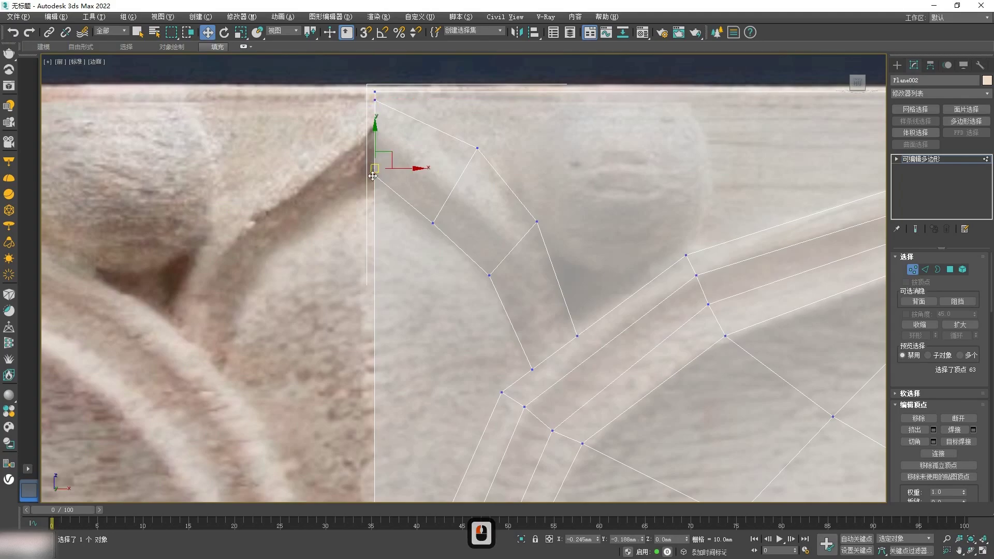
drag(483, 150, 469, 164)
Step: Ring-select the cross edges of both curved bands and connect them with an edge running down each band's middle
scroll(464, 163, down, 4)
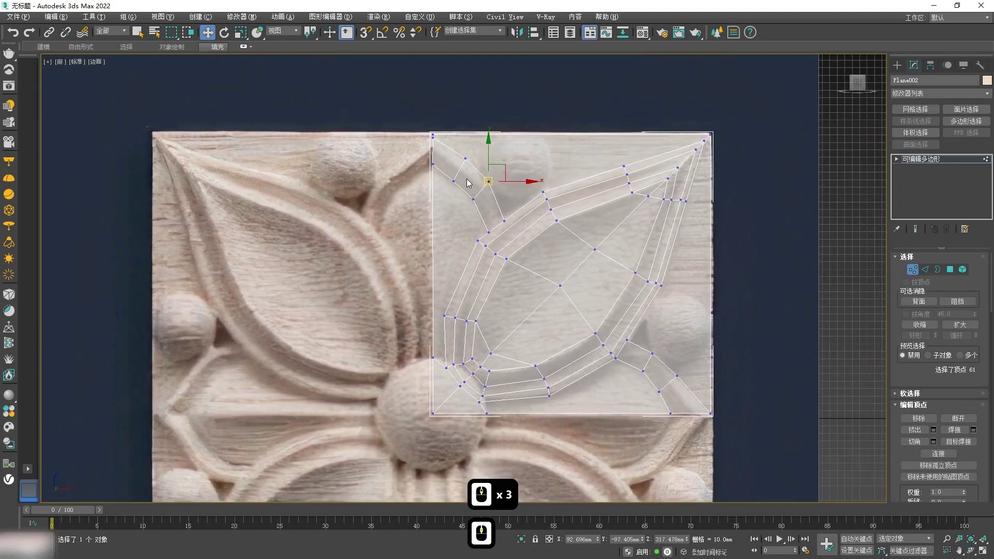
key(2)
click(459, 168)
ctrl+click(648, 365)
click(916, 335)
right_click(756, 303)
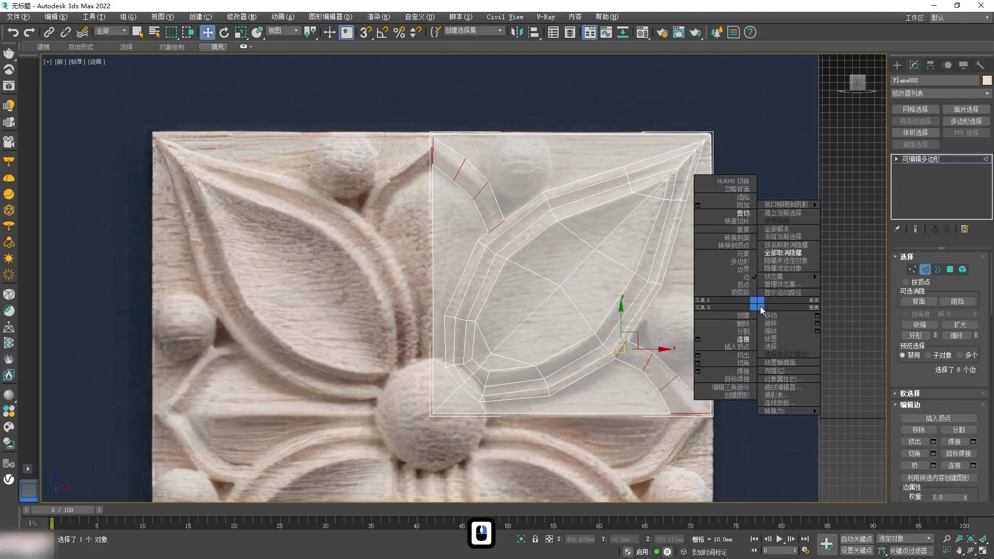
click(739, 338)
click(372, 212)
Step: Cut from the upper-left band's outer bend along the ball's lower side to the petal rim, with a branch down the dark recess
scroll(497, 279, down, 1)
scroll(526, 306, up, 1)
middle_drag(540, 181, 535, 247)
scroll(543, 198, up, 1)
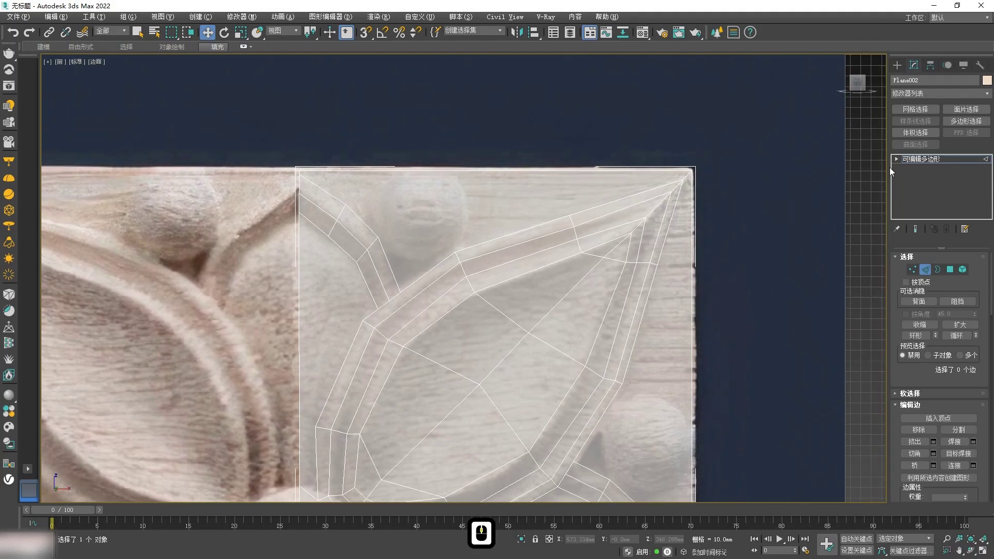
right_click(403, 226)
click(387, 133)
scroll(411, 239, up, 3)
click(319, 234)
click(395, 301)
click(383, 391)
right_click(384, 387)
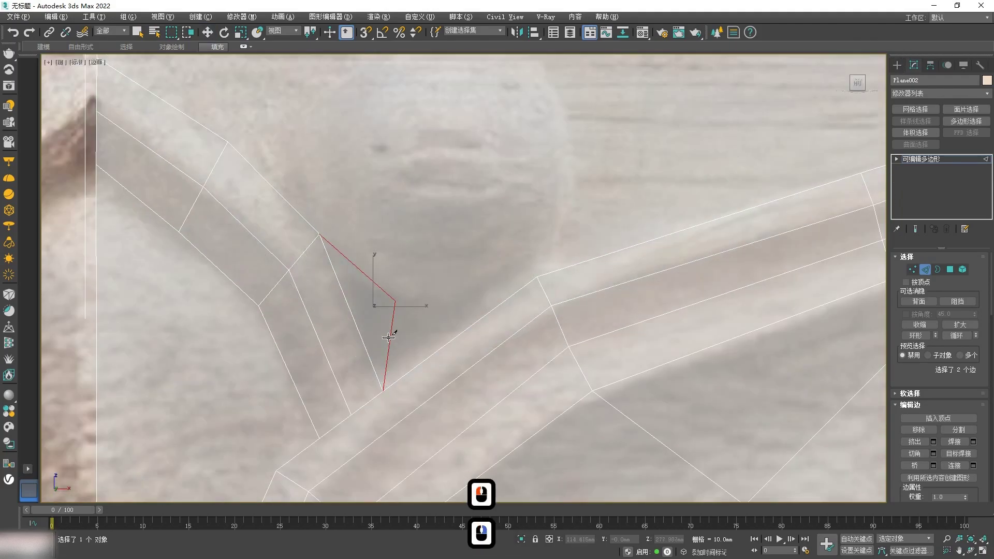
click(395, 301)
click(537, 277)
right_click(536, 275)
Step: Cut the rest of the upper ball's outline, from the band's bend around the top and back to the petal rim
scroll(356, 236, down, 2)
middle_drag(357, 235, 357, 305)
scroll(357, 304, up, 2)
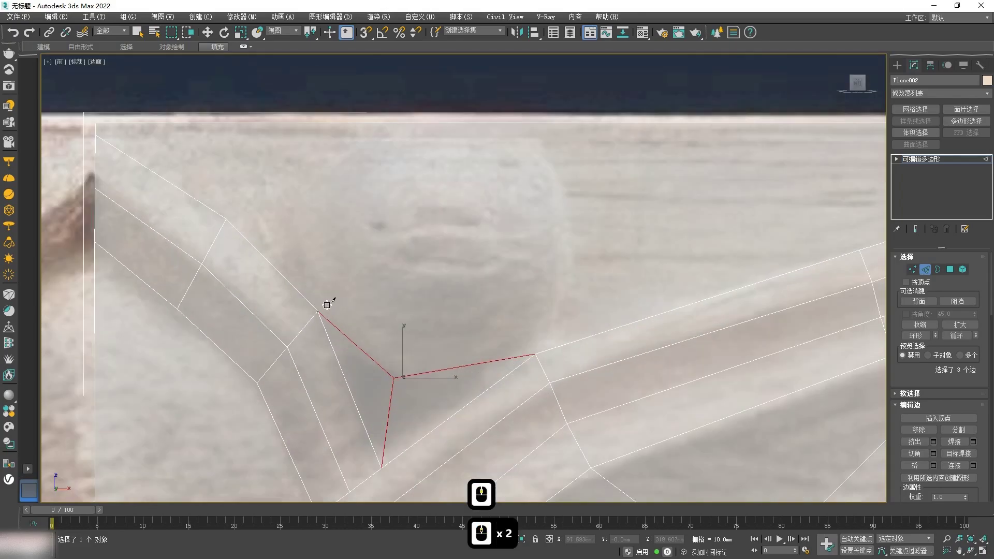
click(318, 311)
click(302, 195)
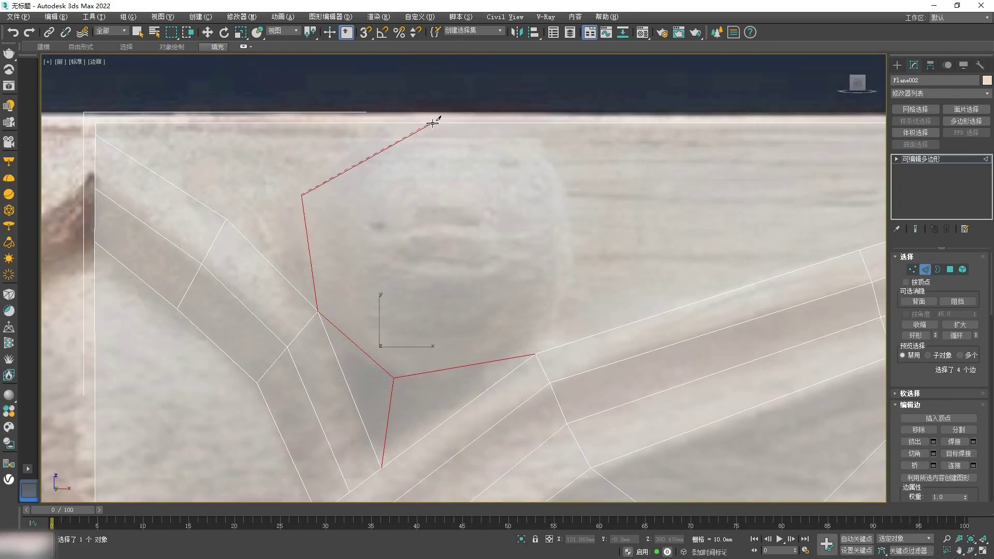
click(431, 123)
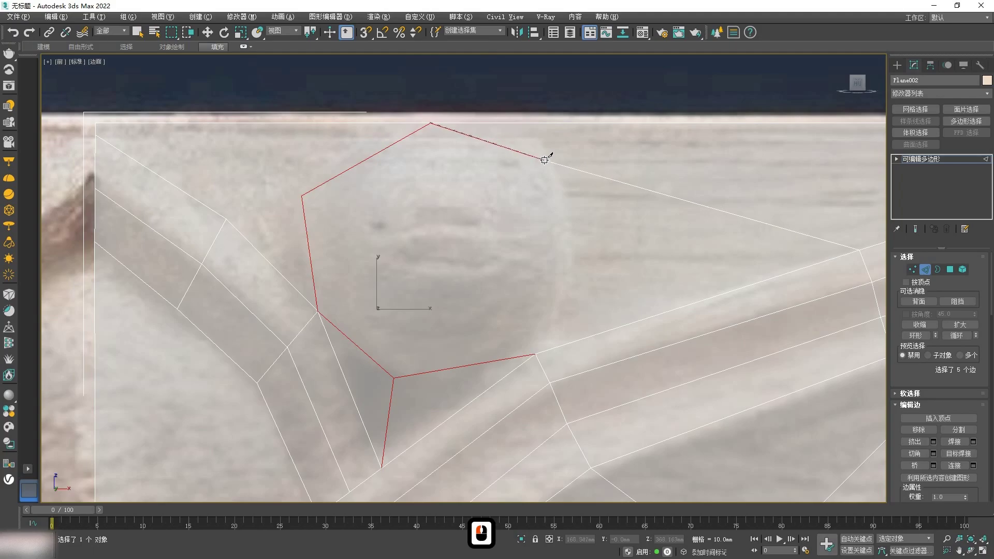
click(544, 160)
click(576, 254)
click(535, 353)
right_click(534, 353)
Step: Cut edges joining the upper ball's outline to the band's outer vertex and to the petal's upper rim vertex
scroll(509, 339, down, 2)
click(406, 268)
click(367, 279)
right_click(370, 278)
scroll(340, 240, up, 2)
scroll(378, 260, down, 2)
middle_drag(589, 305, 515, 284)
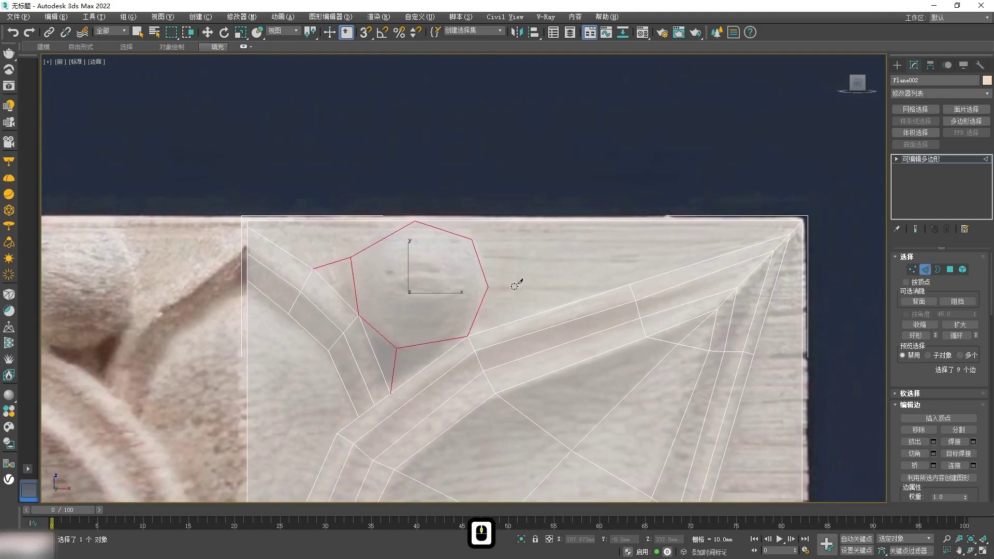
click(489, 287)
click(630, 284)
right_click(630, 284)
Step: Cut an edge from the upper ball to the petal tip, and short edges from the tip to the plane's top and right edges
click(470, 240)
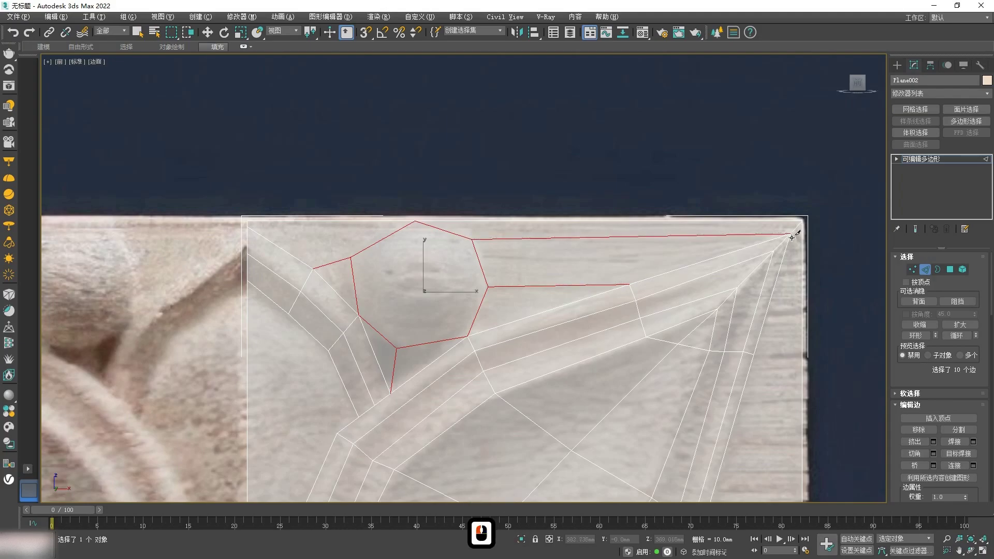
scroll(789, 223, up, 2)
click(792, 236)
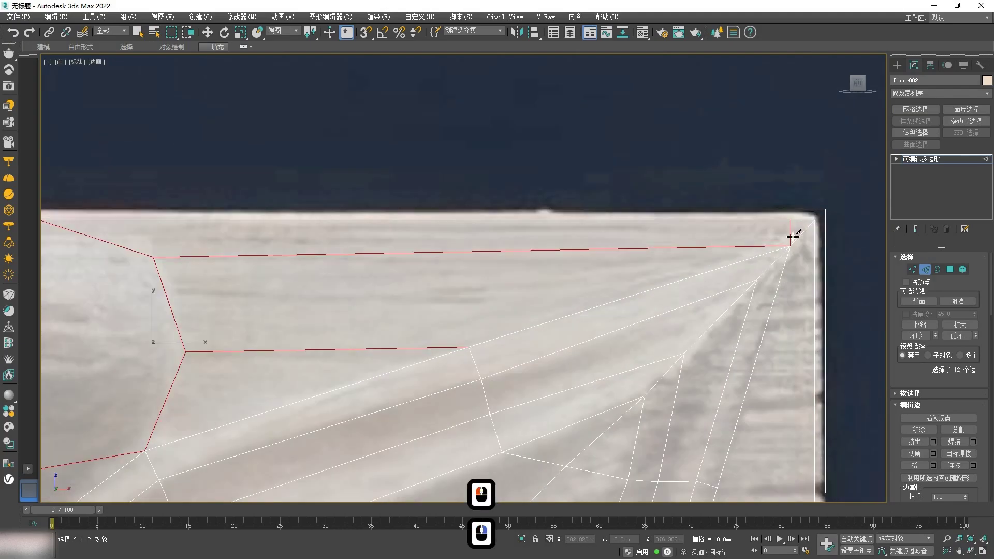
click(818, 250)
right_click(819, 250)
Step: Cut an edge from the upper-left band's top end to the upper ball's outline
scroll(815, 250, down, 2)
scroll(381, 266, up, 1)
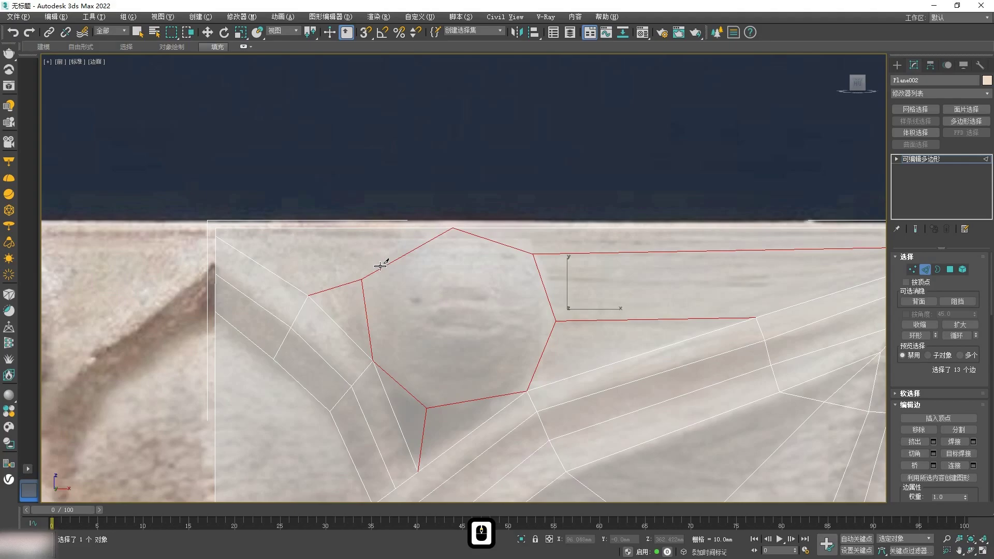
click(413, 251)
right_click(413, 251)
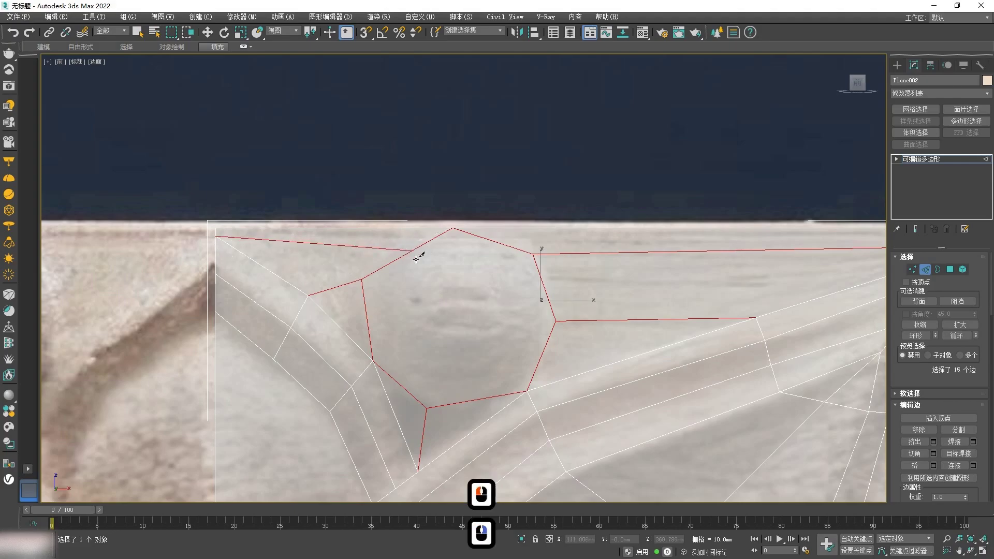
Step: Move the upper ball's outline vertices on its left, lower and top sides to form a rounder shape
key(1)
right_click(417, 266)
drag(412, 251, 401, 246)
drag(361, 280, 354, 299)
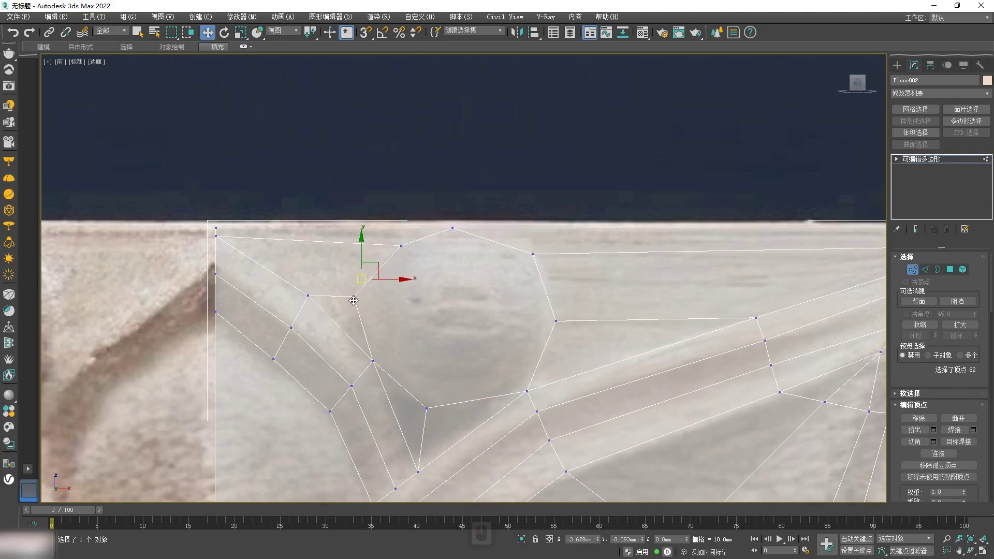
drag(432, 416, 433, 429)
drag(372, 361, 378, 373)
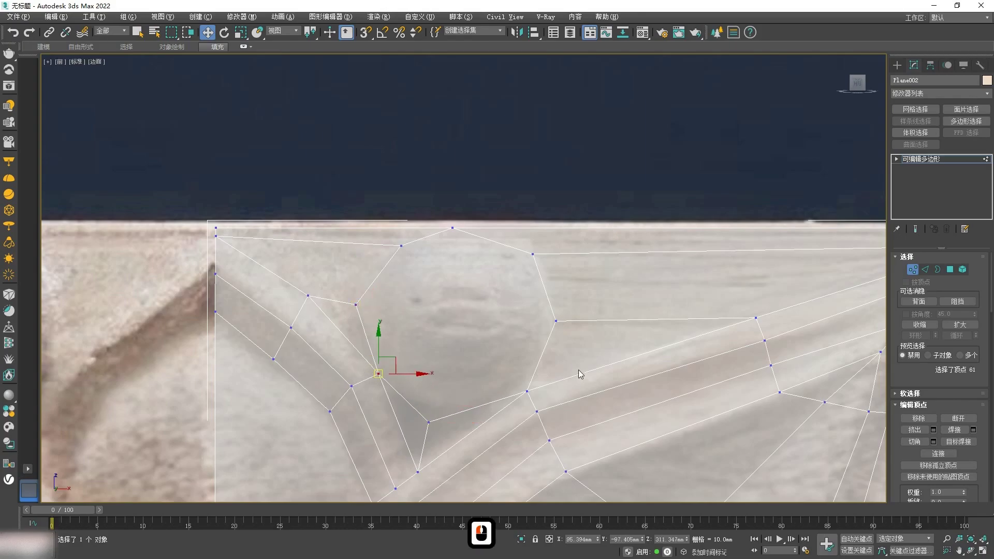
scroll(555, 333, down, 2)
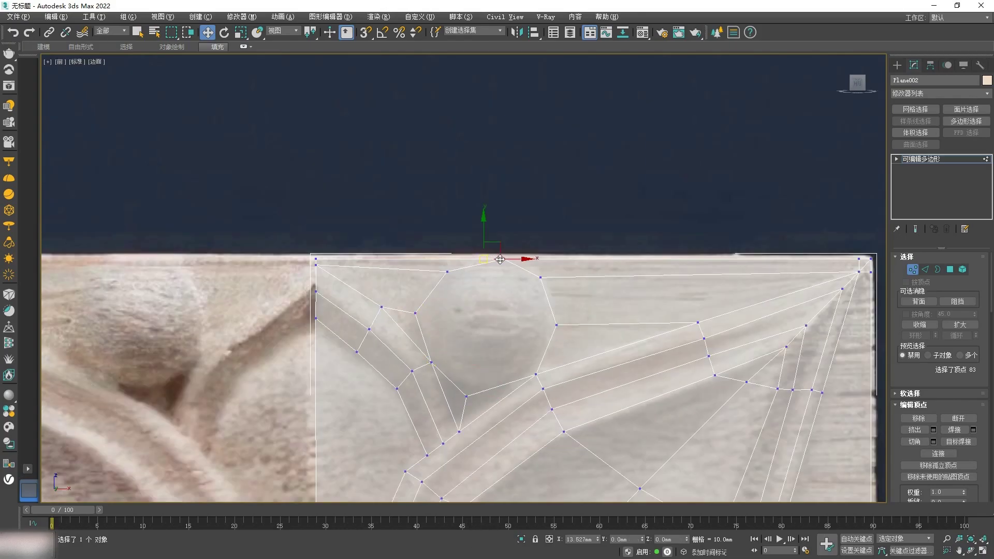
Step: Cut two edges from the petal's right rim that meet at the top of the lower-right ball
scroll(520, 314, down, 3)
scroll(557, 358, up, 2)
middle_drag(611, 450, 520, 323)
right_click(521, 322)
click(503, 239)
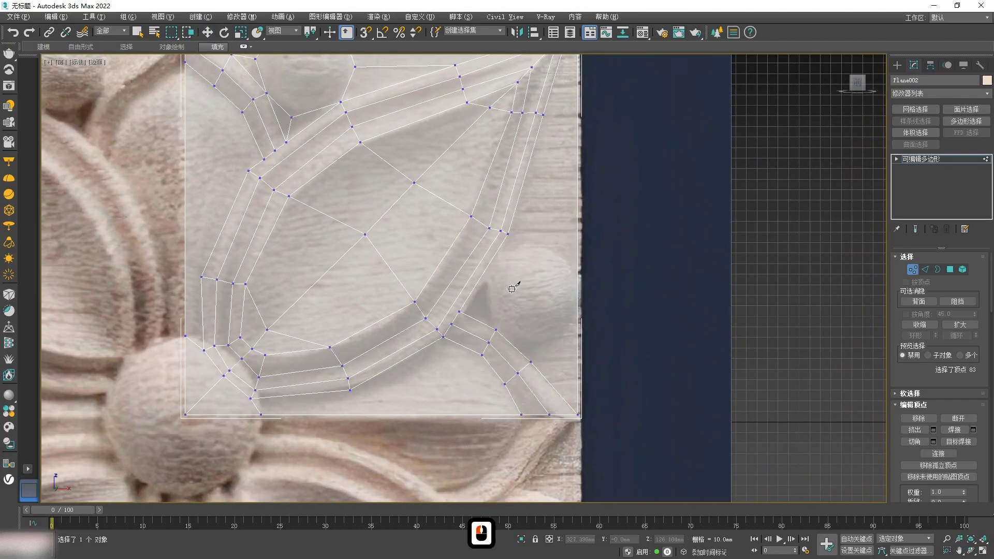
scroll(511, 288, up, 3)
click(436, 236)
click(541, 171)
click(501, 133)
right_click(502, 134)
Step: Cut the remaining outline around the lower-right ball, joining it to the band's bend and the recess beside the petal rim
click(541, 171)
click(628, 184)
click(698, 292)
middle_drag(672, 395, 670, 256)
click(437, 236)
click(437, 128)
right_click(436, 131)
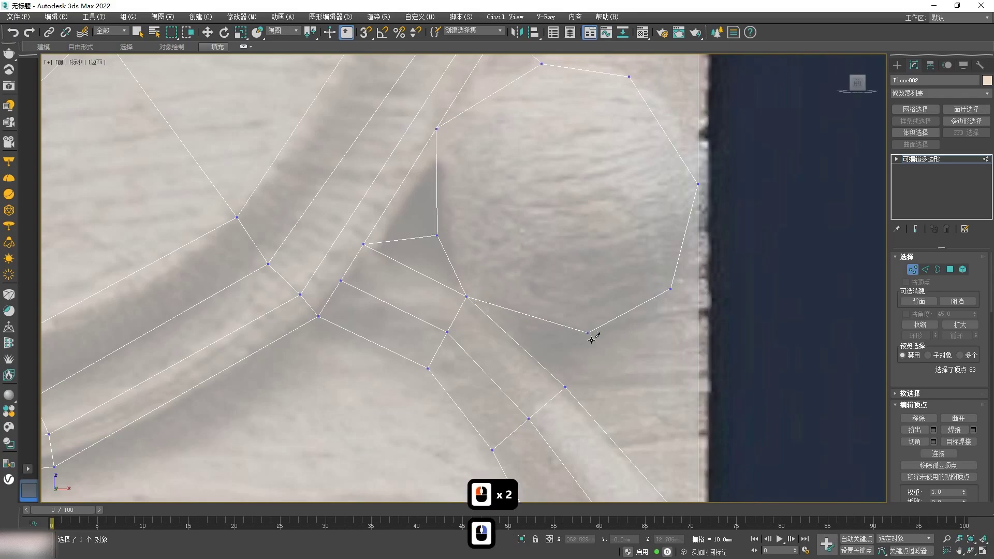
Step: Cut edges from the lower-right ball to the band's outer vertex and lower end, and adjust the vertex near the plane's corner
scroll(638, 387, down, 3)
scroll(647, 365, up, 3)
middle_drag(648, 366, 621, 258)
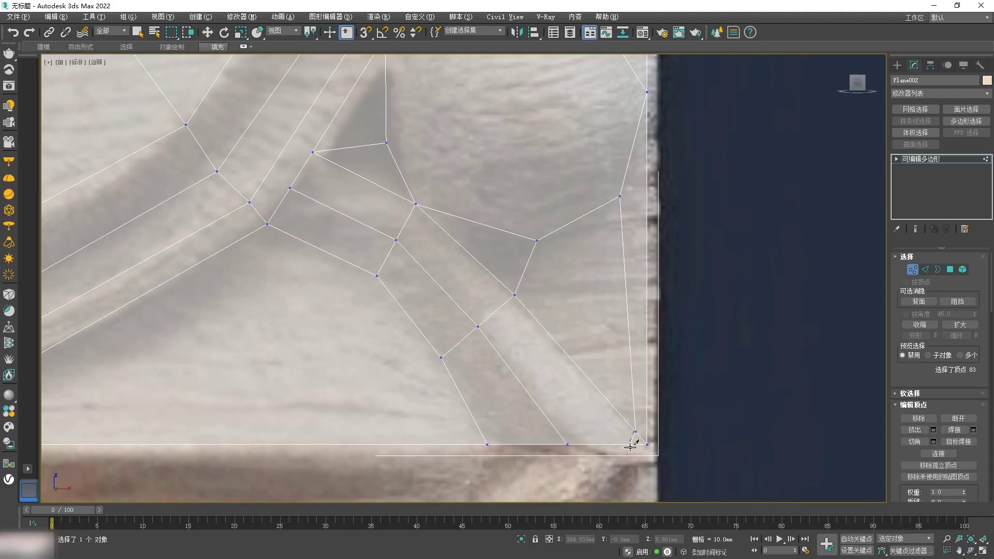
right_click(642, 446)
click(635, 431)
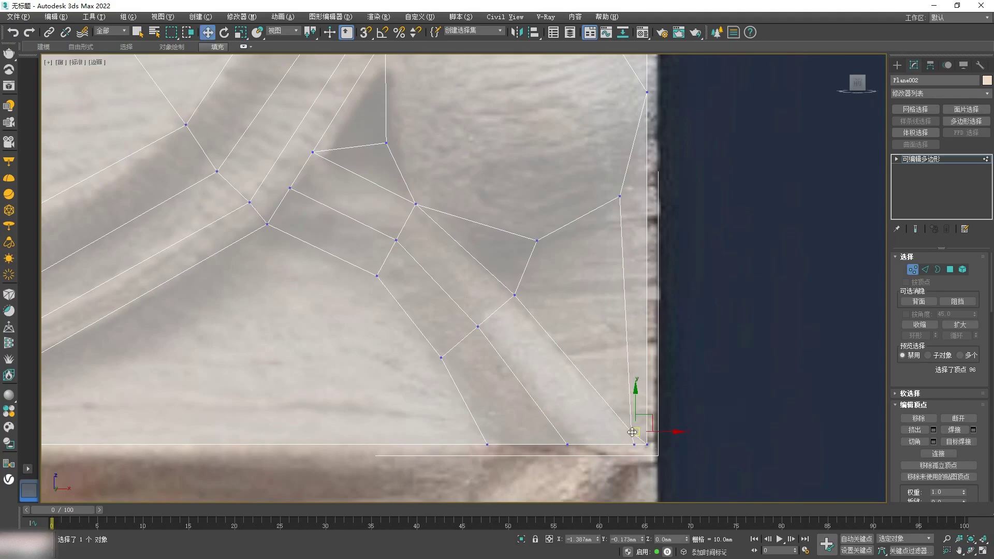
Step: Cut a short edge from the vertex at the lower-right band's end to the plane's right edge
scroll(553, 355, down, 2)
middle_drag(578, 297, 585, 374)
scroll(609, 472, up, 2)
right_click(613, 473)
click(601, 438)
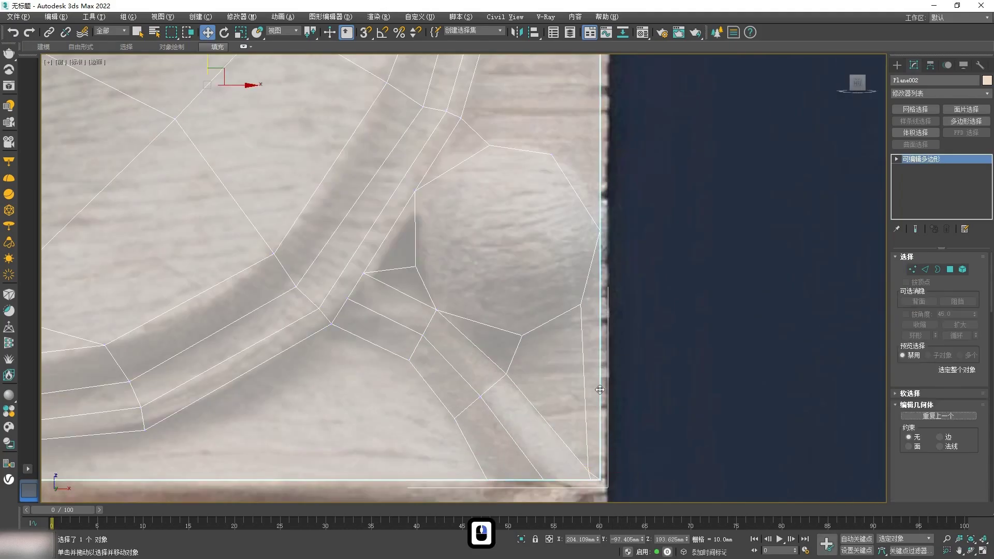
right_click(624, 448)
click(610, 377)
scroll(602, 470, up, 3)
click(563, 473)
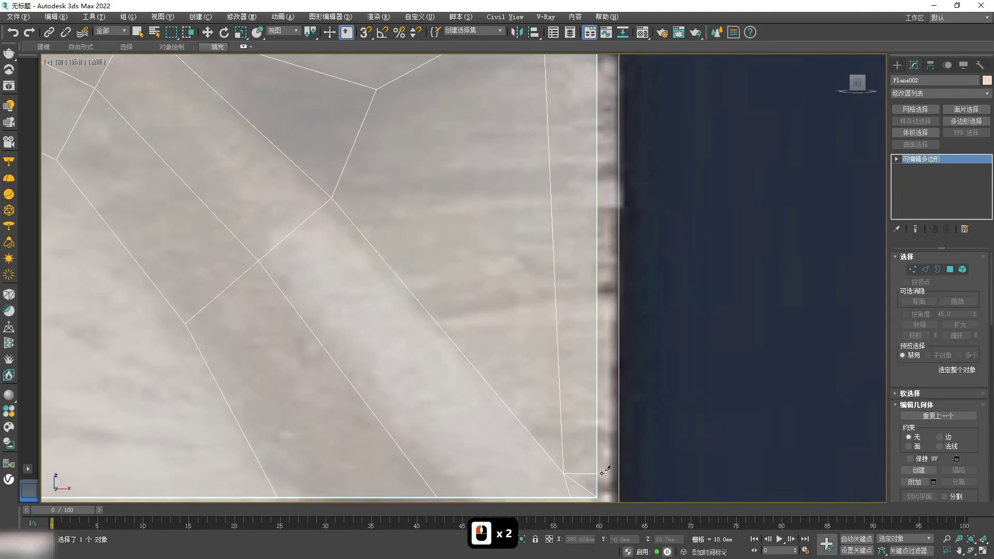
right_click(599, 472)
Step: Cut an edge from the petal band's outer vertex near the tip down to the top of the lower-right ball
scroll(574, 378, down, 6)
key(2)
right_click(527, 233)
click(519, 165)
scroll(525, 176, down, 2)
scroll(535, 200, up, 3)
middle_drag(534, 199, 505, 333)
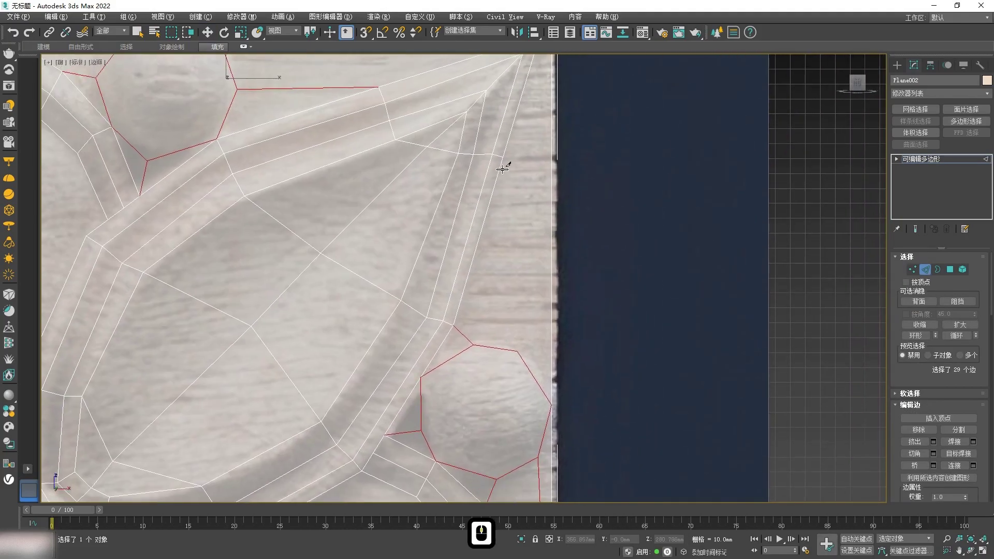
right_click(521, 352)
scroll(523, 296, down, 2)
scroll(530, 187, up, 3)
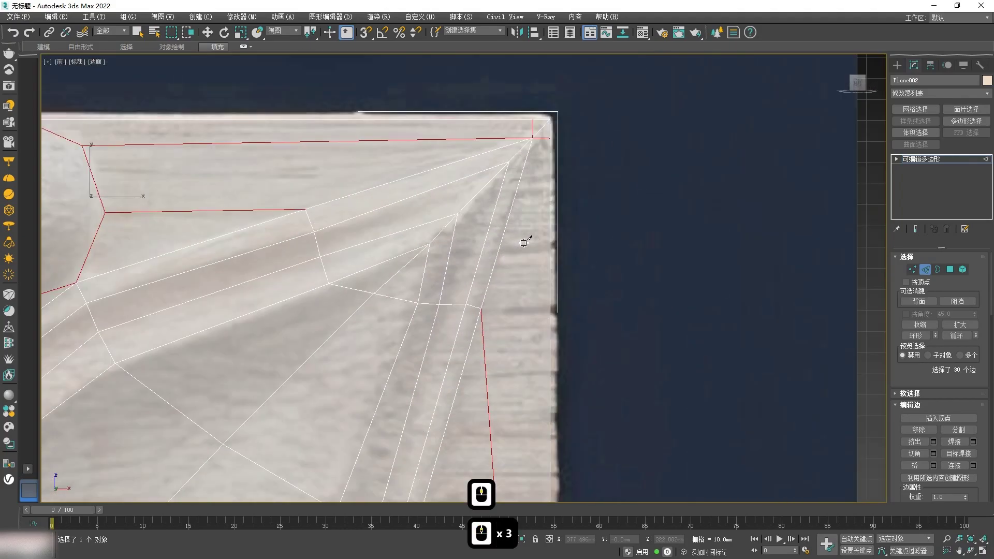
scroll(525, 238, down, 2)
middle_drag(516, 443, 537, 346)
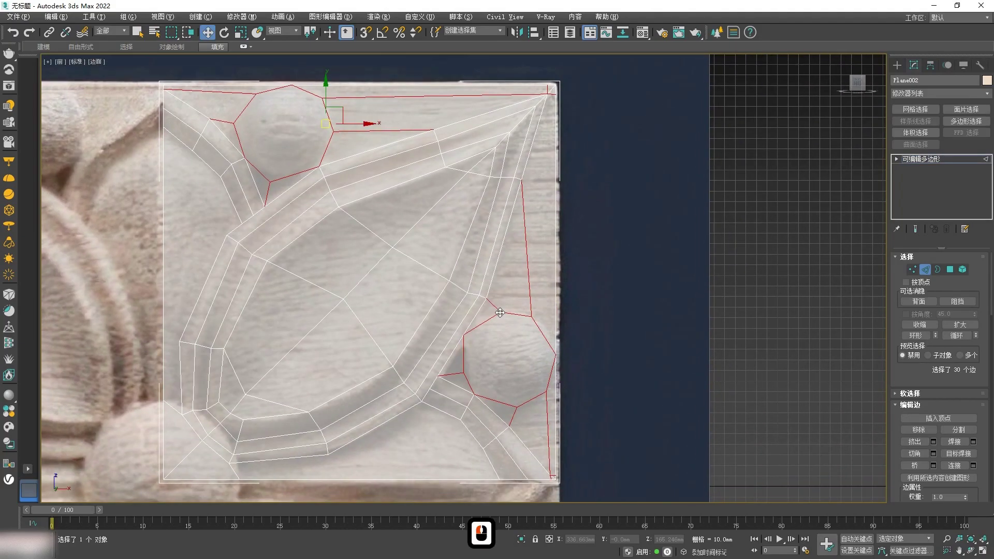
Step: Shift the lower-right ball's top vertex and cut another edge from the plane's upper-right corner area to the ball, fitting the new vertex to its outline
key(1)
drag(528, 314, 517, 311)
right_click(546, 259)
click(524, 157)
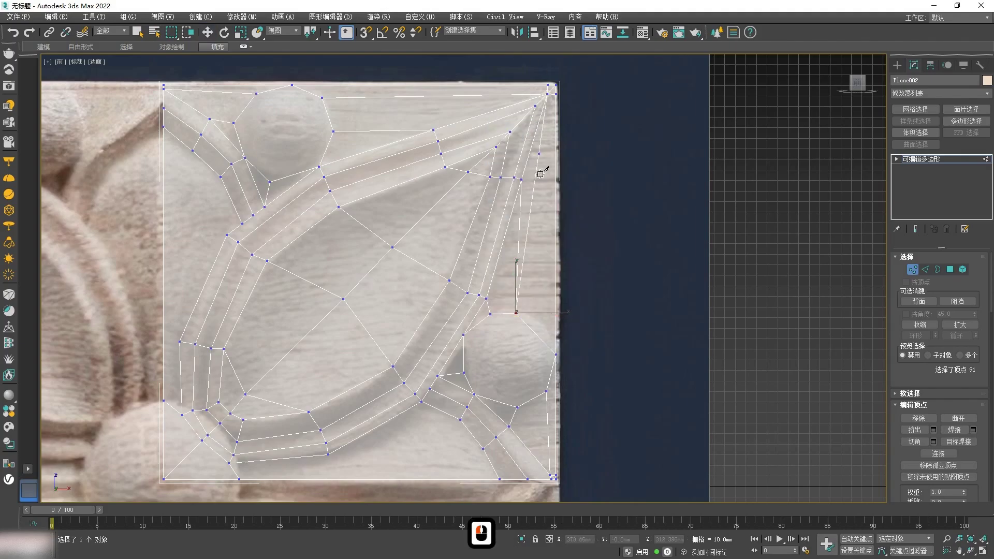
scroll(542, 344, up, 3)
right_click(539, 341)
drag(541, 334, 550, 297)
Step: Cut four vertical edges from the outer vertices of the lower bands down to the plane's bottom edge
scroll(548, 345, down, 3)
scroll(512, 365, down, 2)
scroll(450, 383, up, 3)
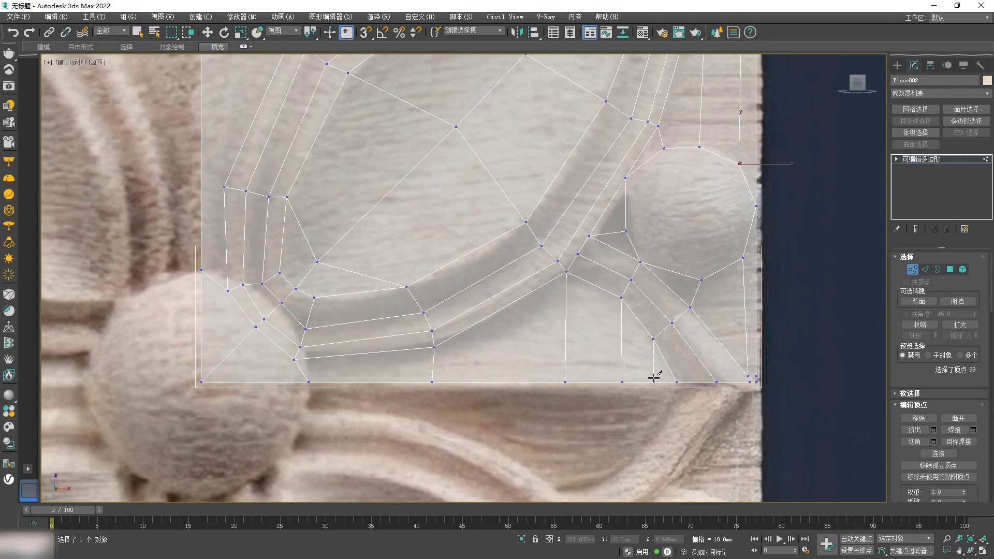
Step: Cut two edges from the upper-left band's inner vertices across to the plane's left edge
scroll(655, 377, down, 3)
scroll(451, 243, up, 3)
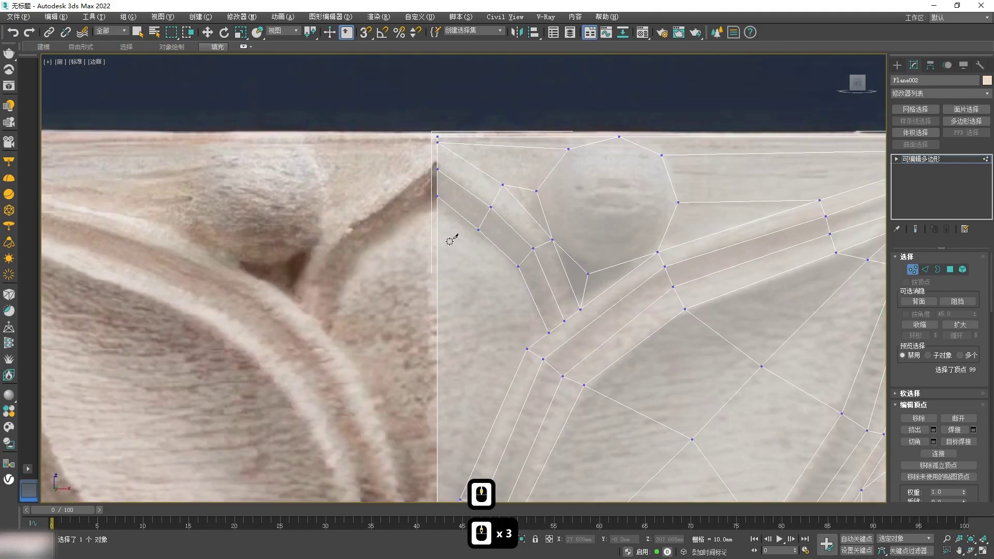
click(478, 230)
right_click(453, 261)
right_click(473, 349)
Step: Target-weld the petal band's outer bend vertex to the adjacent upper-left band vertex and shift the neighbouring band vertices into line
drag(544, 360, 572, 368)
drag(583, 386, 591, 385)
scroll(544, 347, up, 2)
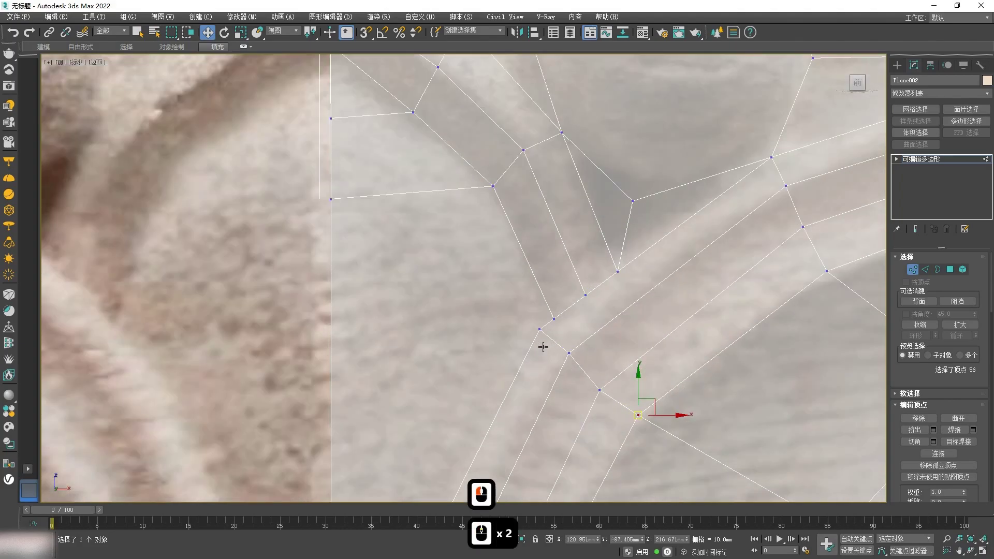
key(ctrl+shift+w)
click(556, 318)
right_click(542, 355)
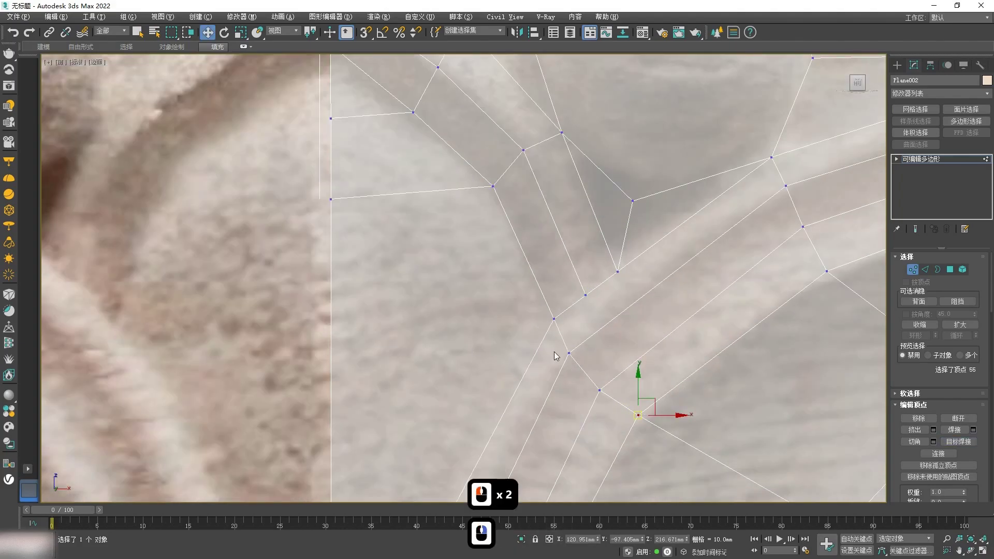
drag(562, 357, 573, 350)
drag(600, 396, 609, 387)
click(643, 426)
Step: Cut a horizontal edge from the welded band vertex to the plane's left edge
scroll(555, 374, down, 2)
scroll(492, 369, down, 1)
middle_drag(491, 369, 490, 275)
right_click(488, 299)
click(474, 220)
scroll(517, 271, up, 3)
click(578, 228)
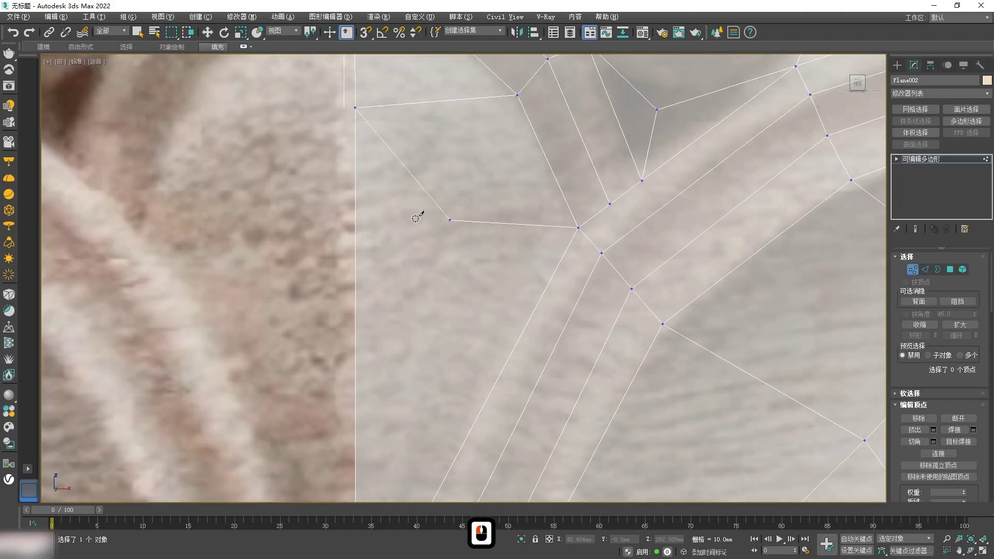
right_click(355, 227)
Step: Cut a short edge from the petal band's lower-left outer vertex to the plane's left edge
scroll(441, 358, down, 3)
middle_drag(442, 357, 444, 247)
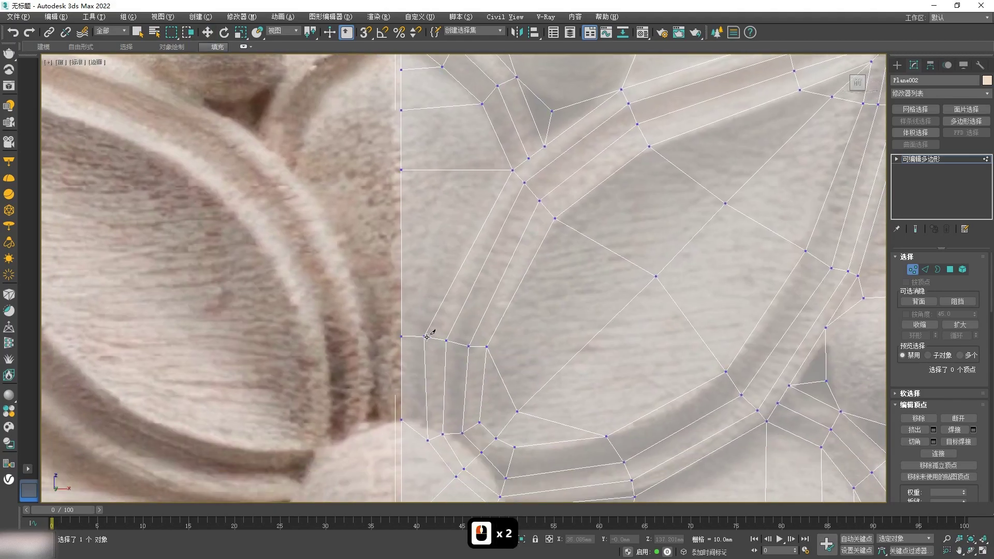
click(427, 337)
right_click(439, 352)
scroll(449, 362, down, 3)
middle_drag(492, 392, 461, 308)
scroll(453, 322, up, 3)
right_click(517, 365)
Step: Adjust the vertices at the petal band's lower-left end and along the adjoining ball outline to match the reference
scroll(404, 273, up, 3)
drag(427, 325, 503, 251)
drag(593, 364, 578, 341)
drag(423, 176, 424, 177)
drag(420, 182, 425, 182)
scroll(404, 207, down, 2)
middle_drag(370, 228, 354, 307)
drag(308, 287, 287, 236)
drag(349, 269, 356, 264)
middle_drag(380, 313, 364, 242)
drag(499, 376, 502, 351)
drag(480, 411, 510, 388)
Step: Move the two outer vertices at the petal band's lower end down along the central ball's rim
scroll(534, 396, down, 3)
middle_drag(533, 396, 494, 348)
scroll(493, 348, up, 3)
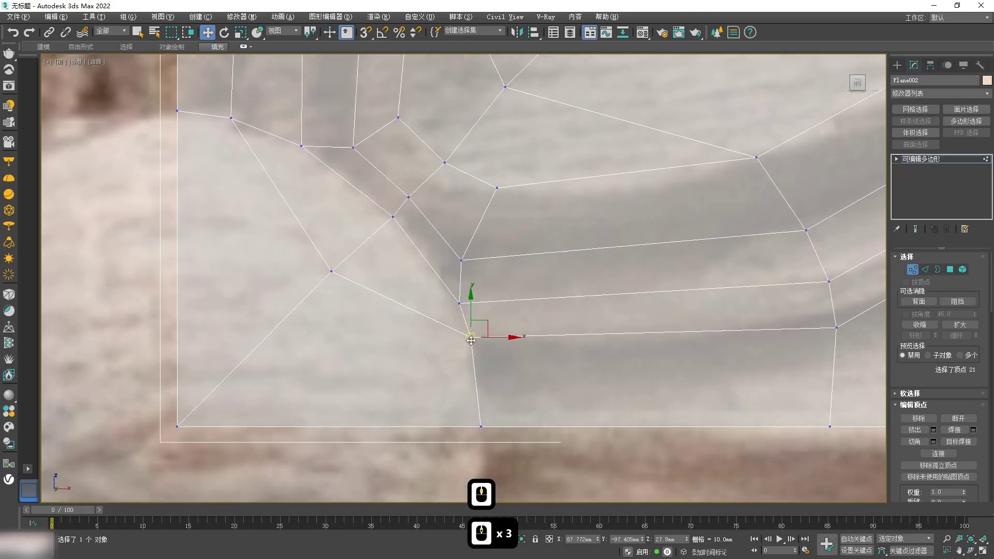
click(470, 339)
drag(470, 340, 476, 355)
drag(459, 304, 463, 330)
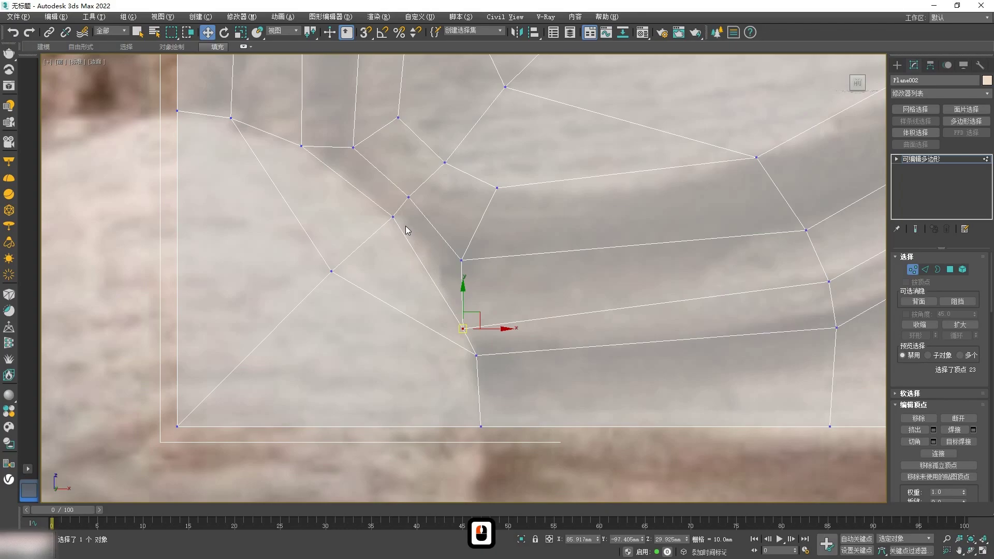
Step: Cut an edge across the central ball's quarter and move its diagonal vertex outward toward the ball's rim
click(331, 270)
right_click(289, 269)
click(276, 179)
click(462, 329)
right_click(462, 329)
right_click(462, 329)
drag(275, 329, 317, 285)
key(ctrl+z)
click(275, 329)
drag(275, 329, 348, 255)
Step: Examine the complete quarter mesh against the reference image for cuts that are missing or off the outlines
scroll(370, 326, down, 2)
scroll(370, 358, down, 3)
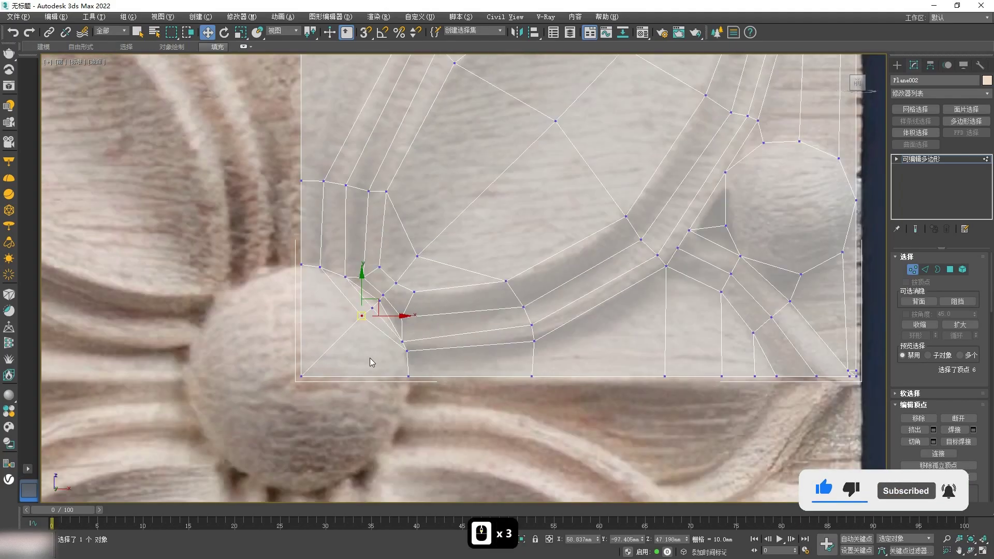
scroll(422, 362, up, 2)
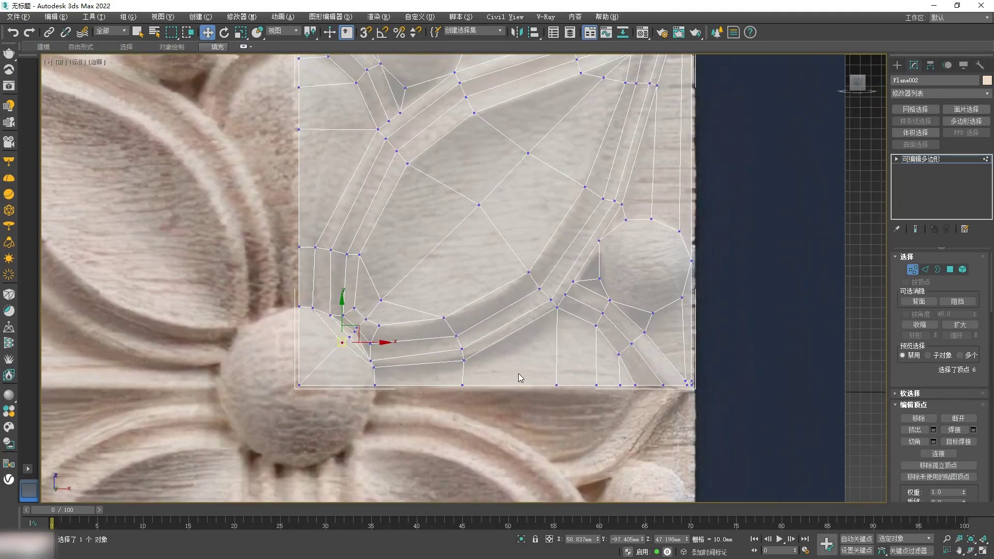
scroll(520, 378, down, 1)
scroll(523, 381, up, 1)
scroll(368, 415, up, 1)
scroll(370, 411, down, 2)
middle_drag(474, 368, 438, 332)
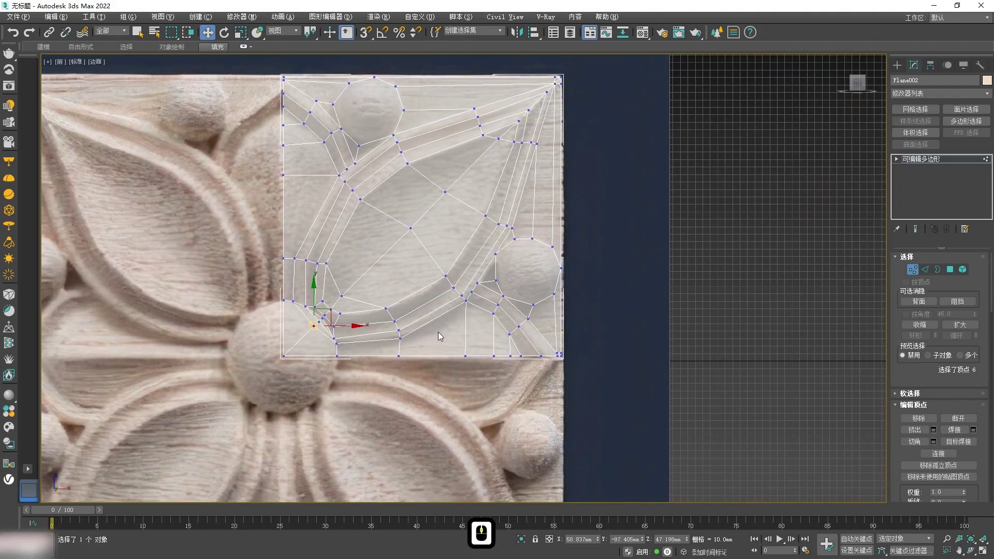
scroll(417, 318, down, 1)
scroll(406, 269, up, 2)
scroll(406, 269, down, 1)
middle_drag(404, 263, 380, 267)
scroll(375, 282, up, 1)
scroll(375, 282, down, 1)
scroll(365, 187, up, 2)
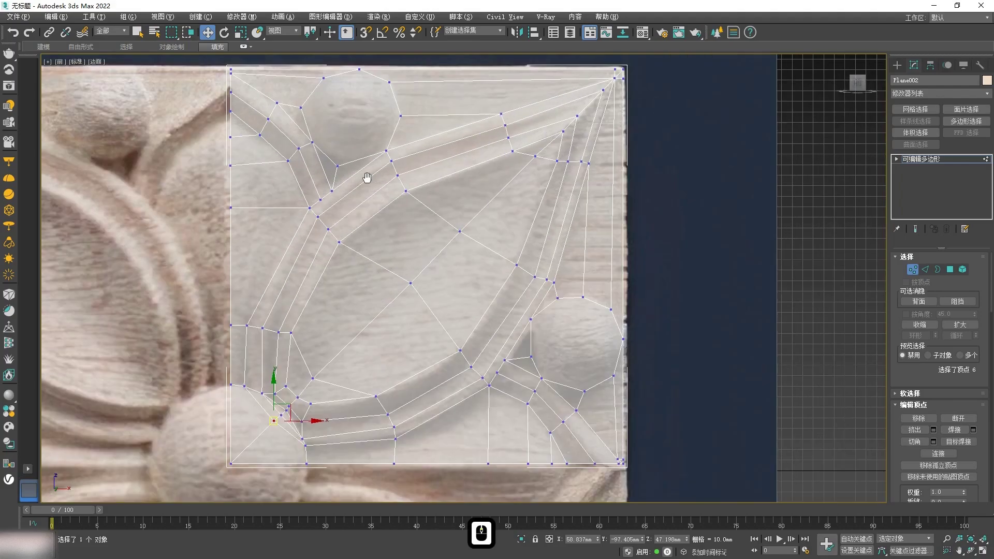
Step: Select the polygons of the two small balls and inset them three times into concentric rings
middle_drag(368, 176, 354, 196)
key(4)
click(335, 131)
ctrl+click(565, 380)
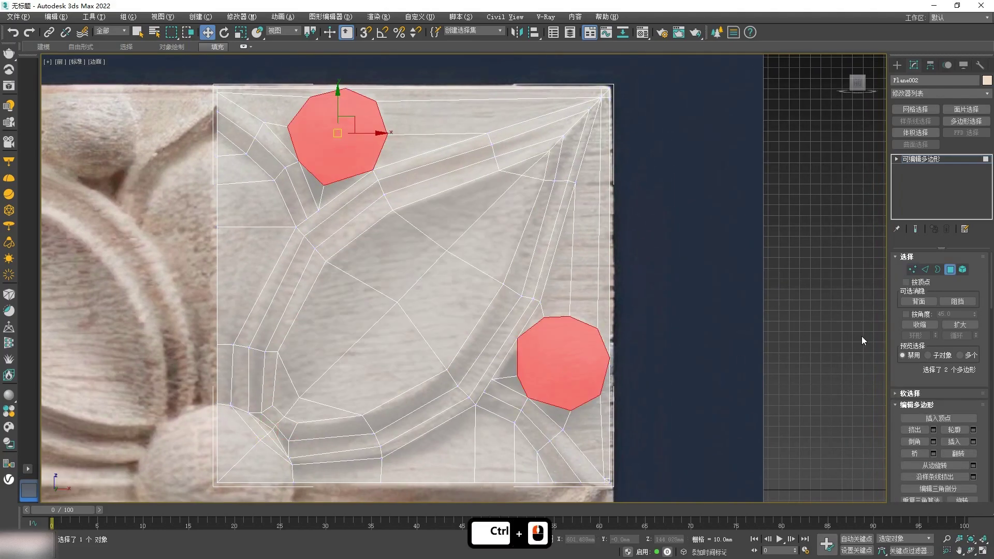
click(954, 442)
drag(562, 356, 568, 365)
key(w)
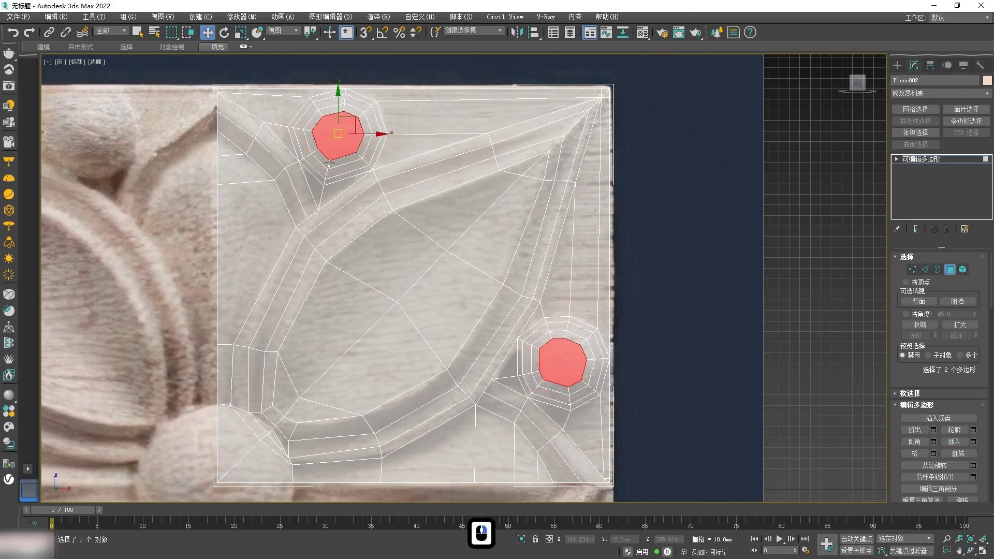
Step: Select the three inset edge rings of the upper ball
scroll(330, 163, up, 2)
key(2)
double_click(290, 99)
ctrl+double_click(305, 98)
ctrl+click(313, 108)
ctrl+click(337, 94)
ctrl+click(360, 95)
ctrl+click(375, 111)
ctrl+click(372, 136)
ctrl+click(348, 154)
ctrl+click(321, 152)
ctrl+click(309, 131)
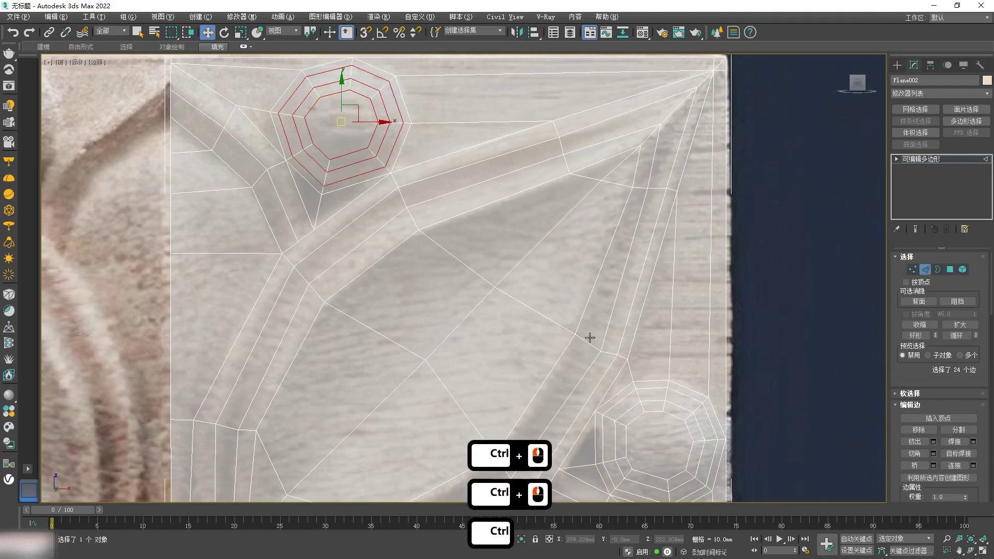
Step: Add the lower-right ball's three inset edge rings to the selection and raise all the rings out of the plane
ctrl+double_click(624, 398)
ctrl+double_click(642, 402)
ctrl+click(636, 417)
alt+click(619, 392)
middle_drag(628, 414, 533, 250)
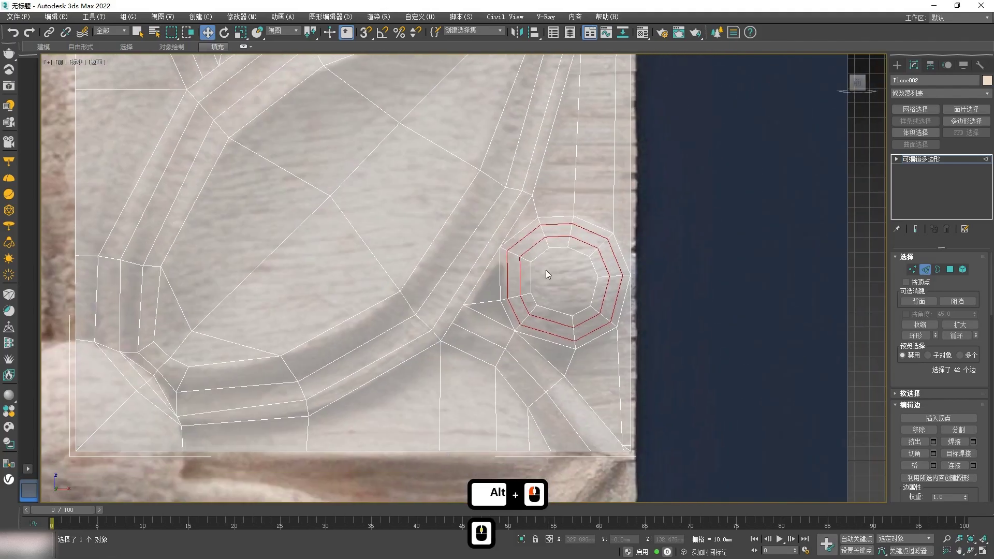
ctrl+click(535, 255)
ctrl+click(534, 279)
ctrl+click(534, 302)
ctrl+click(549, 309)
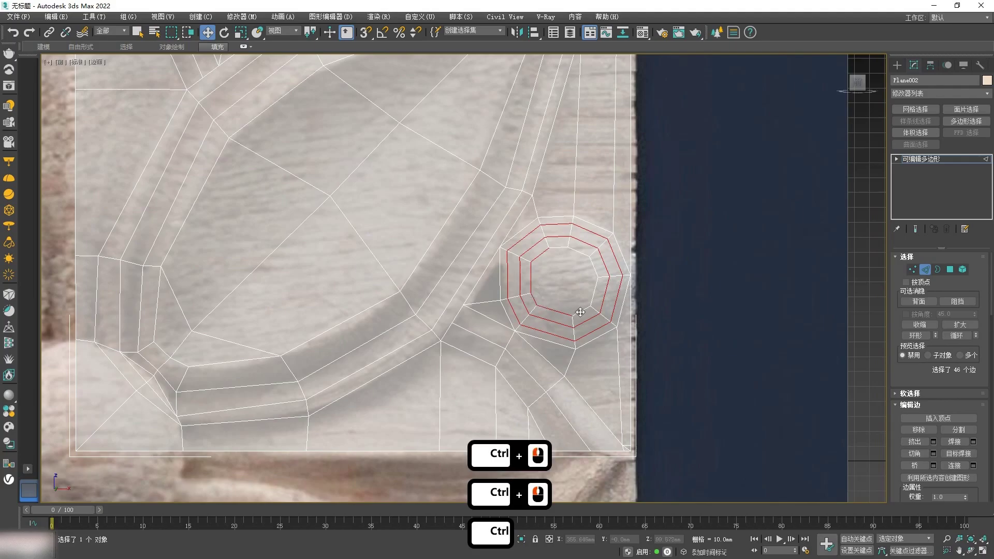
ctrl+click(567, 248)
alt+middle_drag(572, 315, 559, 284)
key(g)
scroll(559, 259, up, 2)
mouse_move(555, 249)
mouse_down()
mouse_move(549, 235)
mouse_move(543, 240)
mouse_up()
Step: Deselect the outermost selected ring on both balls and raise the remaining inner rings further
alt+double_click(526, 237)
middle_drag(270, 210, 328, 299)
alt+click(209, 149)
alt+double_click(209, 150)
mouse_move(611, 338)
mouse_down()
mouse_move(600, 319)
mouse_move(615, 325)
mouse_up()
Step: Keep only the innermost ring of each ball selected and raise it to round off the domes
alt+double_click(598, 309)
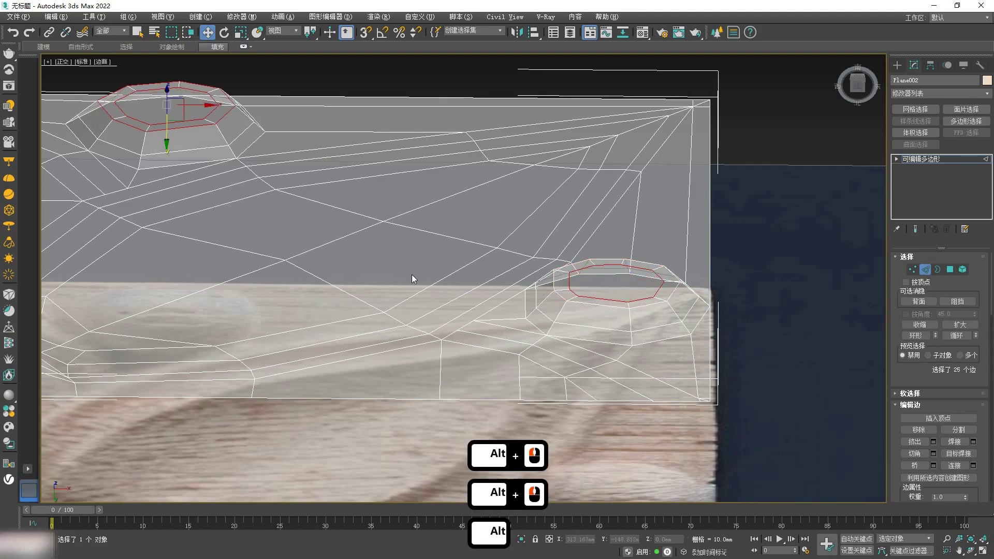
ctrl+double_click(135, 130)
alt+double_click(135, 130)
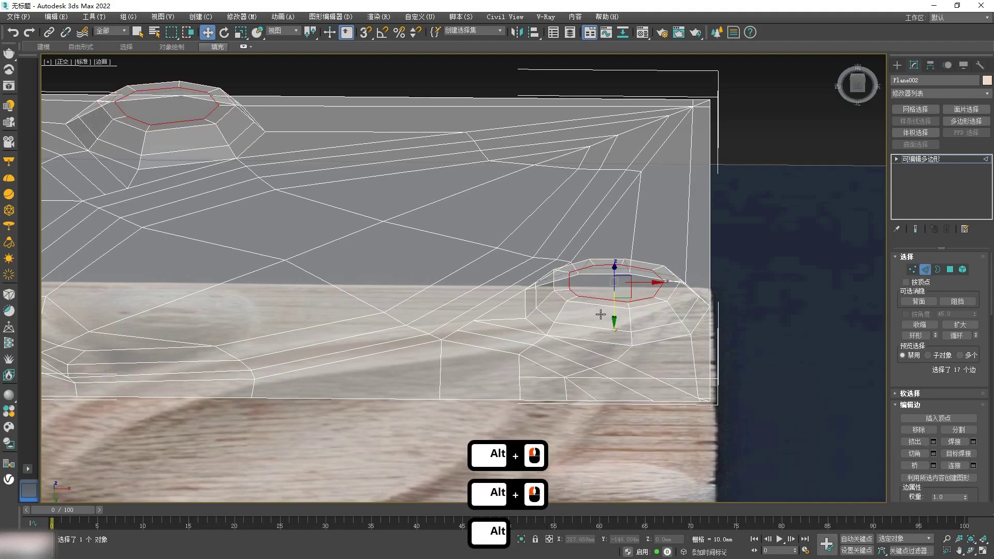
drag(613, 317, 614, 306)
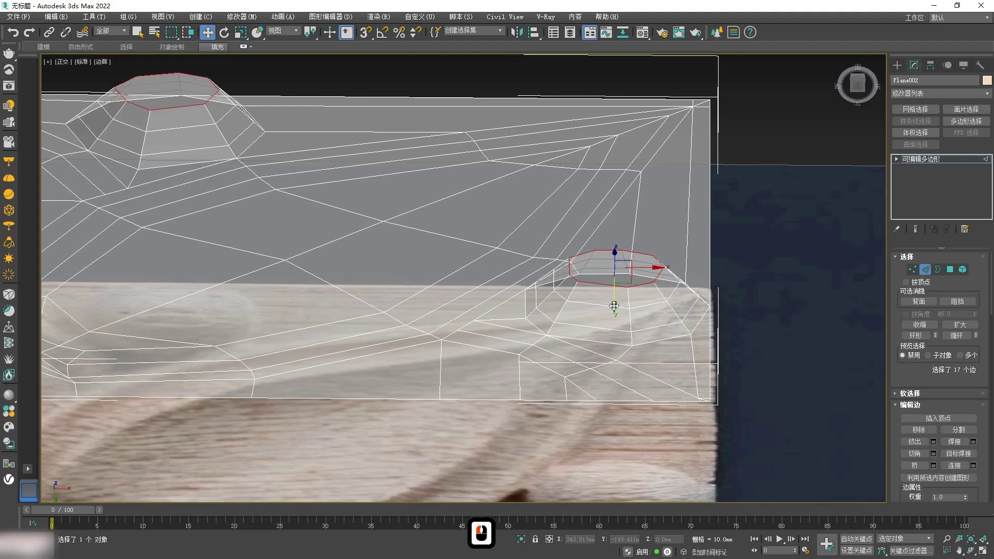
Step: Select the complete edge loop around the petal's inner rim in the front view and raise it slightly out of the plane
key(f)
scroll(604, 321, up, 5)
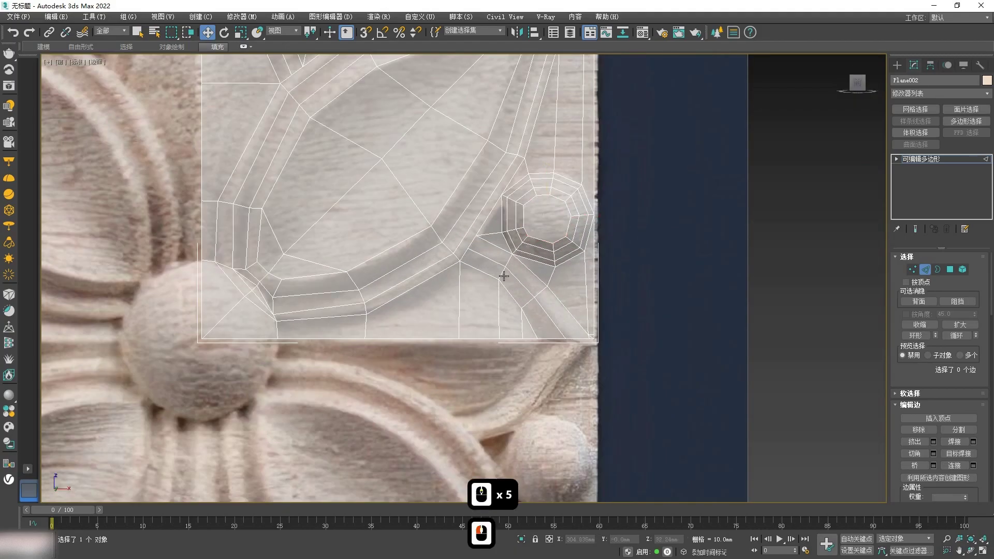
double_click(451, 196)
ctrl+click(275, 277)
ctrl+click(263, 268)
scroll(374, 338, down, 3)
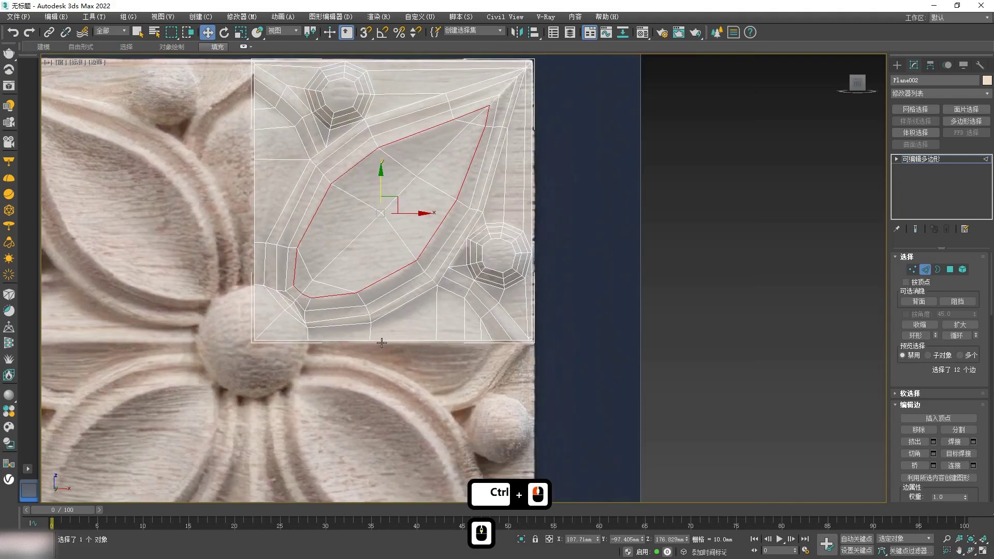
alt+middle_drag(411, 359, 382, 238)
drag(382, 237, 385, 232)
Step: Select the petal's outer rim edge loop, leave out the two edges at its base, and raise it out of the plane
key(f)
scroll(499, 274, up, 2)
middle_drag(499, 275, 357, 278)
scroll(398, 284, up, 2)
double_click(421, 297)
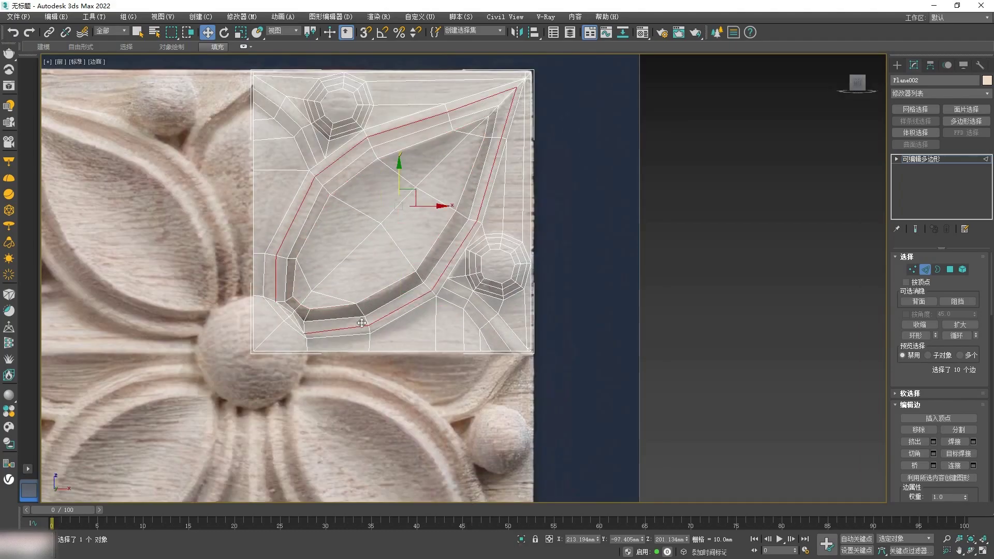
alt+click(275, 294)
alt+click(337, 330)
alt+middle_drag(417, 384, 412, 311)
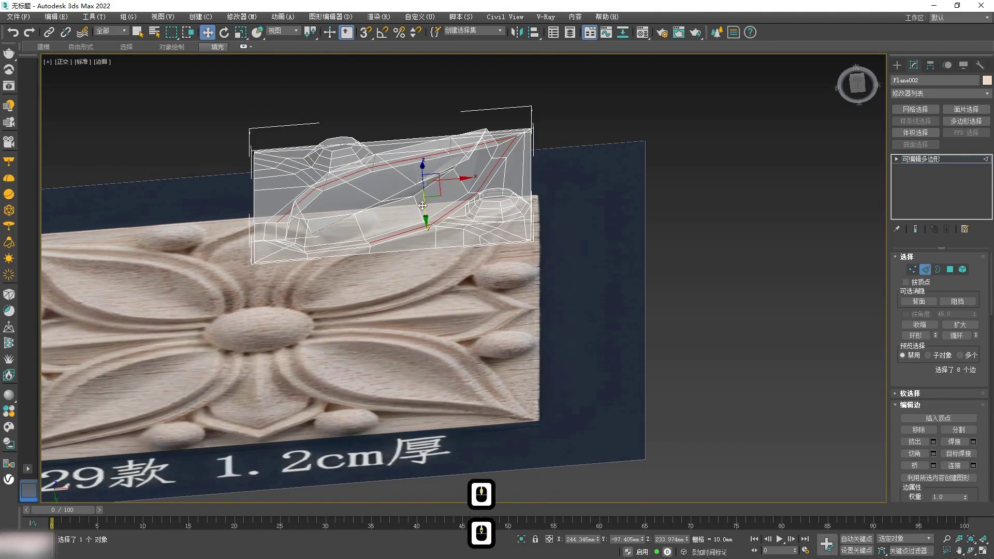
scroll(421, 203, up, 2)
alt+middle_drag(430, 263, 431, 210)
drag(429, 197, 431, 178)
Step: Select the single vertex inside the petal's raised tip and move it slightly back toward the plane
key(1)
drag(610, 120, 554, 123)
click(575, 126)
click(551, 84)
click(572, 94)
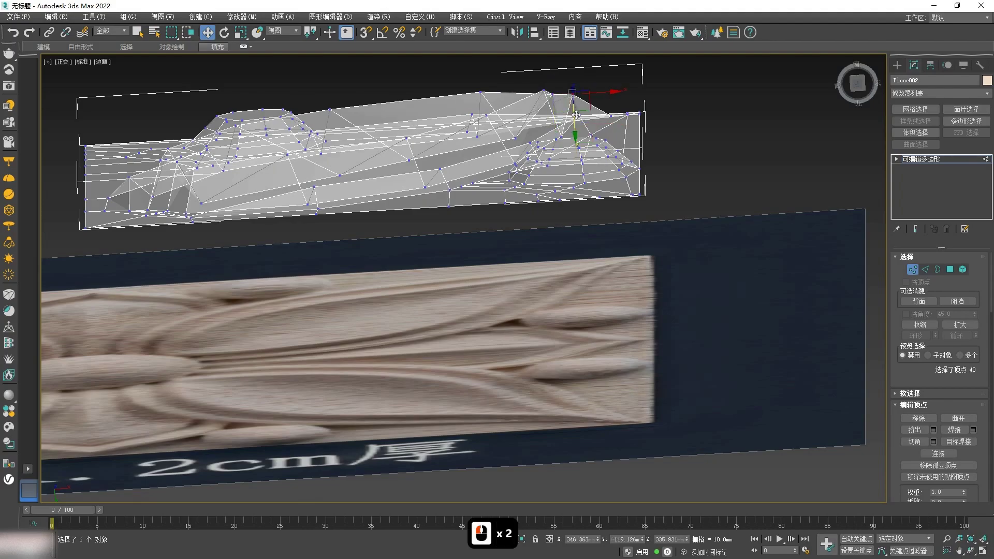
Step: Select the middle edge loops of the two small side bands, without the end edges touching the petal, and raise them
key(f)
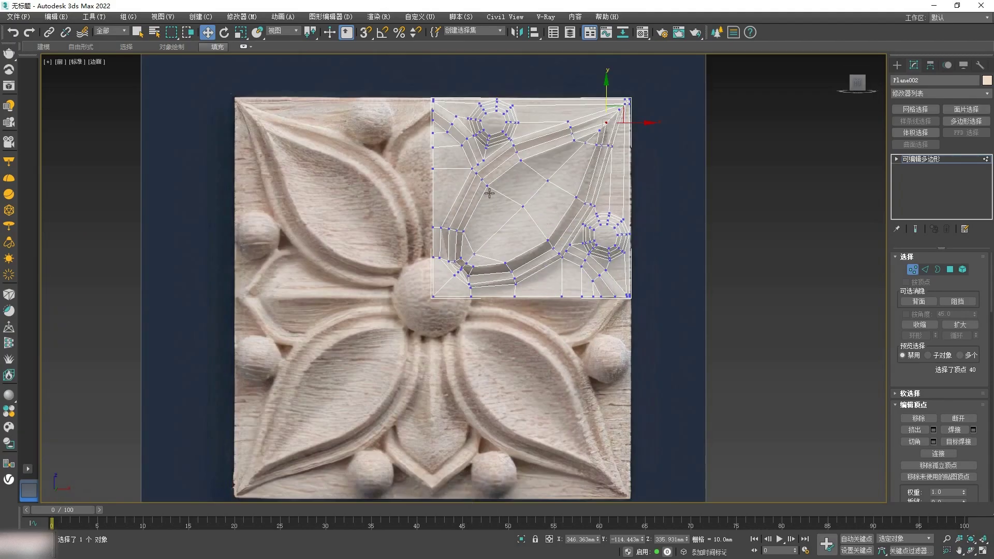
scroll(487, 193, up, 3)
key(2)
double_click(444, 106)
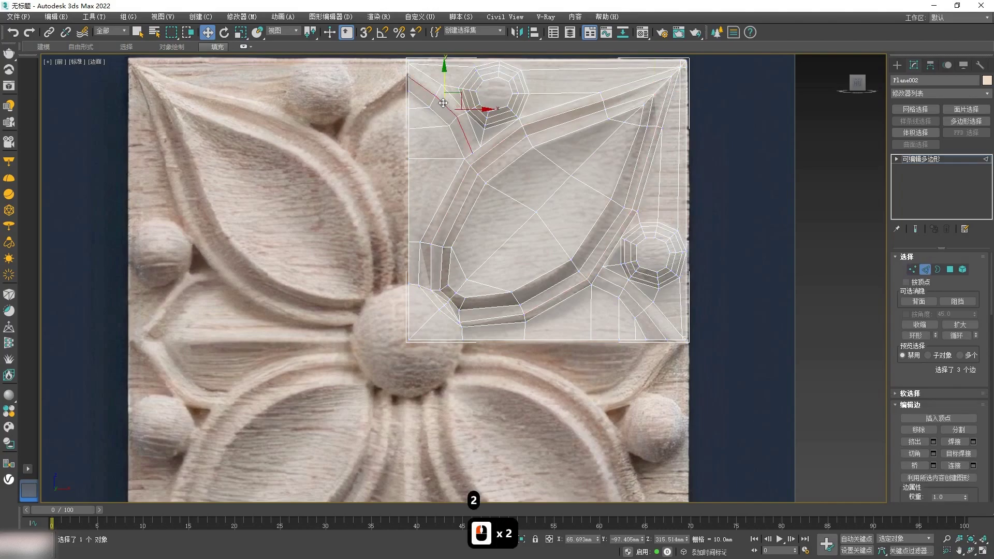
ctrl+double_click(611, 282)
alt+click(467, 143)
alt+click(610, 282)
alt+middle_drag(533, 325, 542, 241)
drag(434, 202, 434, 188)
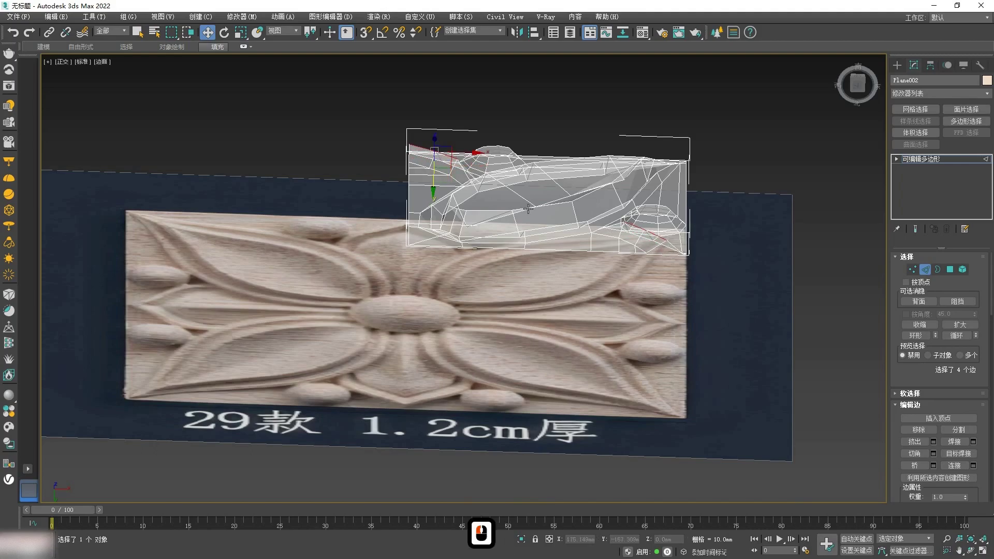
Step: Select the complete edge loop around the petal's inner rim in the front view and chamfer it
key(f)
scroll(521, 241, up, 5)
middle_drag(528, 244, 413, 229)
scroll(448, 183, down, 1)
scroll(450, 186, up, 1)
double_click(451, 184)
ctrl+click(383, 362)
ctrl+click(371, 355)
click(933, 454)
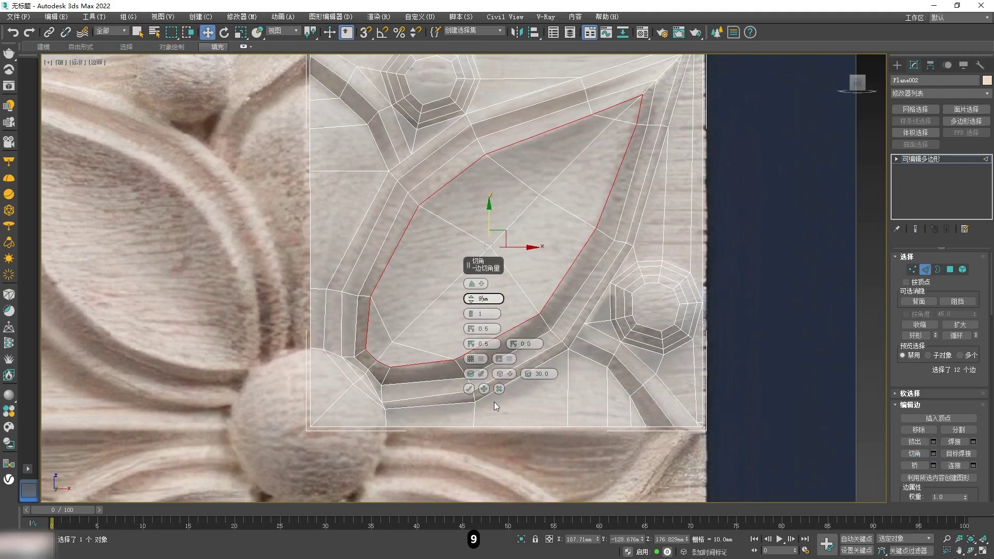
click(470, 390)
Step: Chamfer the raised edge loop along the petal's outer rim into two parallel edges
double_click(375, 228)
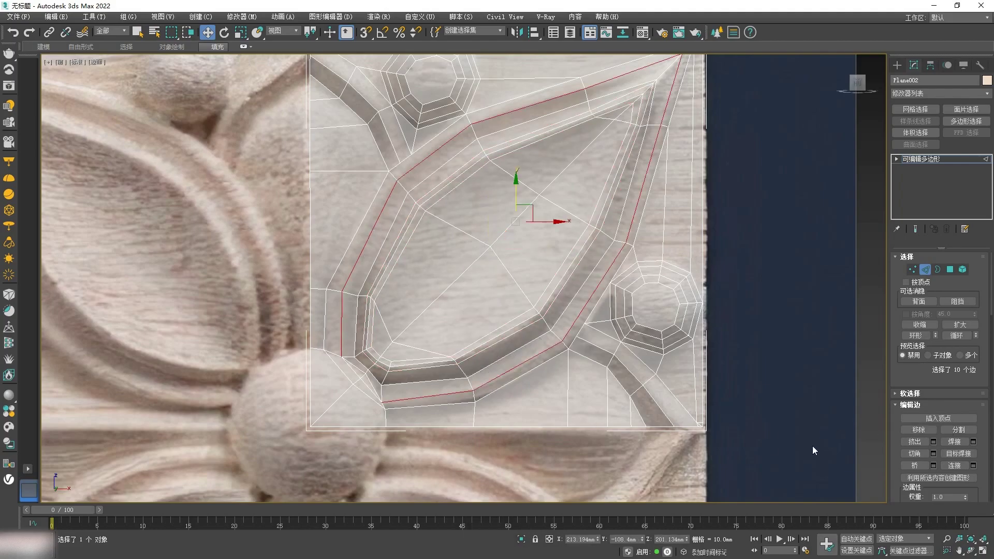
click(933, 453)
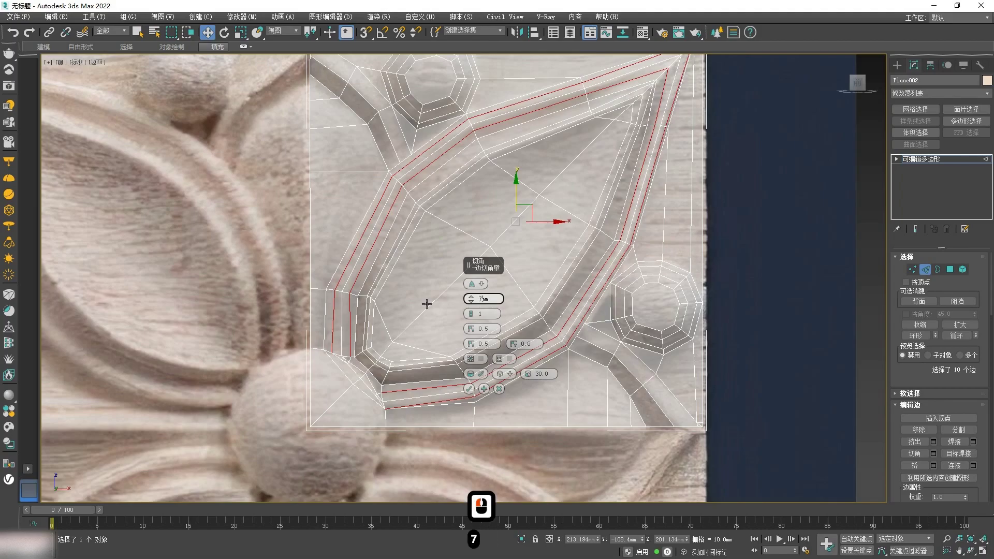
click(470, 390)
double_click(596, 348)
click(581, 392)
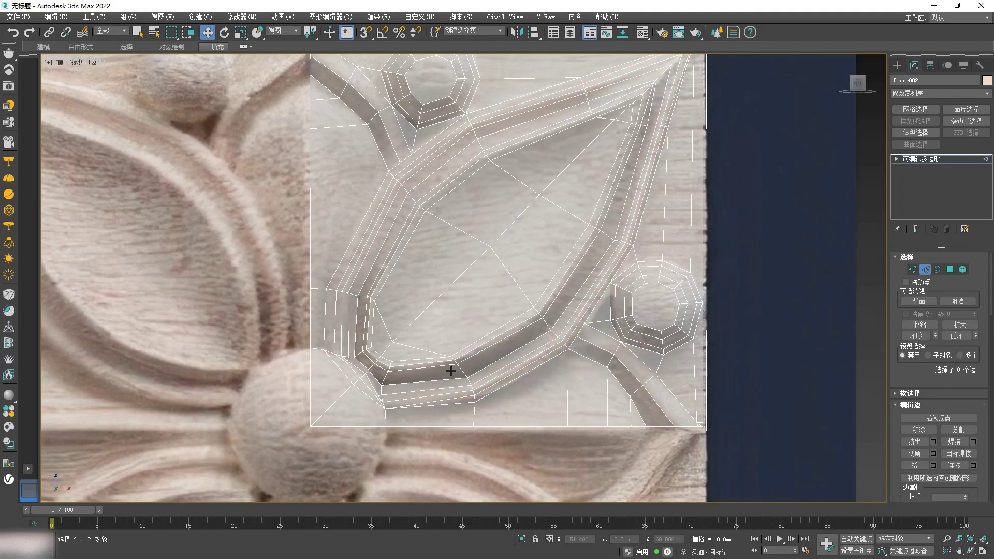
Step: Chamfer the groove loop between the petal's inner and outer rims by a narrow amount, and clear the selection
scroll(450, 373, down, 2)
scroll(492, 213, up, 3)
double_click(455, 200)
scroll(521, 291, down, 2)
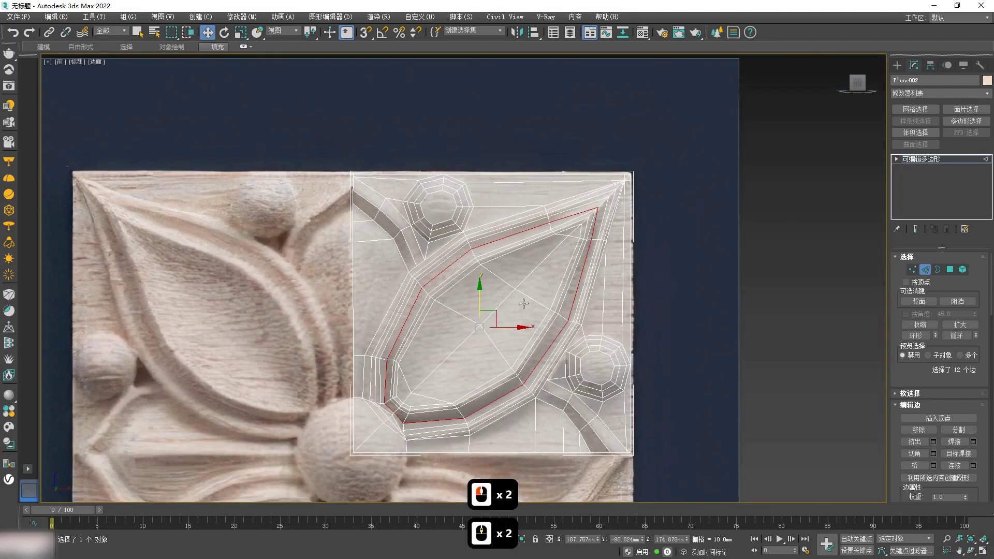
click(932, 453)
click(933, 455)
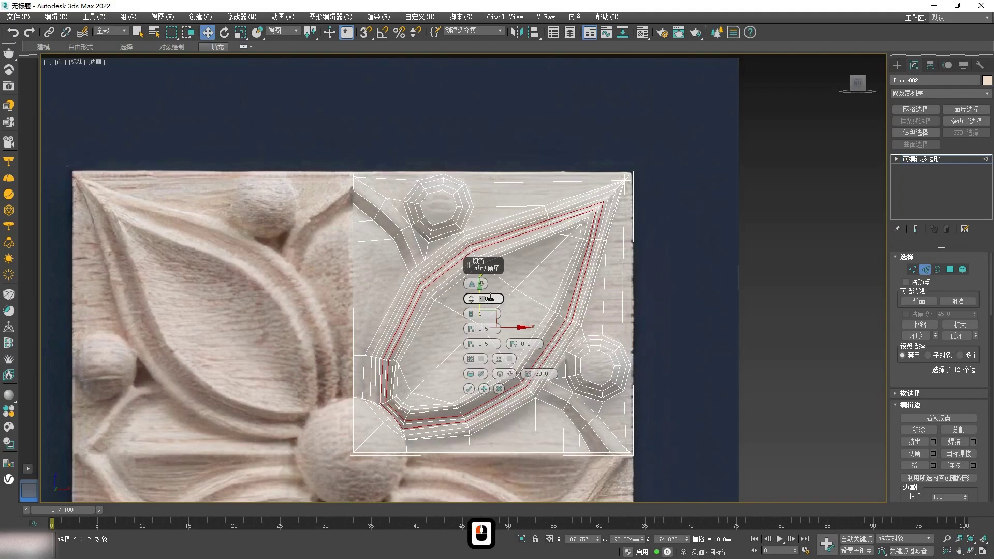
click(468, 389)
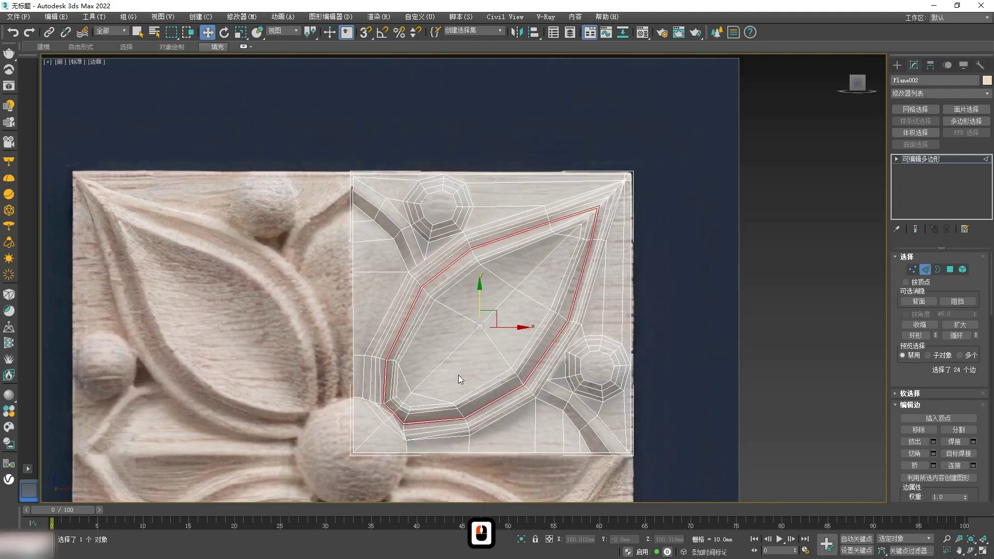
scroll(511, 295, up, 2)
scroll(527, 317, down, 1)
middle_drag(518, 373, 521, 351)
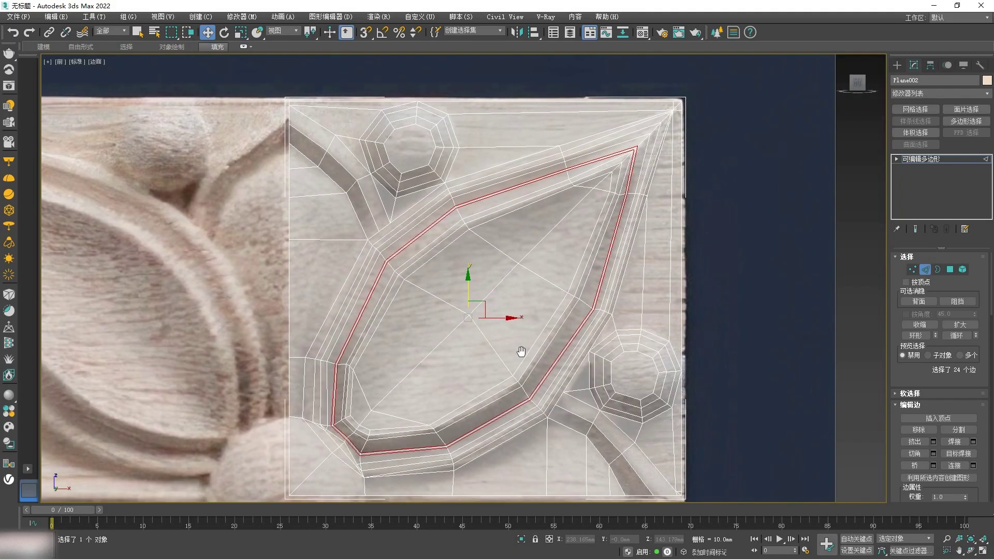
scroll(348, 300, down, 2)
scroll(357, 264, up, 2)
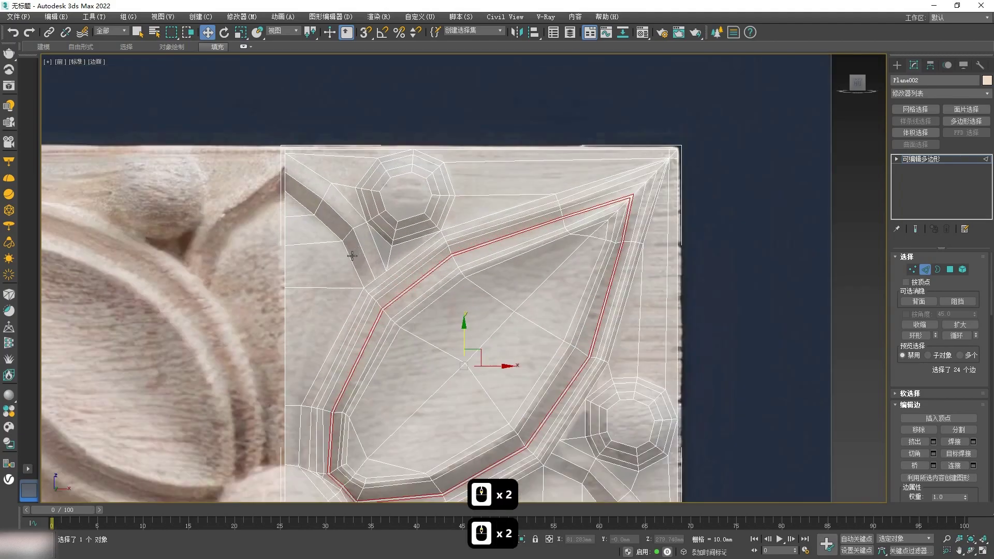
scroll(361, 271, down, 2)
middle_drag(419, 384, 495, 346)
click(526, 408)
Step: Select the three parallel edge loops running along the petal's outer rim
alt+middle_drag(526, 409, 547, 361)
scroll(511, 339, up, 2)
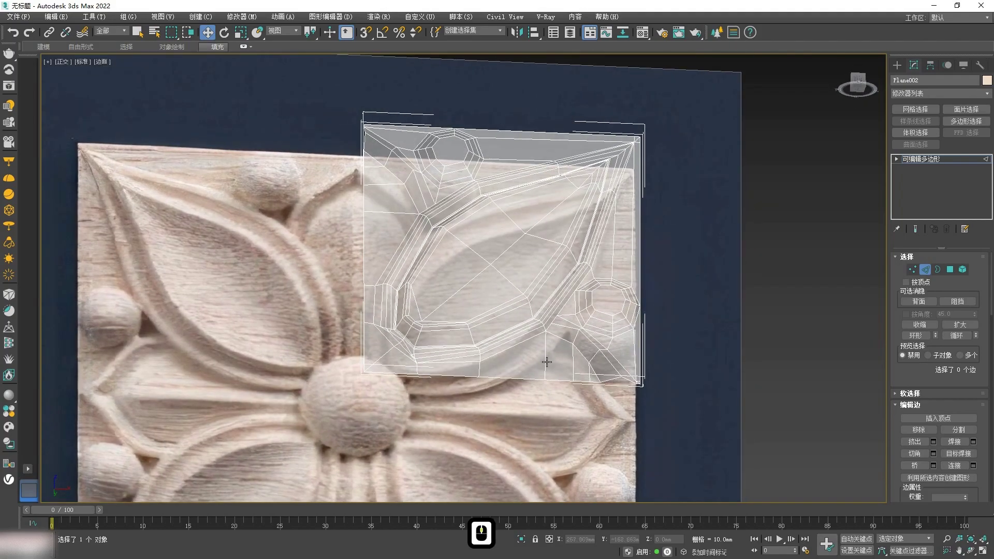
key(2)
key(2)
double_click(400, 269)
ctrl+double_click(395, 270)
scroll(447, 353, up, 2)
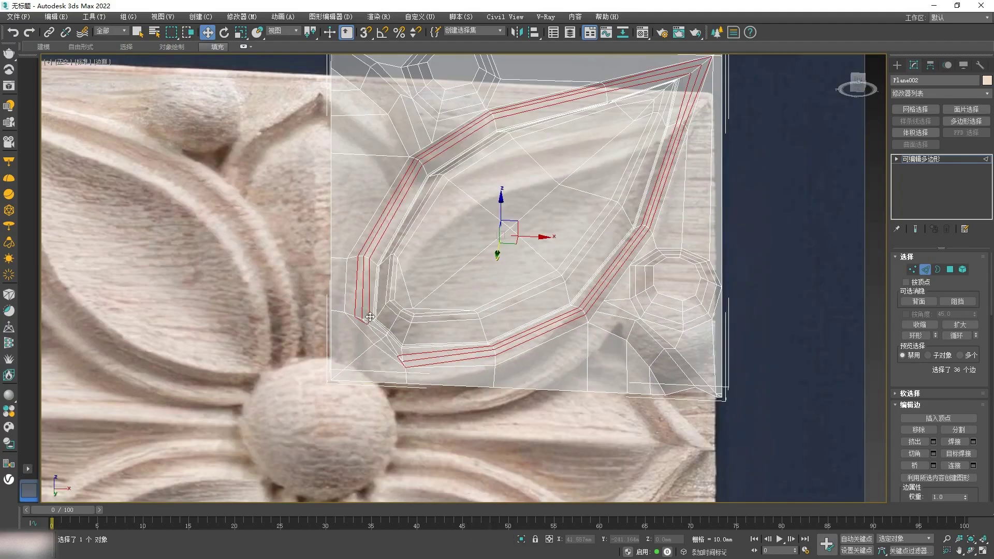
Step: Deselect the rim edges around the petal's base and raise the remaining outer rim edges slightly
alt+click(355, 292)
alt+click(362, 292)
alt+click(368, 294)
alt+click(359, 319)
alt+click(367, 323)
scroll(375, 326, up, 2)
alt+click(364, 319)
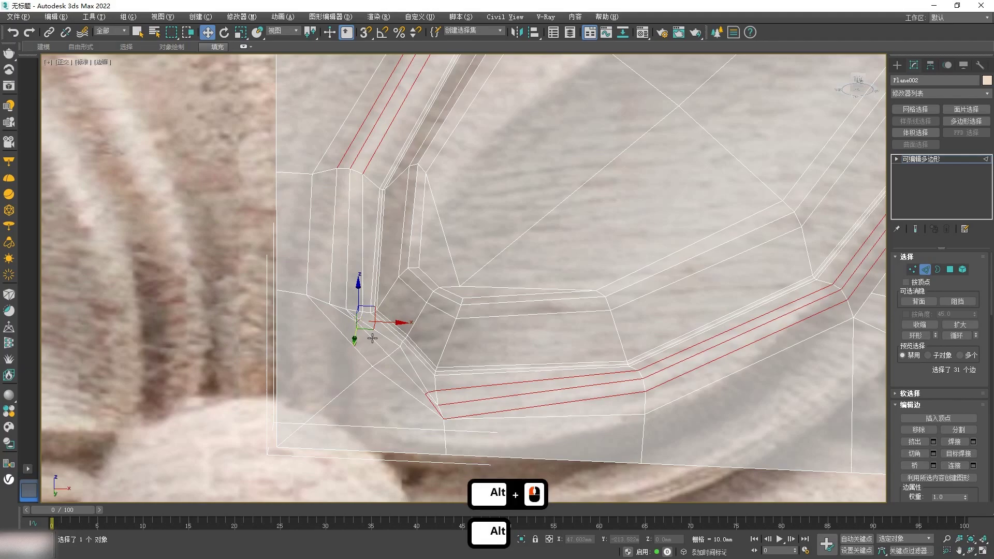
scroll(371, 338, up, 3)
alt+click(348, 301)
scroll(371, 339, down, 5)
middle_drag(373, 343, 332, 302)
alt+drag(454, 388, 328, 311)
scroll(398, 379, down, 4)
alt+middle_drag(396, 379, 396, 318)
scroll(426, 235, up, 4)
mouse_move(556, 311)
alt+middle_down()
mouse_move(564, 331)
mouse_move(562, 322)
alt+middle_up()
drag(548, 293, 546, 284)
scroll(547, 284, down, 3)
Step: Clear the edge selection, leave edge editing and turn off the see-through display of the quarter
key(f)
click(550, 302)
scroll(498, 277, up, 2)
middle_drag(498, 276, 470, 315)
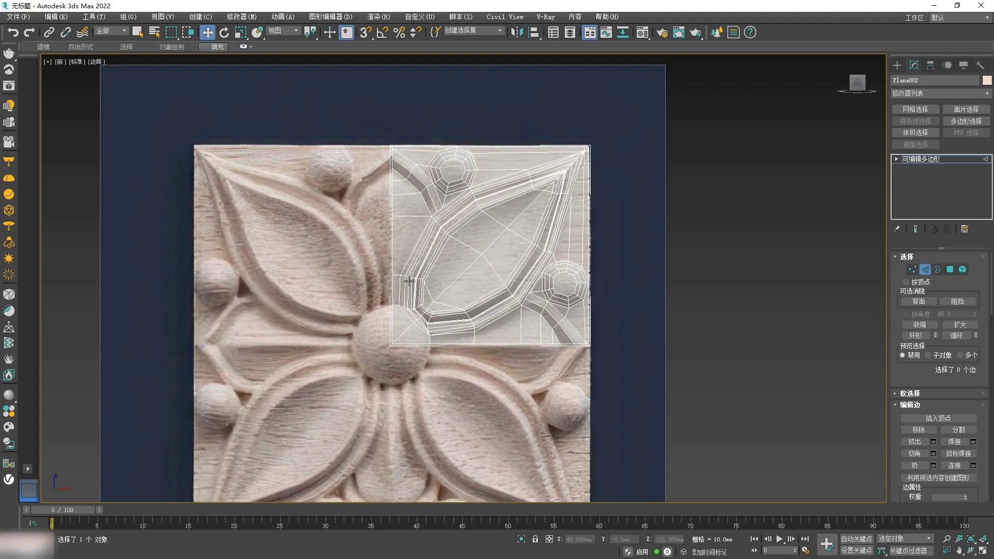
scroll(422, 189, up, 4)
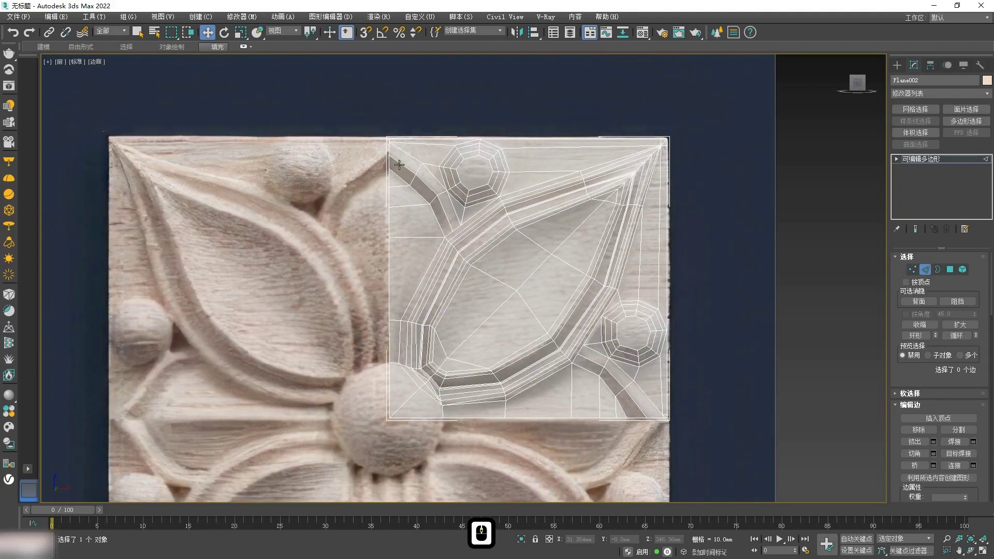
scroll(426, 222, down, 3)
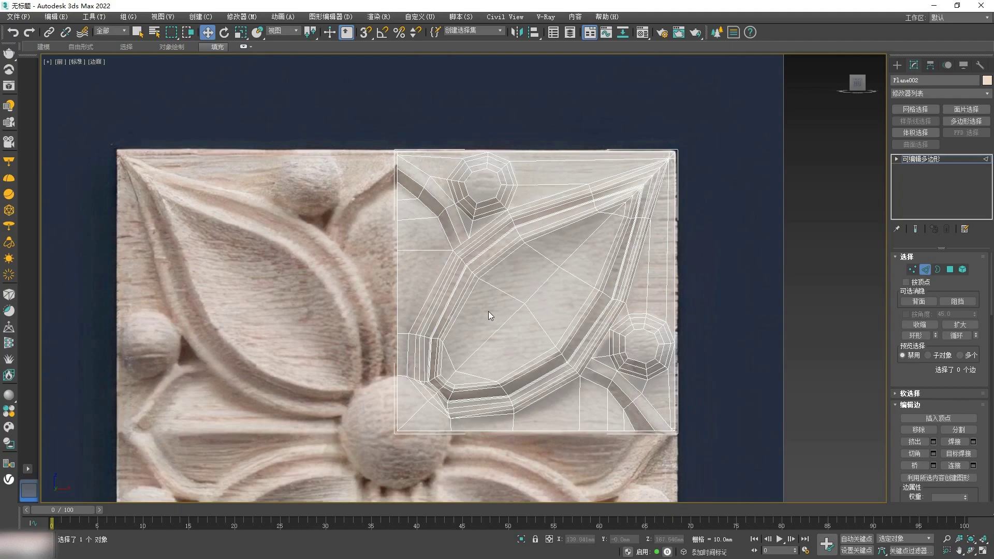
key(2)
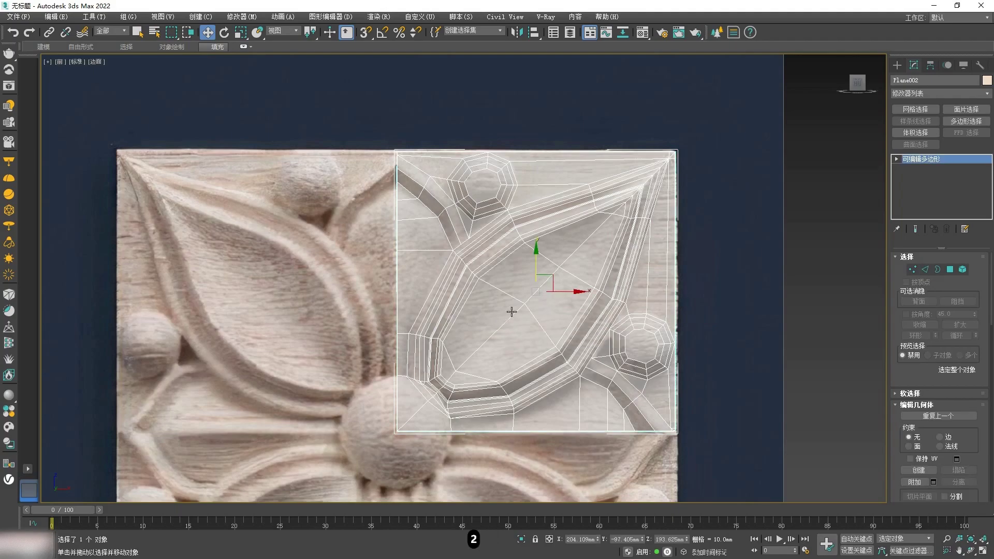
key(alt+x)
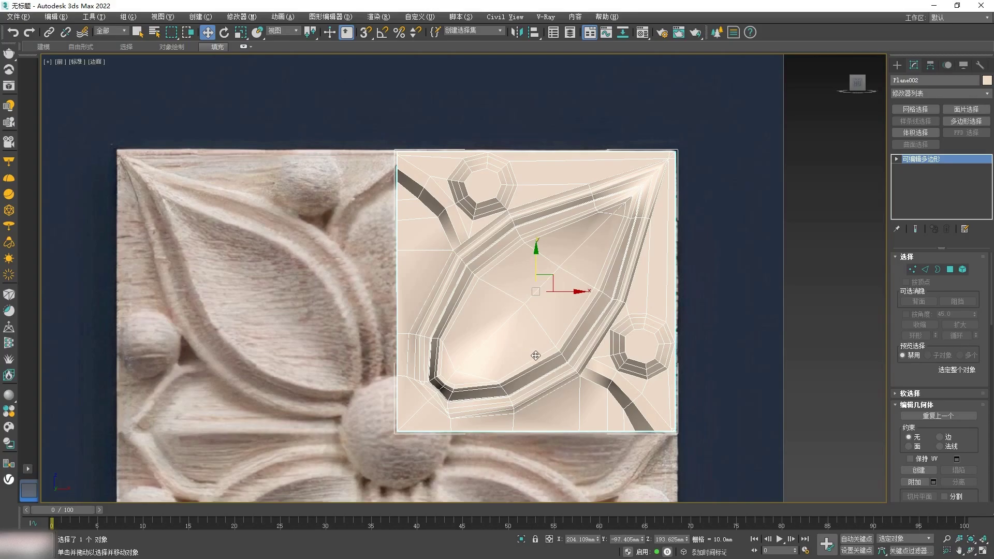
mouse_move(524, 388)
alt+middle_down()
mouse_move(526, 326)
mouse_move(536, 381)
mouse_move(526, 299)
mouse_move(525, 396)
mouse_move(509, 363)
mouse_move(525, 397)
alt+middle_up()
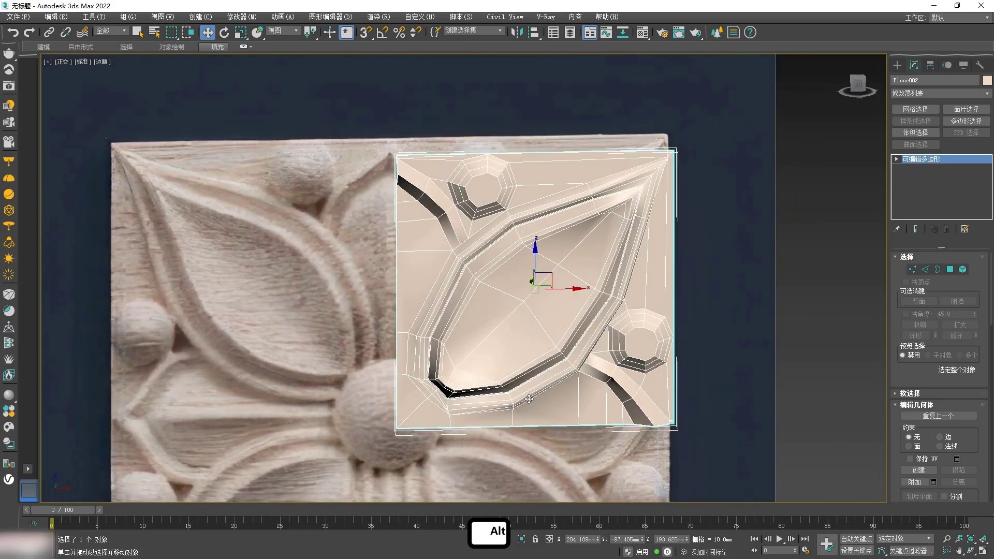
Step: Mirror the quarter along X as an instance and move the copy over the ornament's upper-left quarter, meeting the original's edge
key(f)
scroll(529, 357, up, 4)
scroll(559, 199, down, 2)
middle_drag(559, 197, 557, 333)
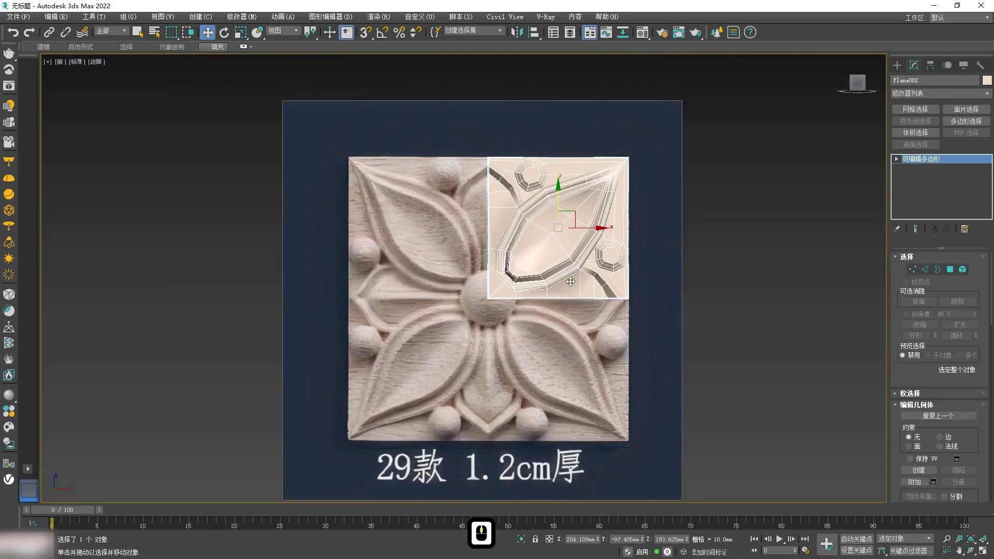
scroll(614, 256, up, 1)
key(F8)
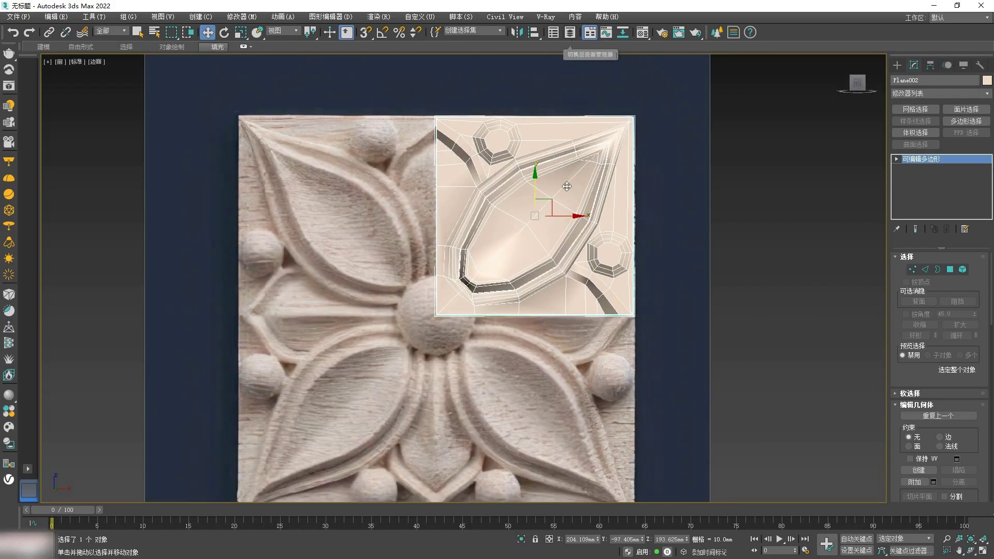
scroll(535, 235, down, 1)
scroll(536, 235, up, 3)
scroll(535, 235, down, 3)
scroll(535, 236, up, 2)
mouse_move(517, 225)
middle_down()
mouse_move(530, 235)
mouse_move(531, 225)
middle_up()
click(516, 32)
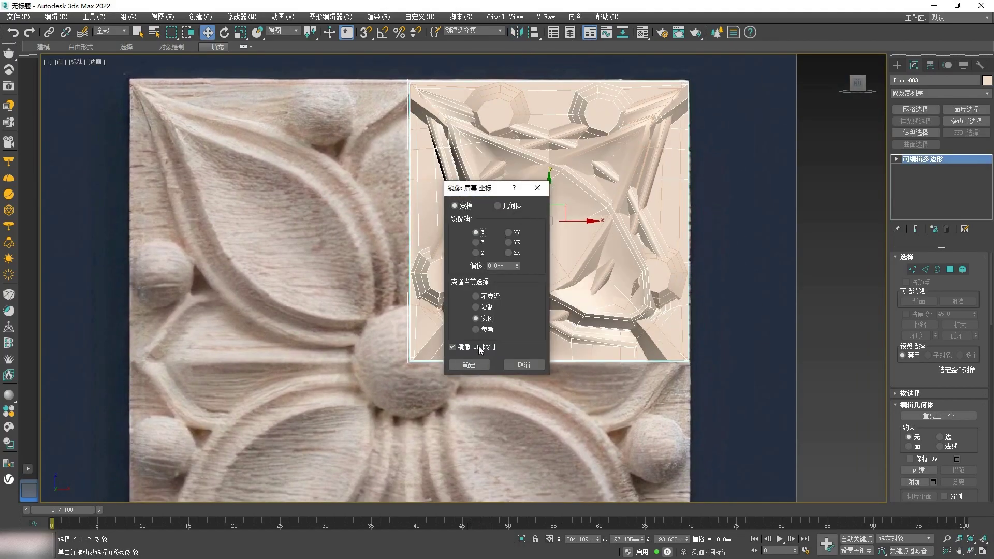
click(479, 365)
drag(577, 230, 299, 219)
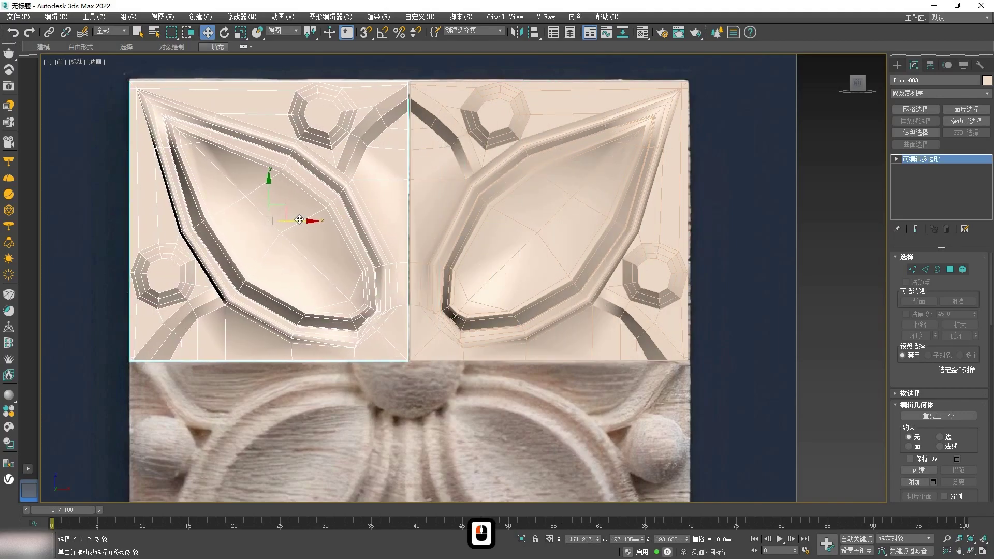
Step: Attach the original quarter to the mirrored one and enter vertex editing
click(914, 482)
click(517, 321)
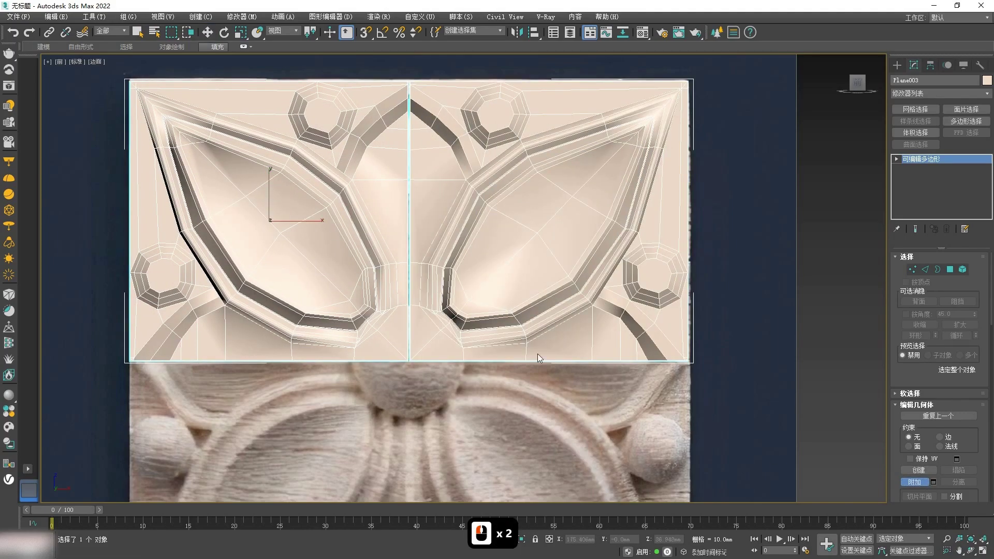
key(1)
Step: Target-weld the paired seam vertices from the ornament's upper edge down to the inner corner of the pointed band
middle_drag(390, 100, 406, 204)
scroll(406, 208, up, 3)
scroll(414, 210, down, 4)
scroll(427, 216, up, 4)
scroll(435, 220, up, 3)
key(ctrl+shift+t)
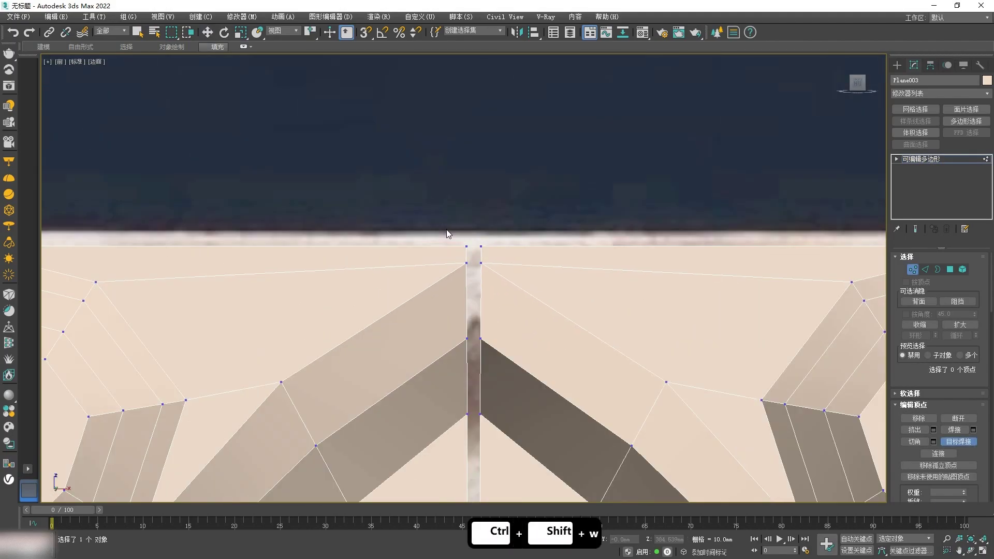
click(467, 265)
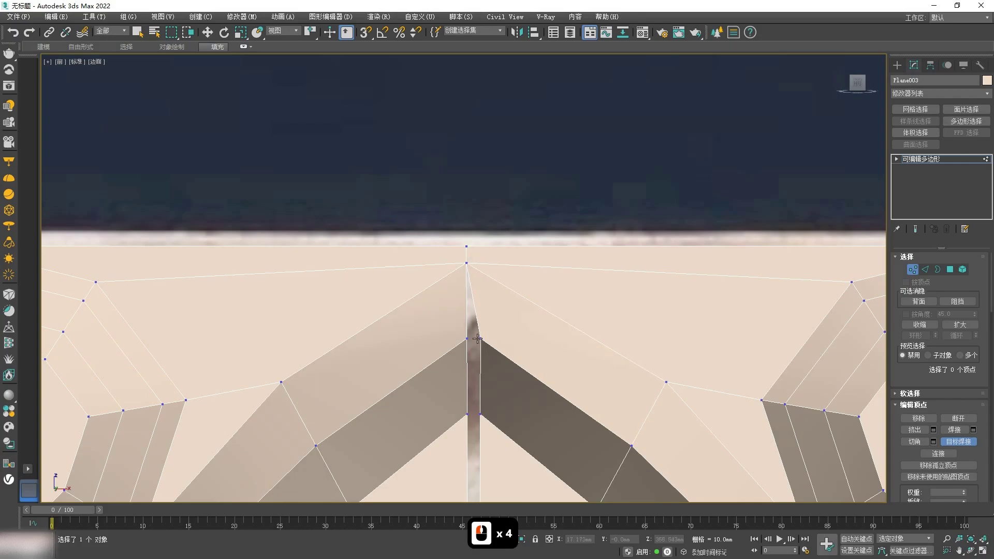
click(480, 339)
click(467, 339)
scroll(484, 360, down, 3)
middle_drag(484, 362, 463, 239)
scroll(464, 244, up, 3)
click(444, 279)
click(444, 279)
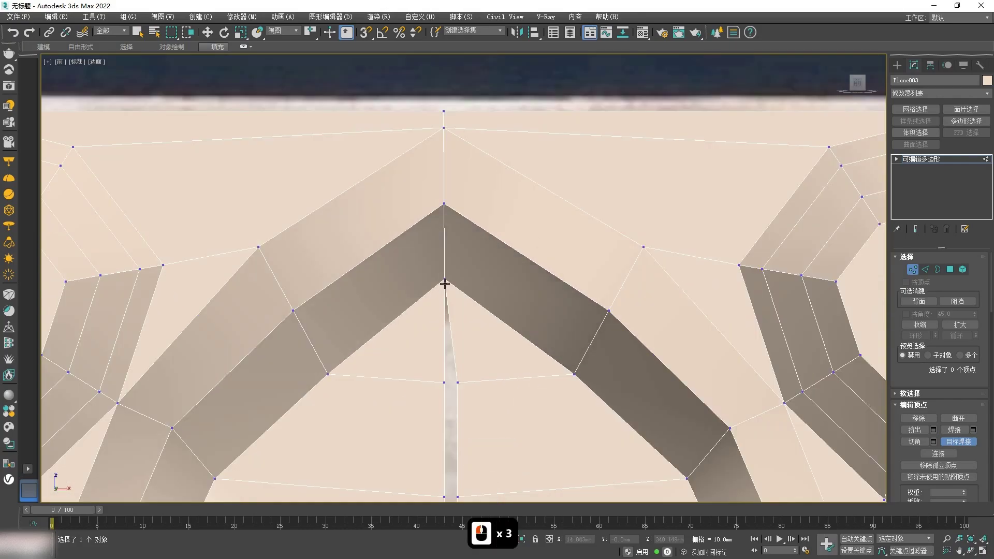
Step: Target-weld the next paired seam vertices below the pointed band, down to the cross edge joining the two petals
middle_drag(459, 384, 461, 262)
click(460, 261)
click(446, 260)
middle_drag(460, 376, 489, 260)
click(489, 259)
click(474, 258)
scroll(484, 303, down, 3)
middle_drag(489, 357, 488, 230)
scroll(489, 230, up, 3)
click(467, 237)
scroll(470, 290, down, 2)
middle_drag(471, 380, 480, 228)
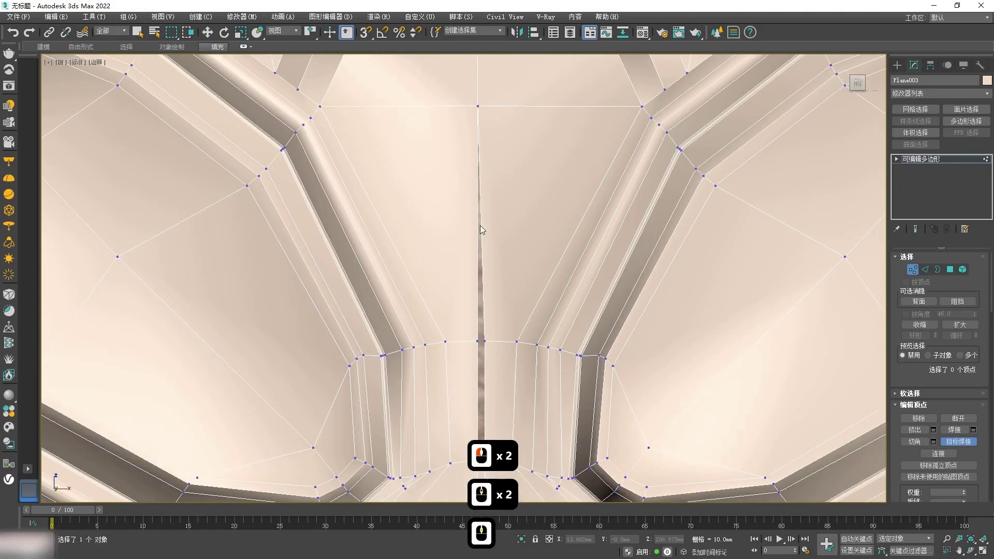
Step: Target-weld the remaining paired seam vertices between the petal bases and around the central ball, down to the half's lower edge
click(484, 339)
click(477, 340)
scroll(482, 366, down, 4)
middle_drag(482, 383, 471, 317)
scroll(471, 316, up, 4)
click(476, 312)
click(470, 312)
scroll(470, 313, down, 3)
scroll(471, 370, up, 3)
click(475, 368)
click(468, 368)
scroll(470, 368, down, 3)
scroll(470, 360, up, 2)
scroll(469, 352, down, 1)
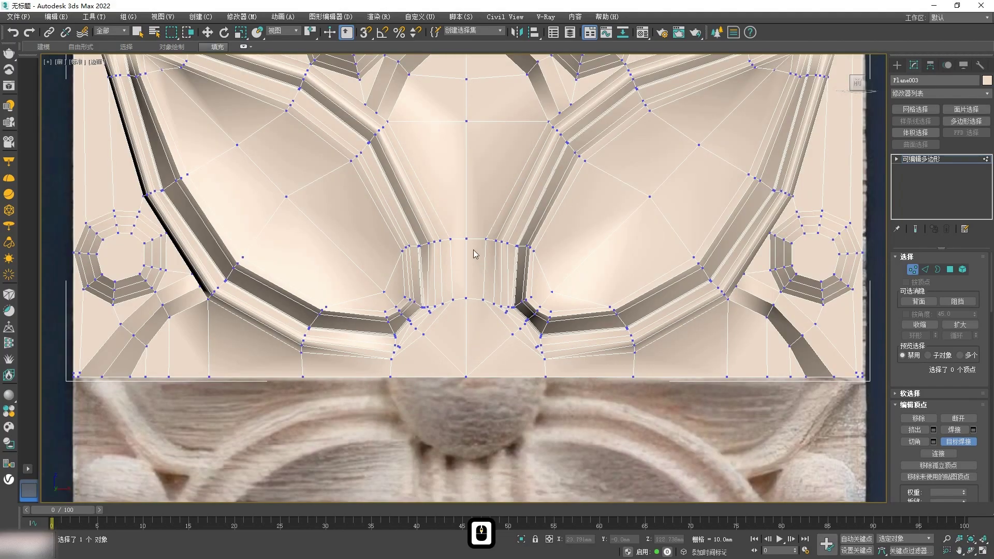
Step: Leave vertex editing and turn the see-through display back on for the joined half
scroll(475, 228, down, 2)
middle_drag(474, 225, 474, 300)
scroll(474, 226, up, 2)
key(1)
key(alt+x)
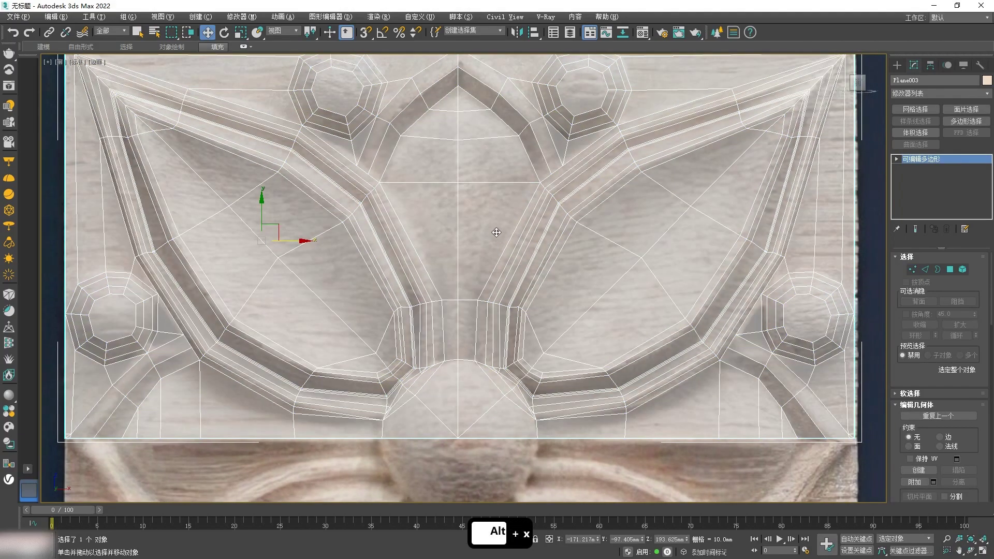
scroll(486, 212, down, 2)
middle_drag(478, 194, 466, 265)
scroll(465, 265, up, 2)
key(2)
double_click(455, 303)
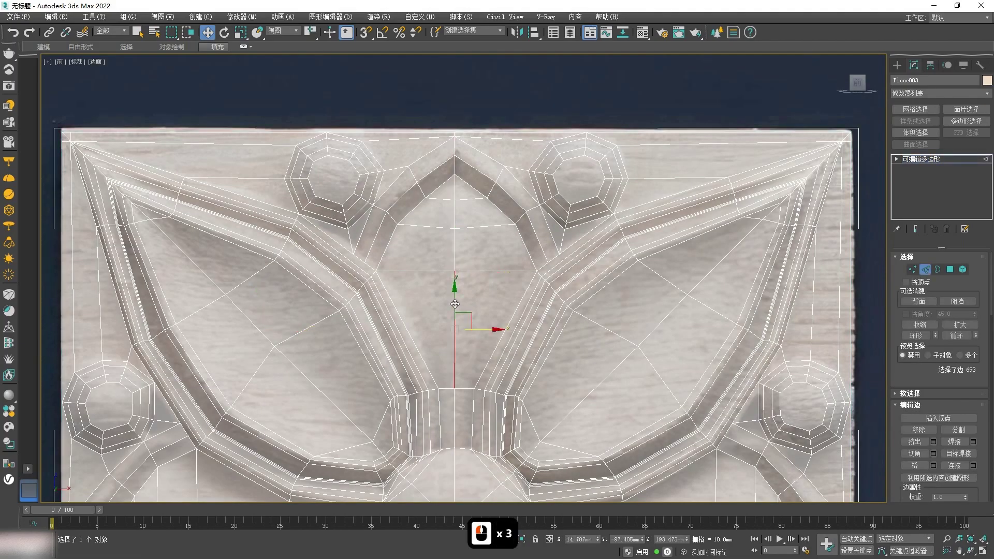
ctrl+click(457, 259)
ctrl+click(456, 409)
Step: Inset the ten polygons of the central bud panel between the petals by a thin margin
key(4)
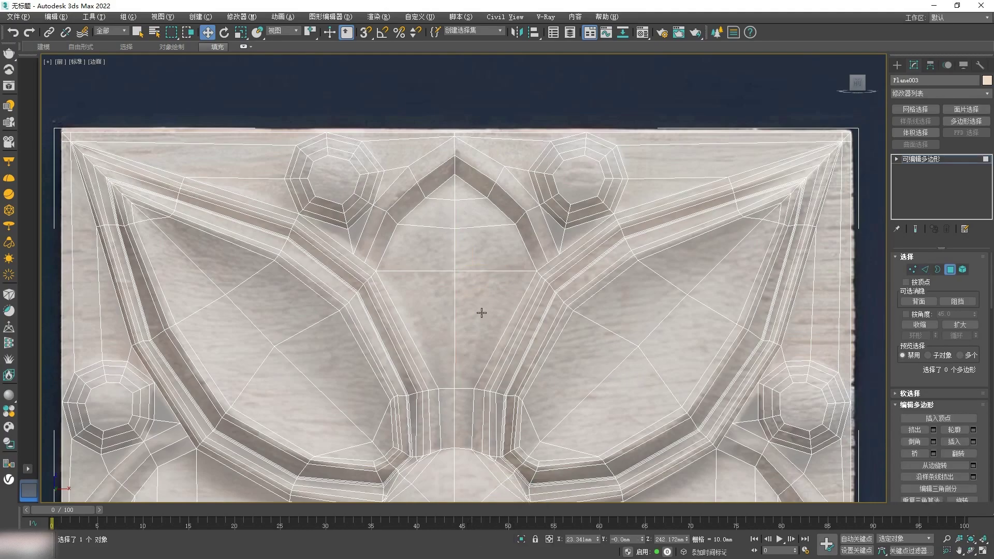
click(481, 313)
ctrl+click(462, 408)
ctrl+click(447, 407)
ctrl+click(426, 331)
ctrl+click(428, 252)
ctrl+click(482, 249)
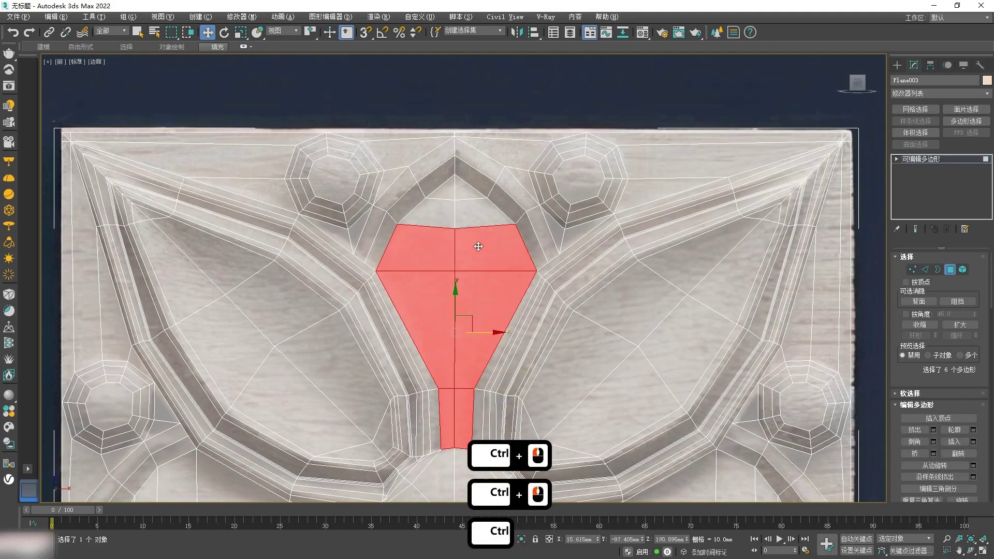
ctrl+click(440, 214)
ctrl+click(460, 213)
ctrl+click(449, 193)
ctrl+click(463, 194)
click(952, 442)
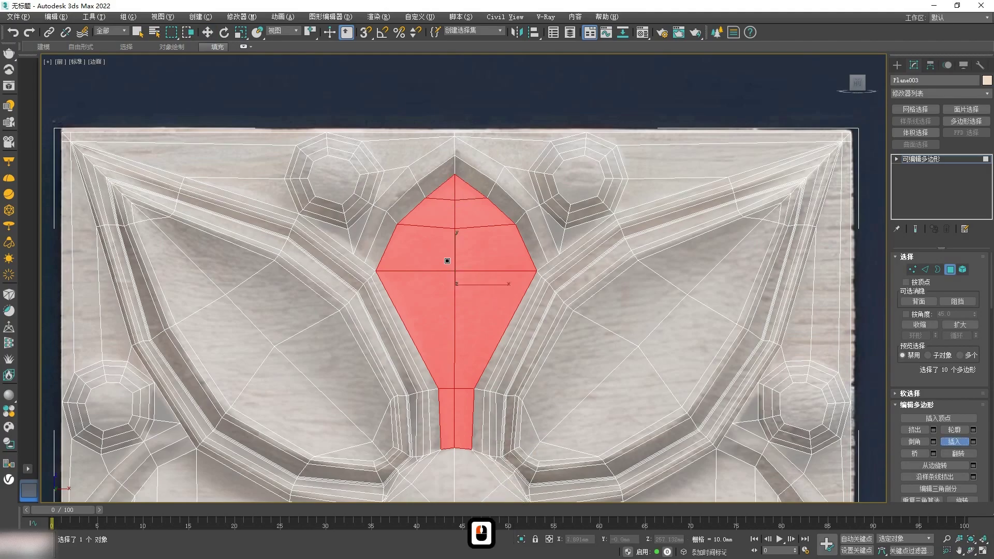
drag(453, 253, 452, 256)
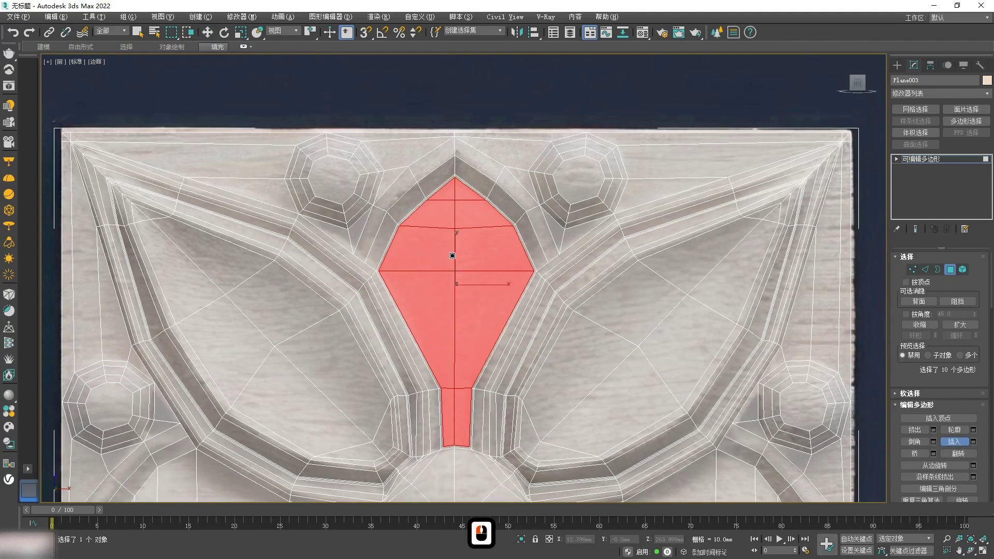
click(453, 255)
Step: Pull three centre-line edges inside the inset bud panel forward to form a raised ridge
key(2)
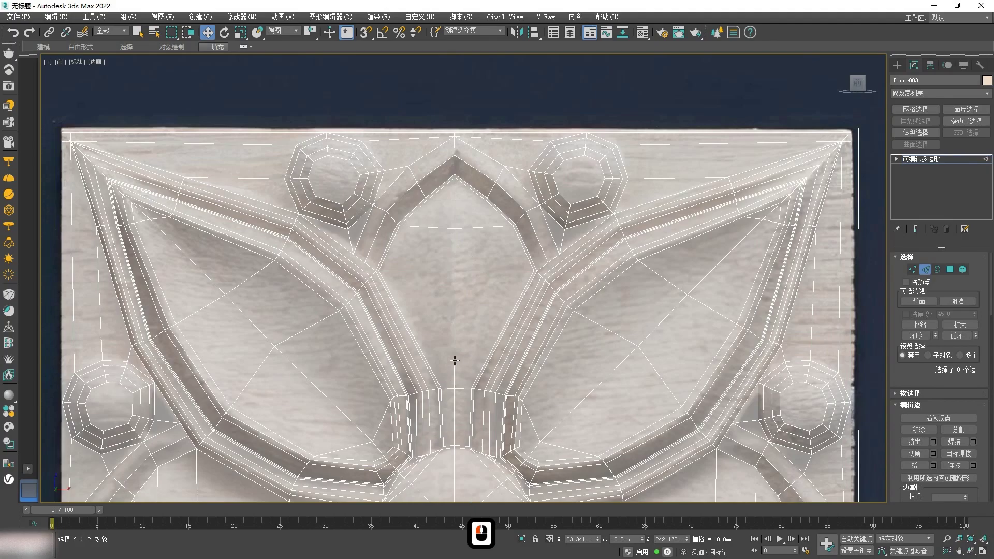
click(454, 360)
ctrl+click(452, 400)
ctrl+click(453, 247)
ctrl+click(454, 226)
ctrl+click(453, 205)
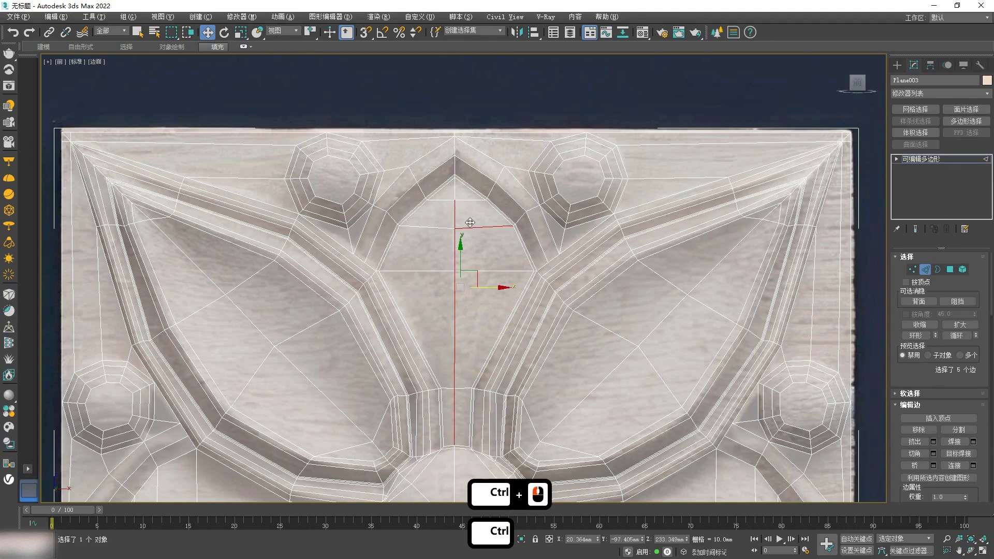
alt+click(480, 228)
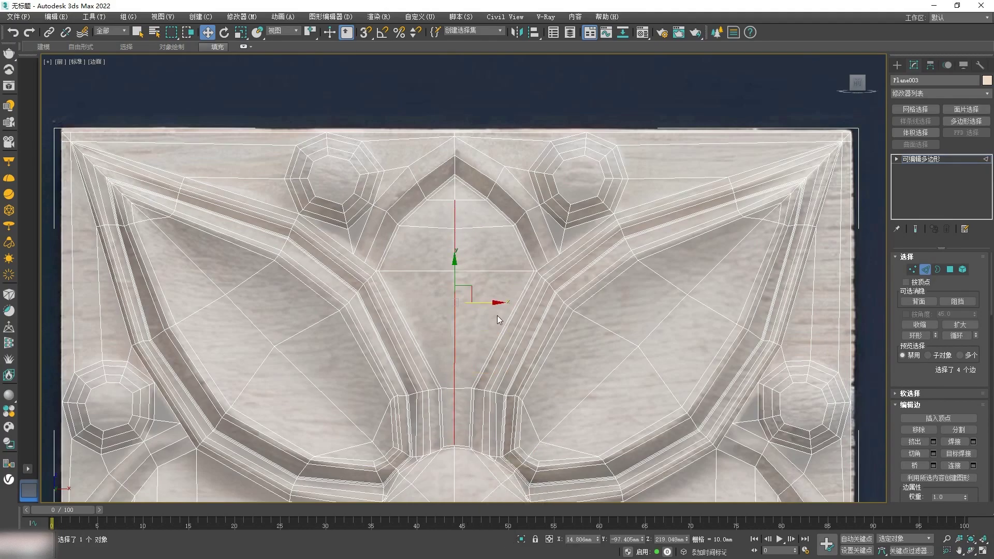
alt+middle_drag(497, 320, 455, 325)
alt+click(455, 376)
drag(462, 279, 462, 273)
key(f)
Step: Move the outer tip vertex of the pointed band up to the tip in the reference image
scroll(500, 245, up, 3)
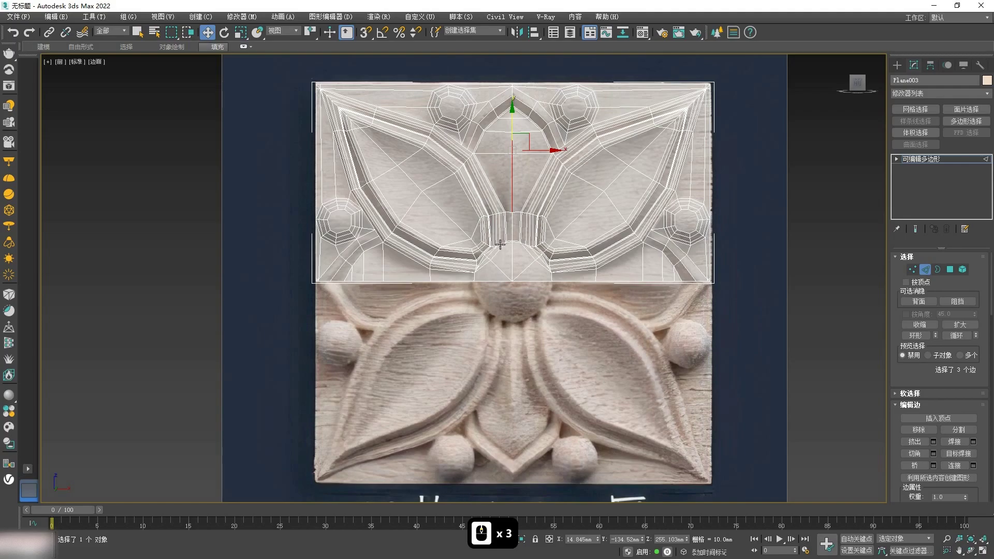
middle_drag(500, 244, 471, 361)
scroll(471, 362, up, 2)
middle_drag(484, 128, 463, 187)
scroll(463, 186, up, 1)
scroll(470, 107, up, 2)
scroll(488, 112, down, 1)
middle_drag(487, 112, 459, 179)
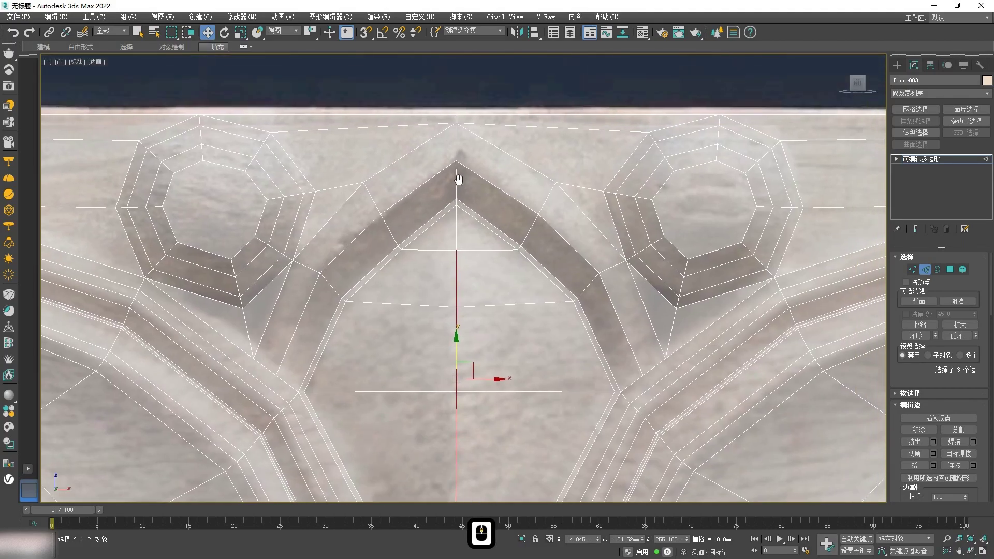
key(1)
click(457, 161)
drag(457, 161, 459, 150)
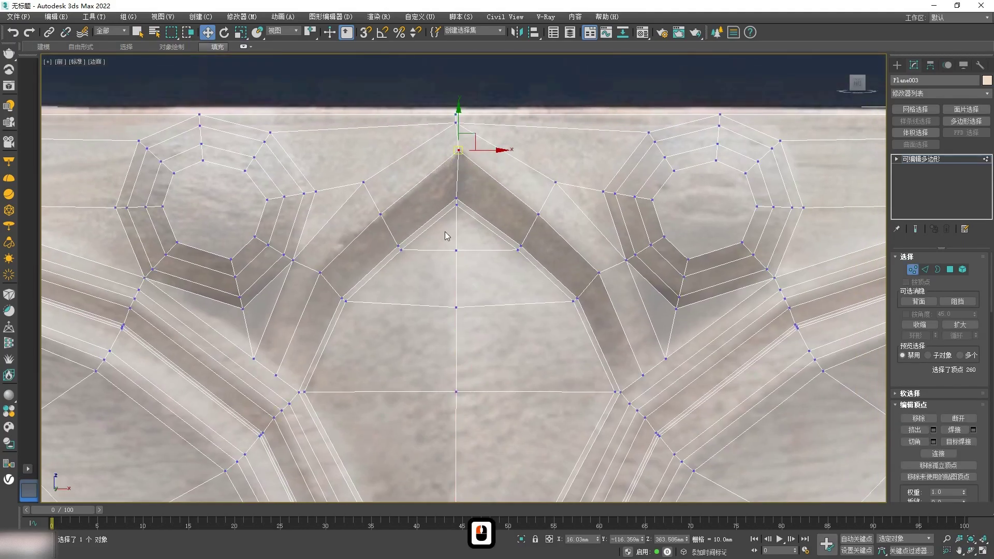
scroll(445, 232, down, 2)
key(2)
double_click(418, 205)
click(915, 453)
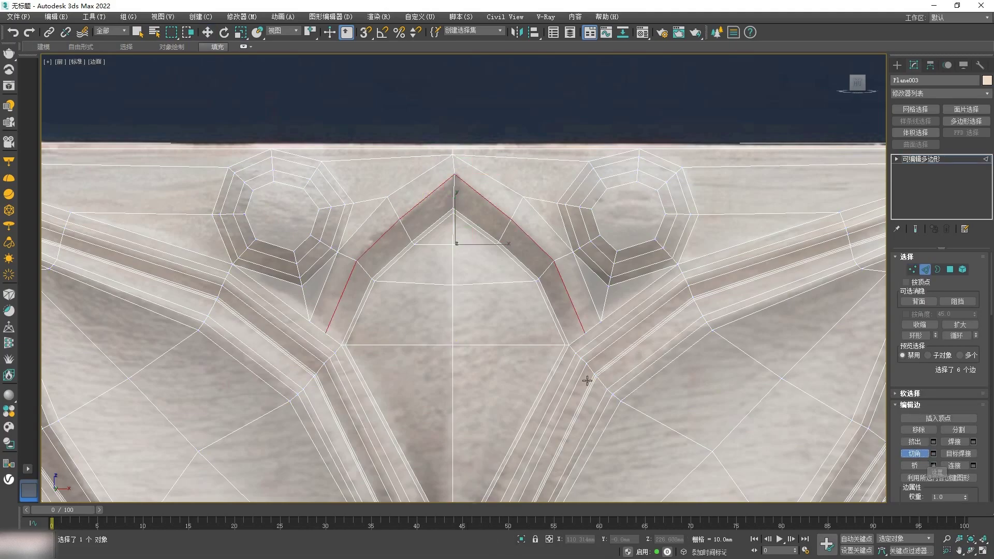
click(581, 359)
Step: Cut an edge from the pointed band's right outer end into the adjoining petal frame and target-weld the band-end vertex onto the cut's new vertex
scroll(592, 352, up, 2)
middle_drag(574, 323, 492, 307)
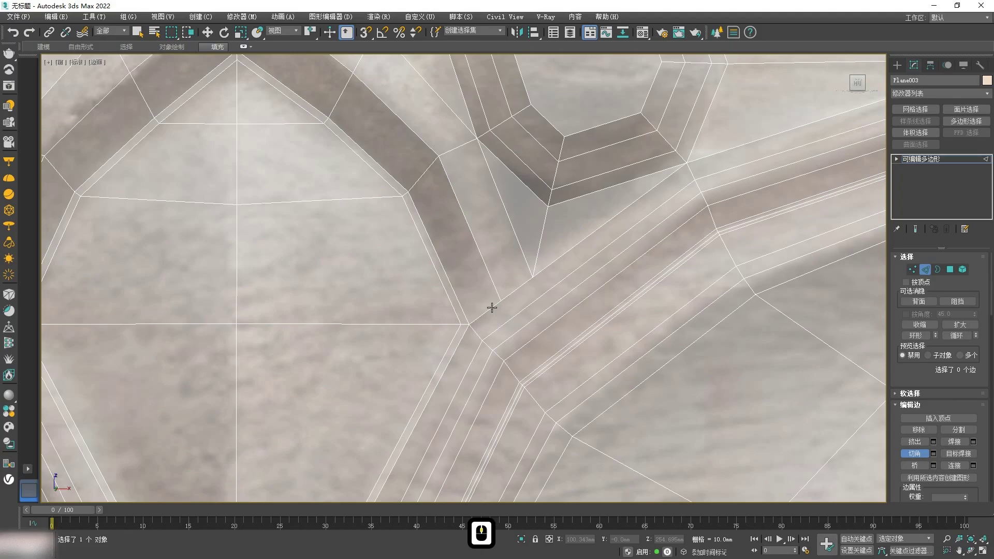
scroll(493, 309, down, 2)
scroll(494, 326, down, 2)
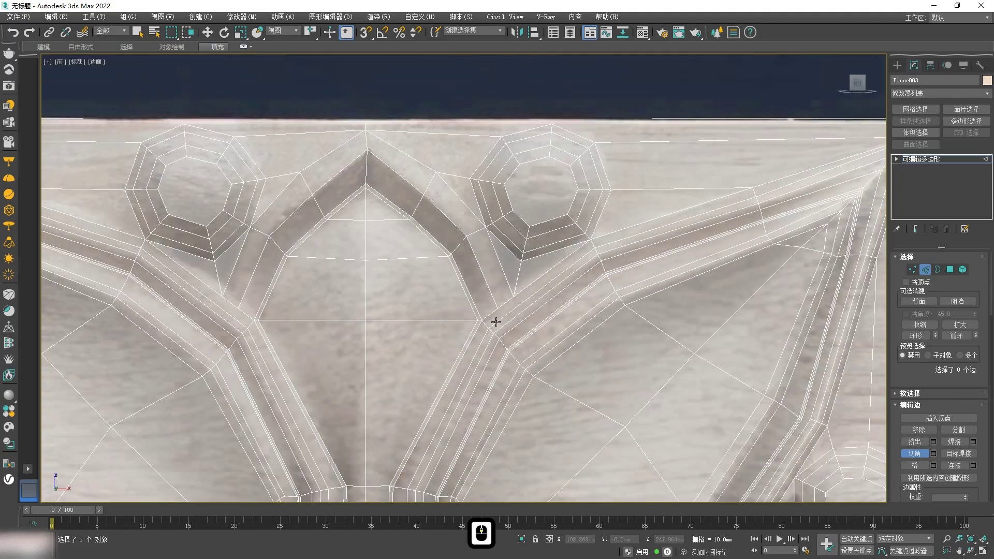
scroll(499, 298, up, 6)
alt+middle_drag(517, 330, 546, 340)
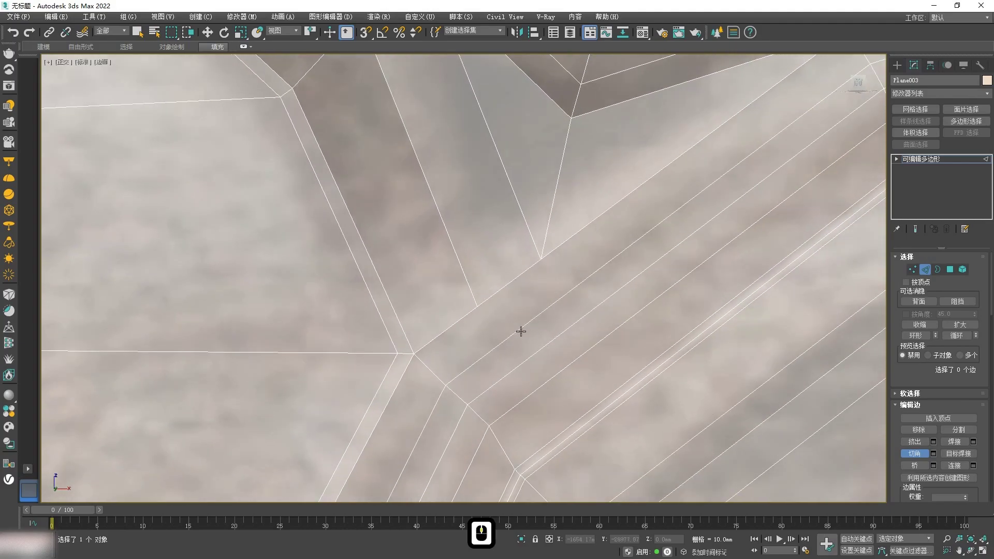
key(1)
right_click(419, 242)
click(403, 160)
right_click(498, 333)
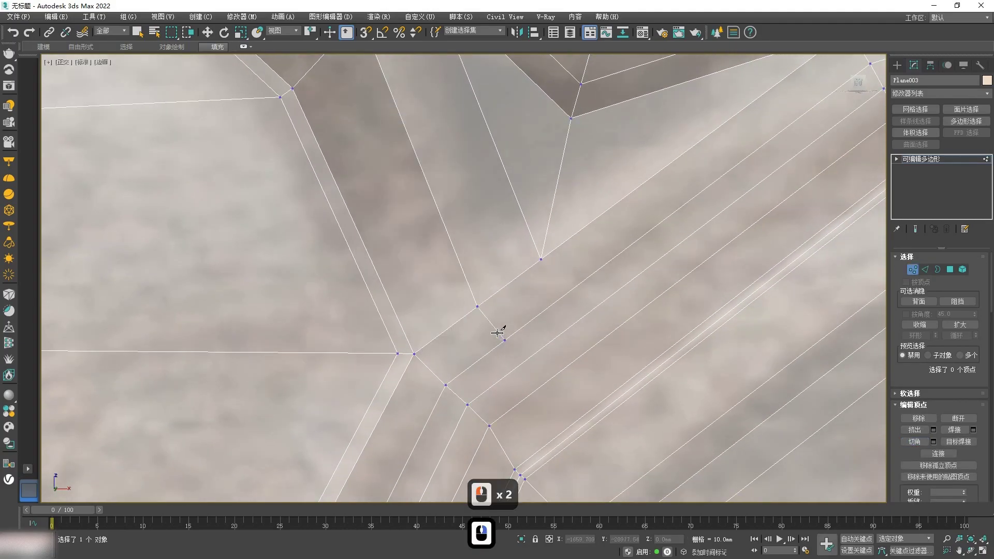
key(ctrl+shift+w)
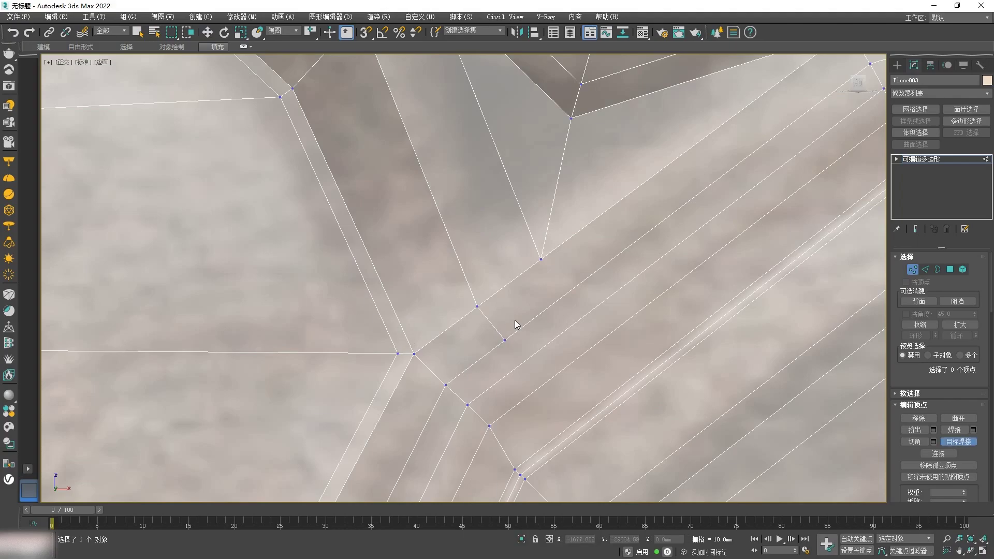
click(504, 344)
Step: Cut the matching edge at the pointed band's left outer end and target-weld its end vertex onto the new frame vertex
scroll(504, 345, down, 4)
middle_drag(195, 319, 317, 310)
scroll(318, 311, up, 3)
right_click(440, 347)
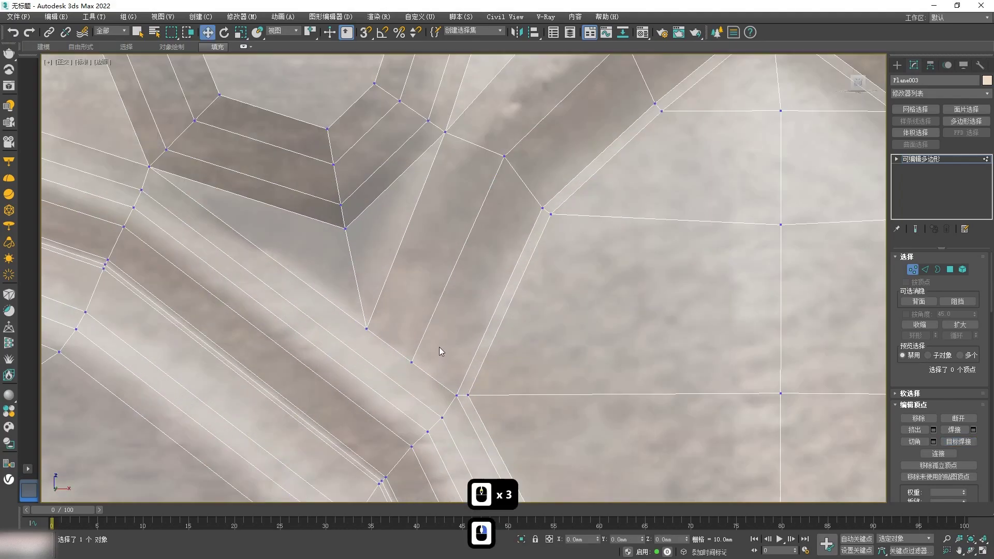
right_click(506, 347)
click(492, 255)
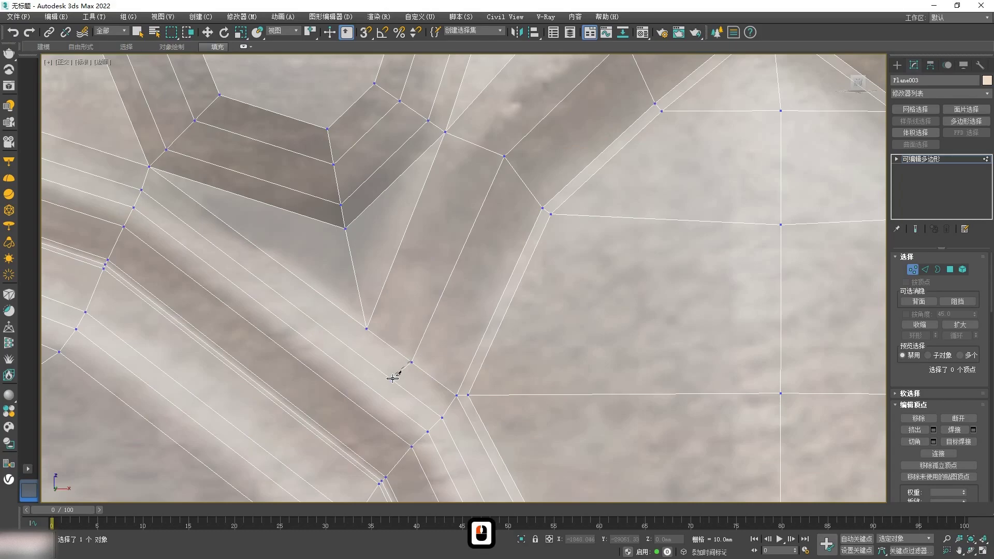
key(f)
scroll(474, 137, up, 5)
middle_drag(473, 137, 434, 268)
scroll(433, 268, up, 3)
right_click(499, 276)
key(ctrl+shift+w)
click(453, 259)
click(439, 272)
Step: Cut short edges from the upper ends of the two lower side bands into the adjoining petal frames
scroll(458, 279, down, 3)
middle_drag(506, 293, 400, 274)
middle_drag(464, 273, 400, 190)
scroll(663, 345, up, 3)
middle_drag(663, 345, 591, 341)
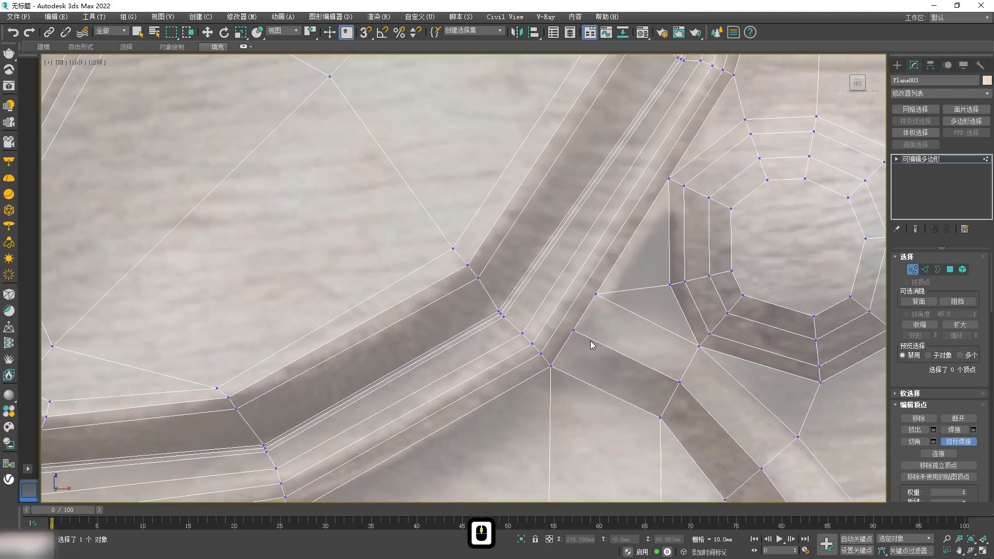
right_click(593, 342)
click(553, 257)
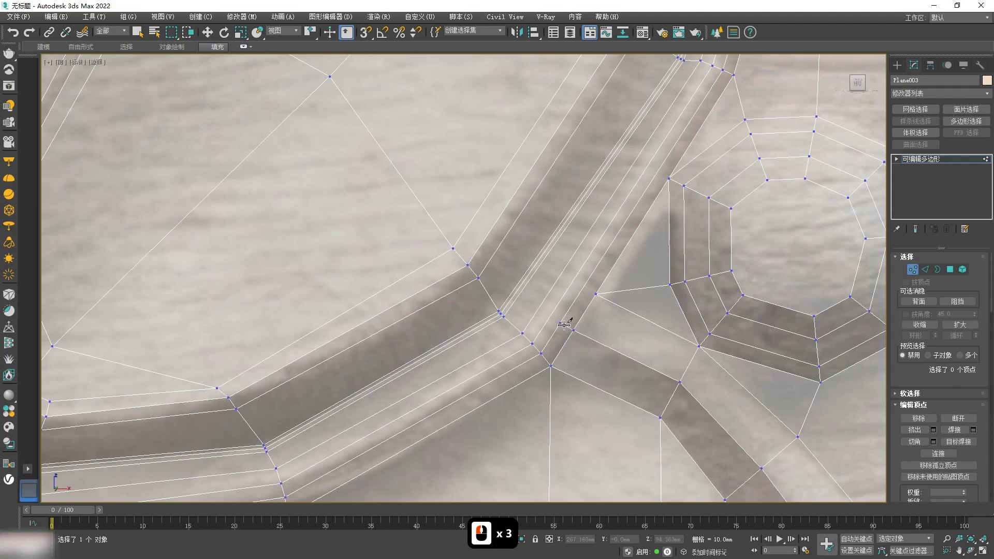
scroll(343, 355, down, 3)
scroll(351, 359, up, 2)
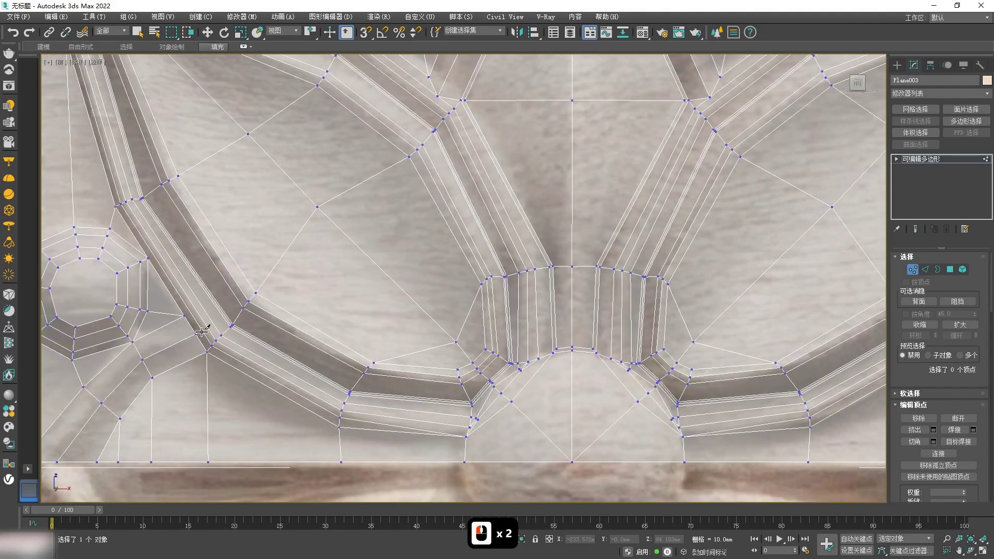
Step: Target-weld the end vertex of each lower side band onto the new cut vertex on its petal frame
scroll(202, 332, up, 4)
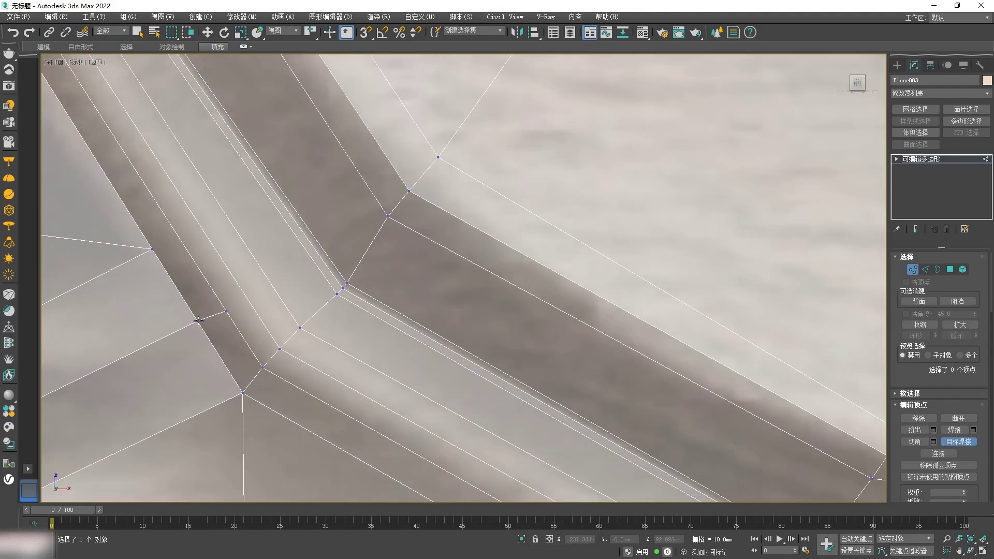
scroll(233, 346, down, 6)
middle_drag(310, 339, 111, 340)
scroll(535, 317, up, 3)
click(539, 306)
click(519, 302)
scroll(541, 329, down, 4)
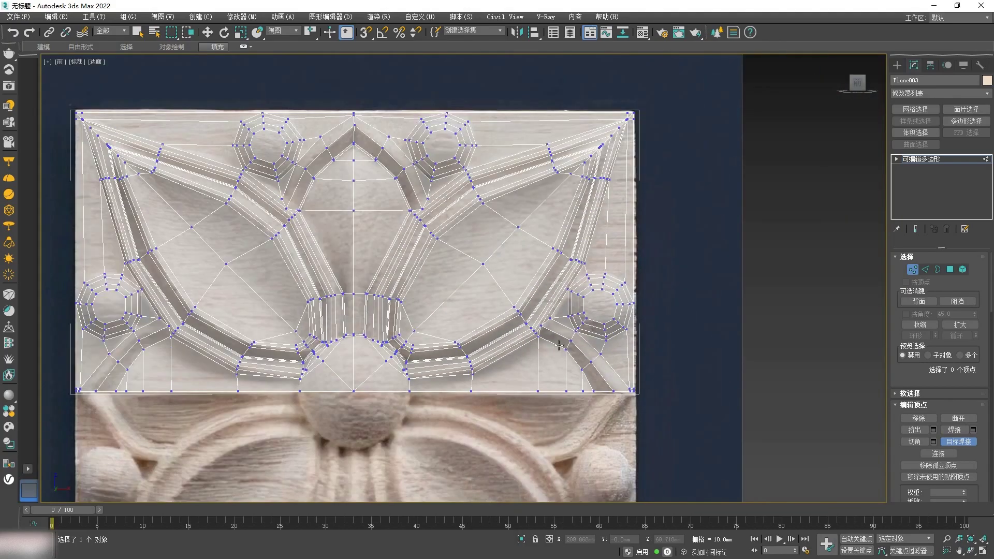
Step: Chamfer the outer edge loop of the pointed band by 2.0 mm
middle_drag(399, 340, 510, 344)
middle_drag(342, 285, 320, 260)
scroll(231, 204, up, 2)
scroll(243, 204, down, 2)
middle_drag(519, 346, 457, 330)
scroll(456, 330, down, 1)
scroll(401, 196, up, 2)
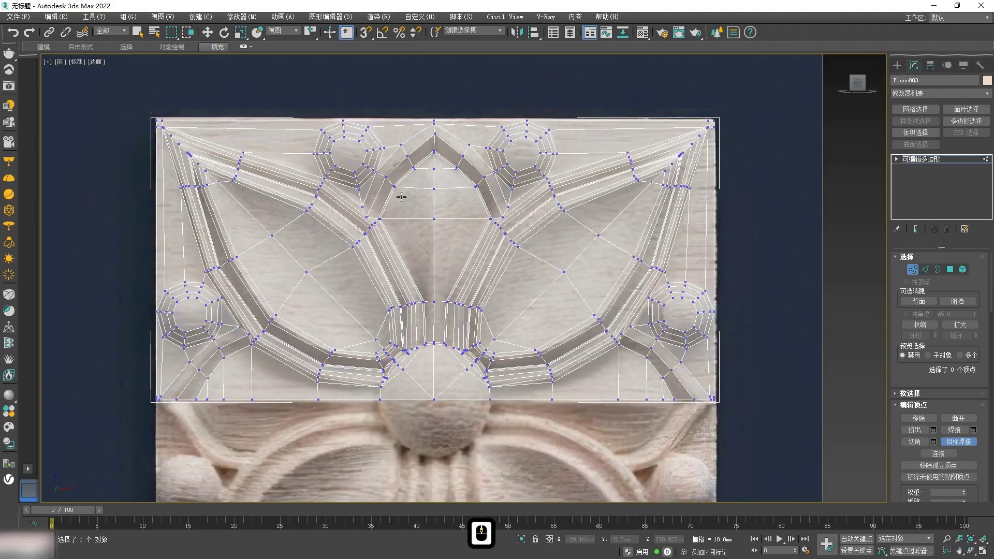
middle_drag(408, 165, 417, 242)
key(2)
key(w)
double_click(442, 198)
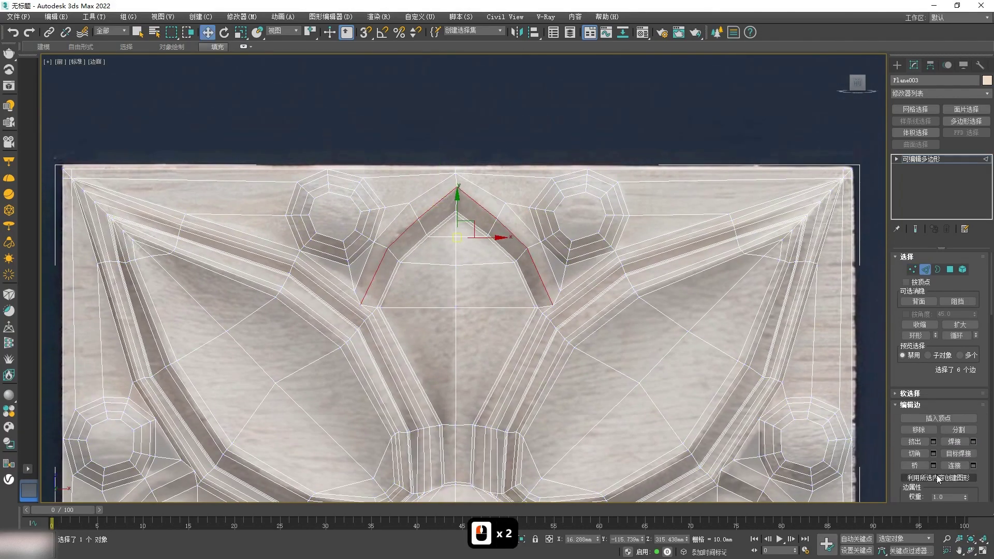
click(933, 454)
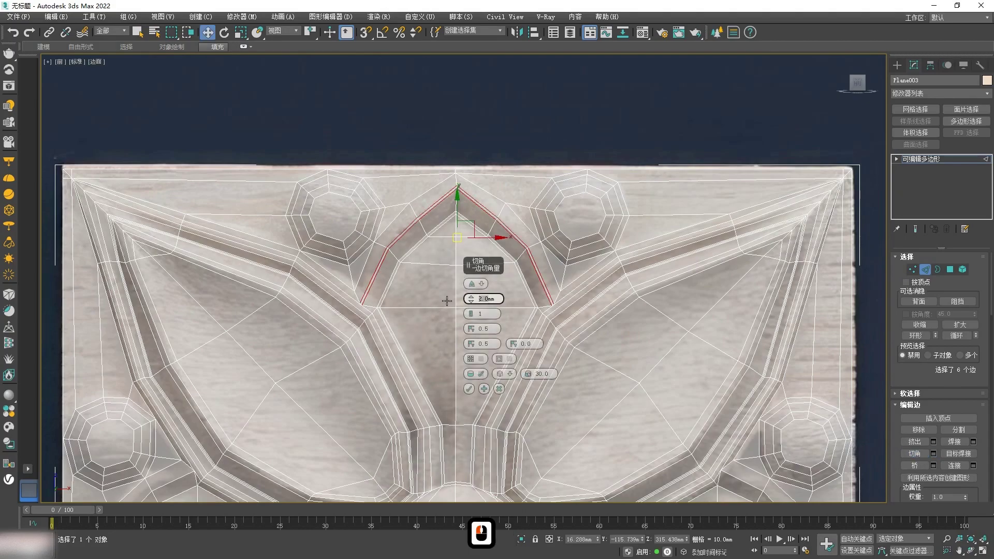
click(469, 389)
click(443, 370)
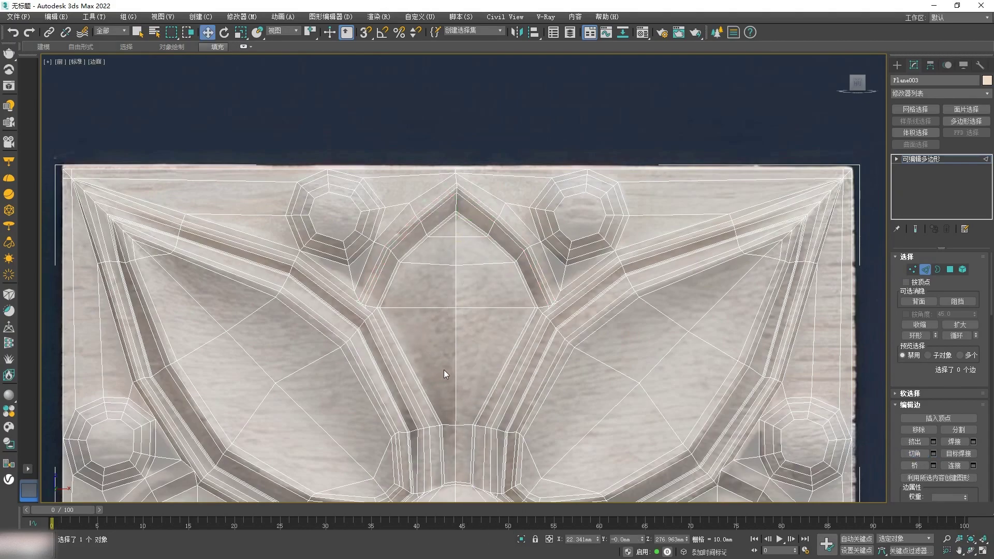
Step: Examine the joined half against the reference image, toggling its see-through display to check the shaded relief
scroll(443, 370, down, 2)
middle_drag(437, 402, 432, 386)
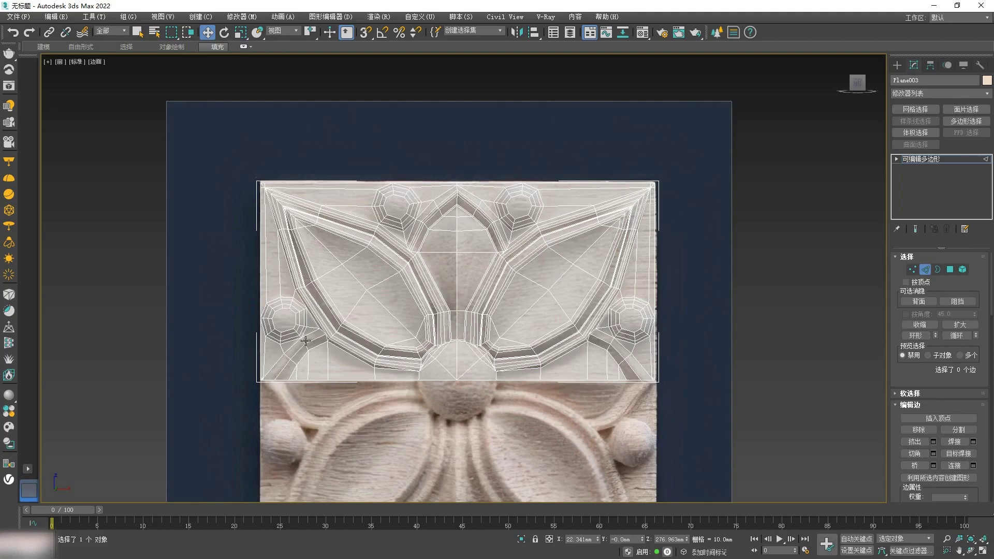
scroll(403, 240, up, 3)
middle_drag(460, 204, 366, 242)
middle_drag(665, 305, 542, 316)
scroll(548, 306, down, 1)
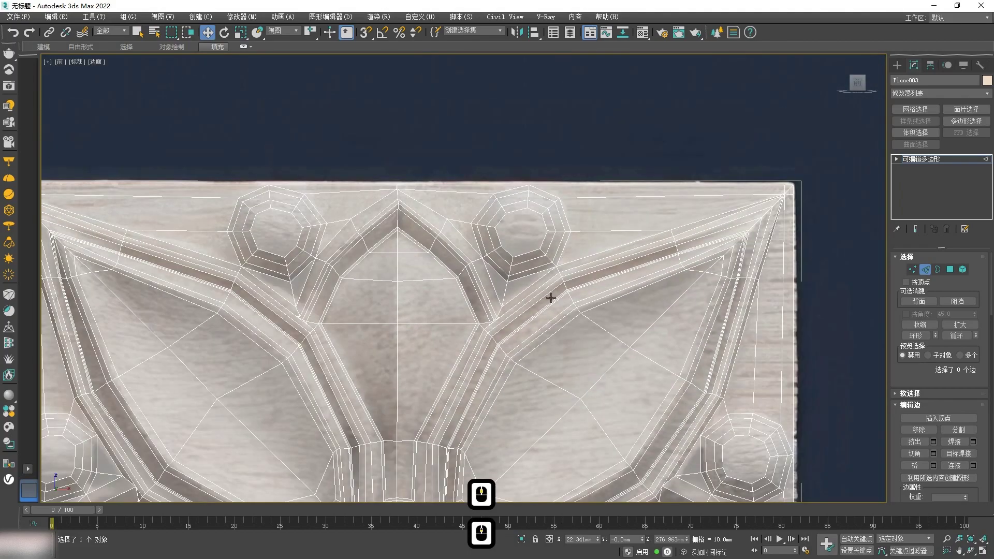
scroll(553, 290, down, 4)
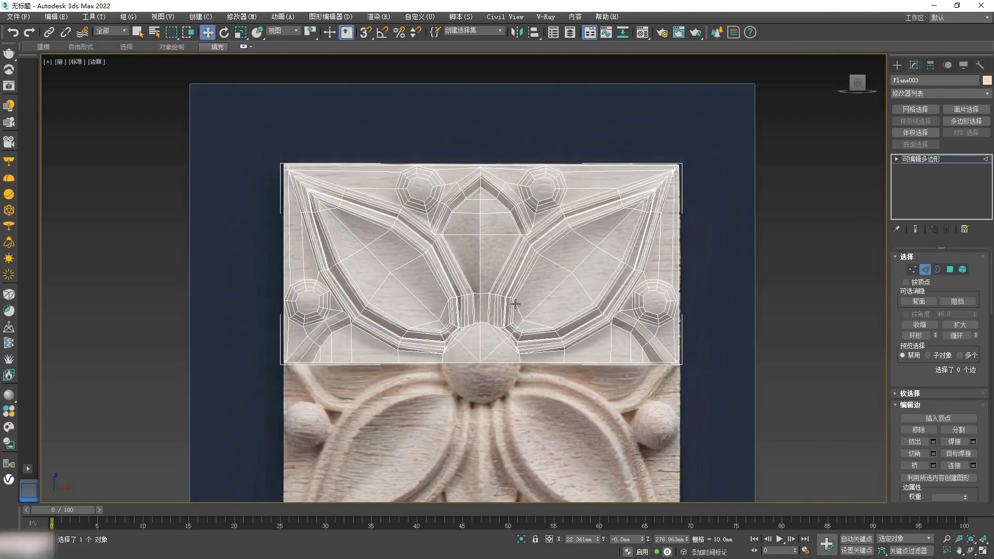
scroll(517, 307, up, 2)
key(alt+x)
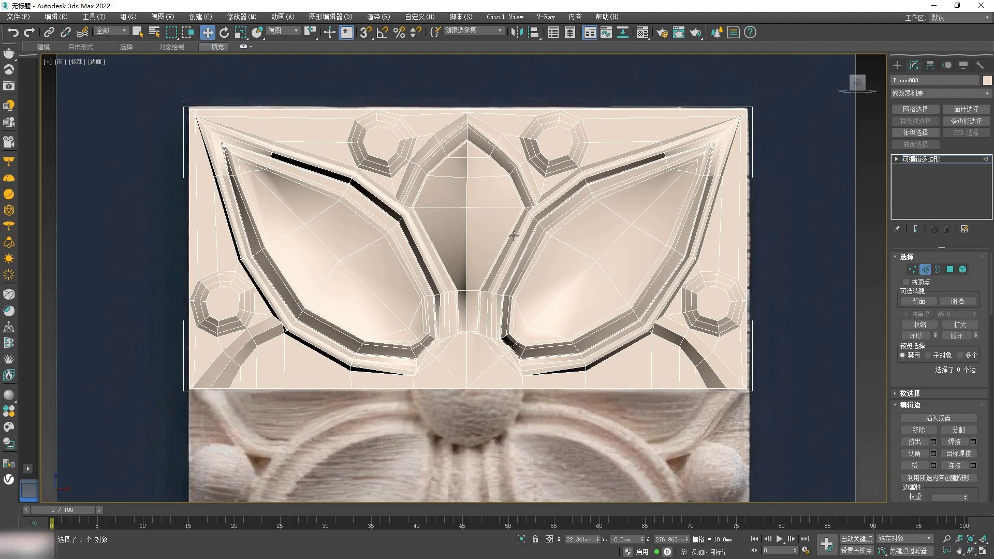
key(alt+x)
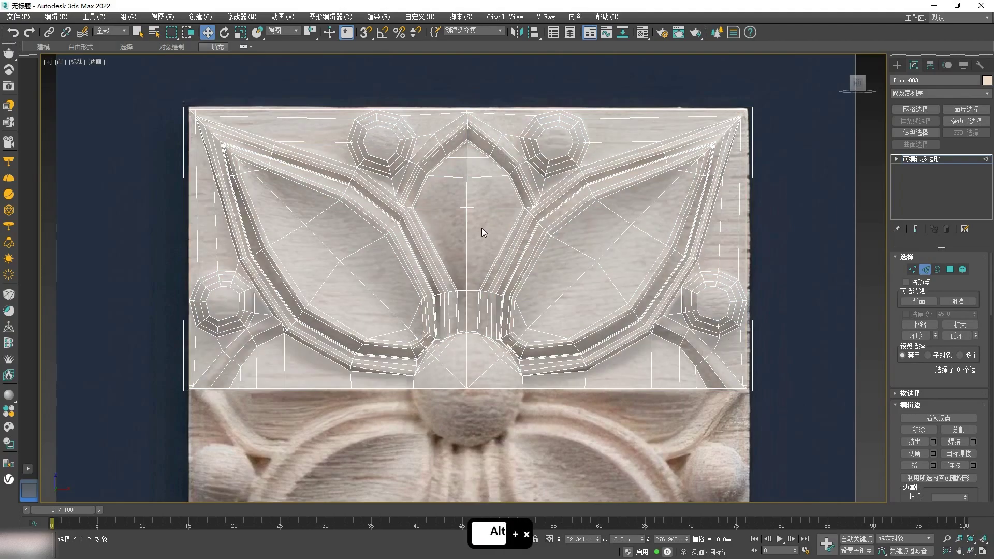
Step: Leave sub-object editing, mirror a copy of the finished half vertically, and move it down over the reference's lower half
scroll(481, 228, down, 2)
scroll(464, 303, up, 2)
scroll(464, 304, down, 2)
key(1)
key(1)
click(517, 32)
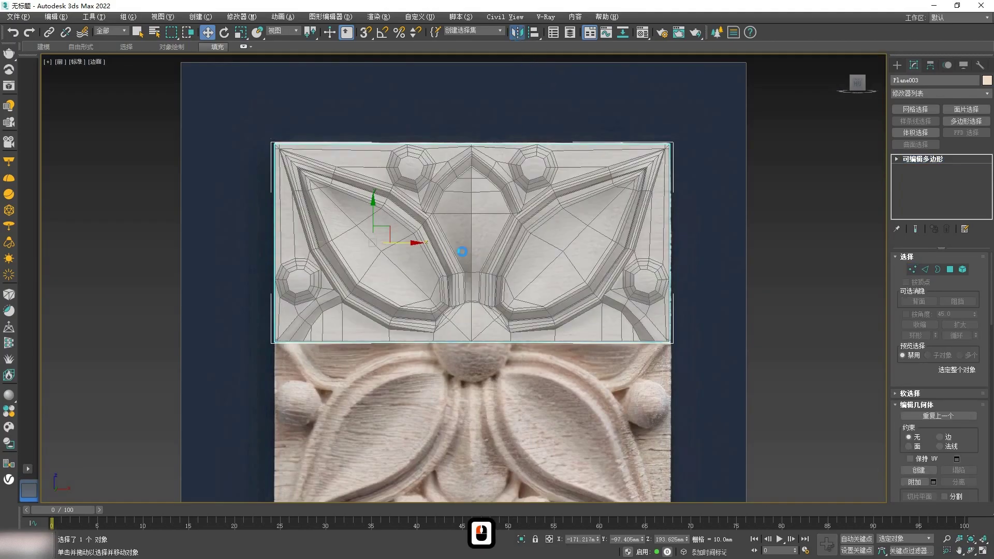
click(477, 243)
click(472, 365)
drag(361, 202, 361, 401)
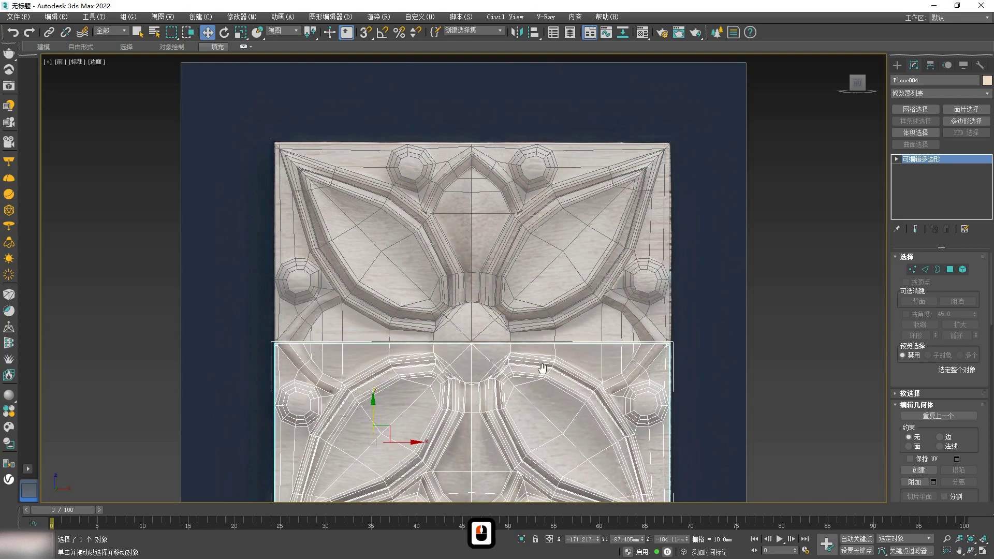
Step: Attach the upper half to the mirrored lower half and enter vertex editing on the combined mesh
middle_drag(543, 372, 550, 286)
click(549, 220)
key(1)
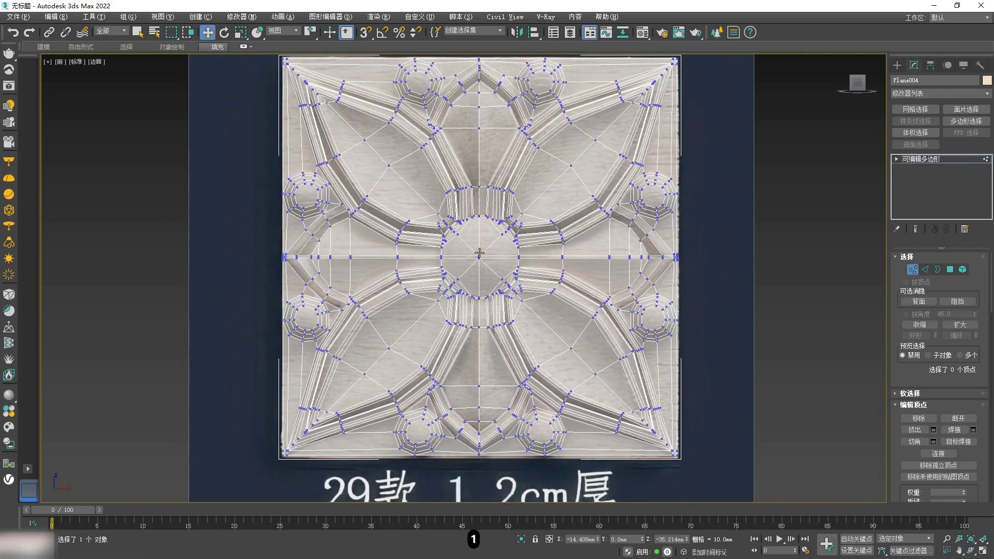
Step: Target-weld the upper seam vertices onto the lower ones along the left border and left pointed band
scroll(322, 274, up, 8)
scroll(212, 234, up, 3)
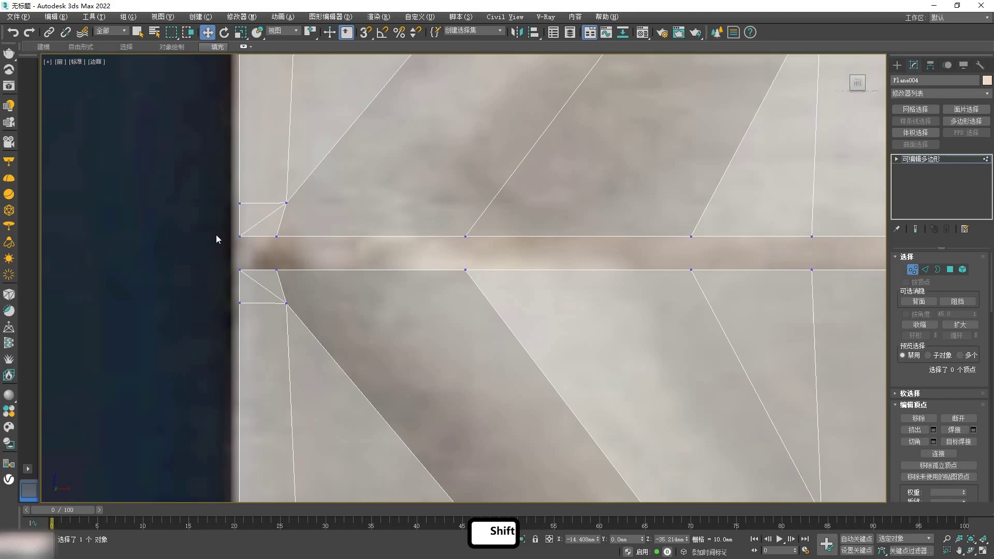
key(ctrl+shift+w)
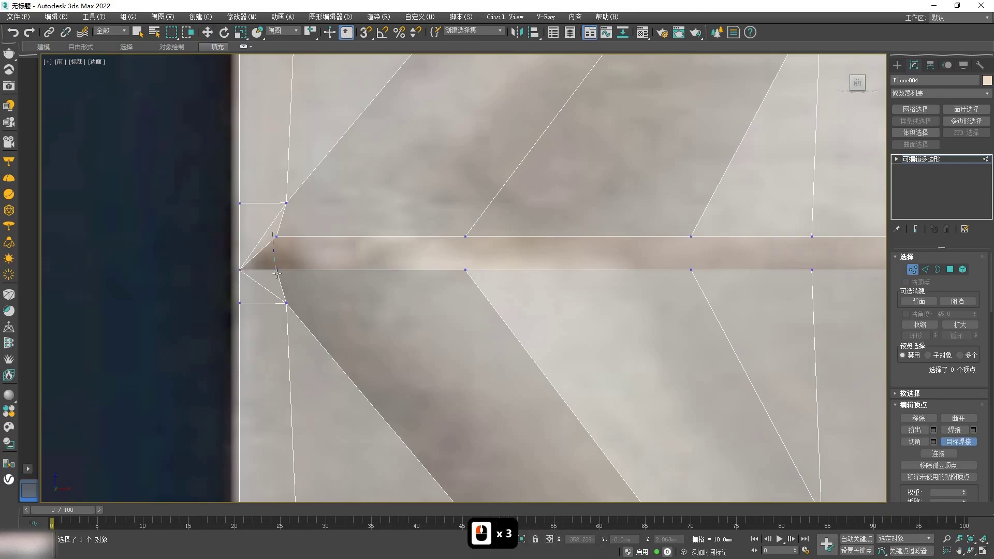
click(276, 273)
click(465, 236)
click(466, 271)
click(691, 268)
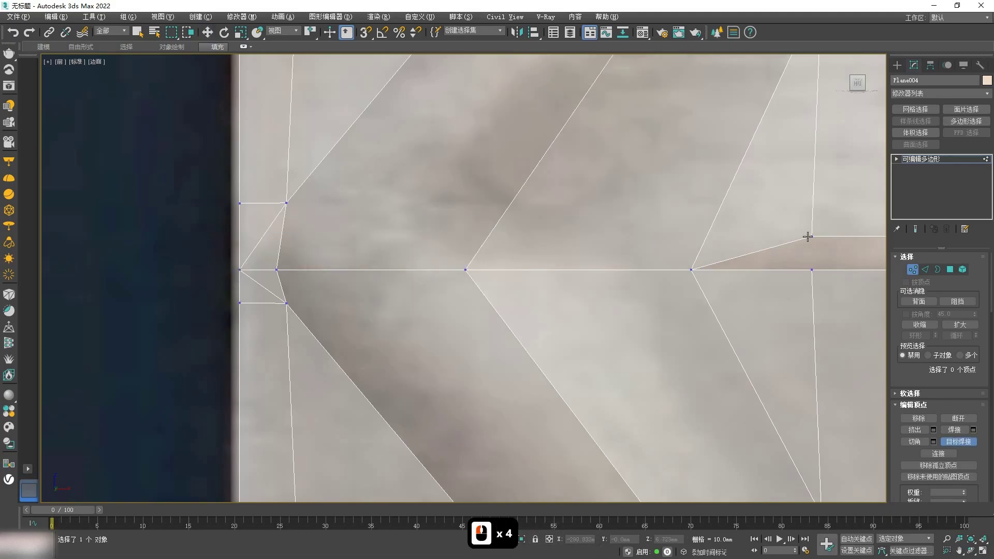
click(813, 269)
Step: Target-weld the seam vertex pairs along the left panel up to the edge of the central disc
scroll(814, 269, down, 2)
middle_drag(721, 271, 96, 271)
click(319, 246)
click(319, 270)
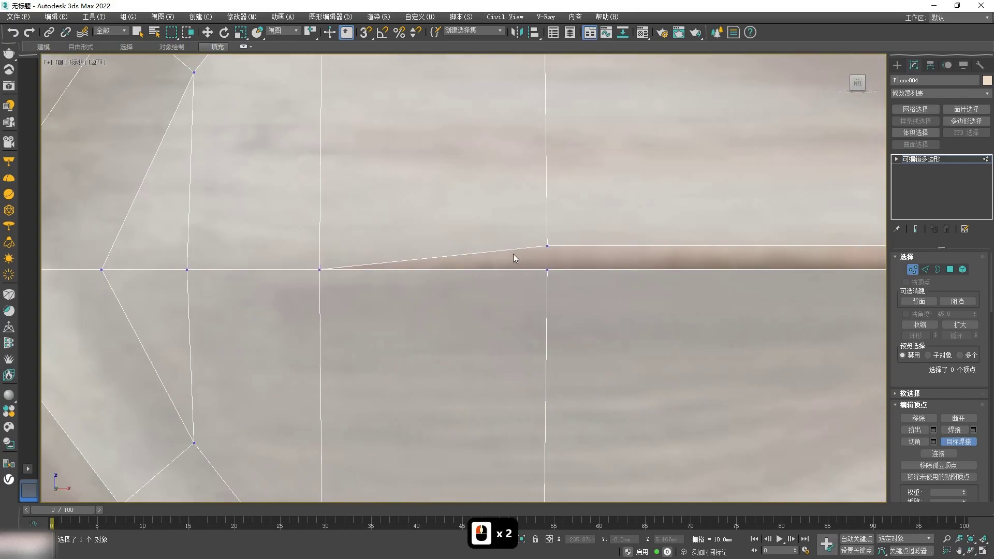
click(547, 269)
scroll(548, 271, down, 3)
middle_drag(736, 280, 377, 278)
scroll(377, 272, up, 2)
click(378, 253)
click(378, 268)
Step: Target-weld the seam vertices at the disc's center, its right rim and the start of the right panel
scroll(466, 285, down, 4)
middle_drag(538, 287, 386, 284)
scroll(380, 279, up, 3)
click(585, 276)
click(584, 287)
middle_drag(493, 291, 211, 297)
click(448, 274)
click(448, 286)
click(403, 274)
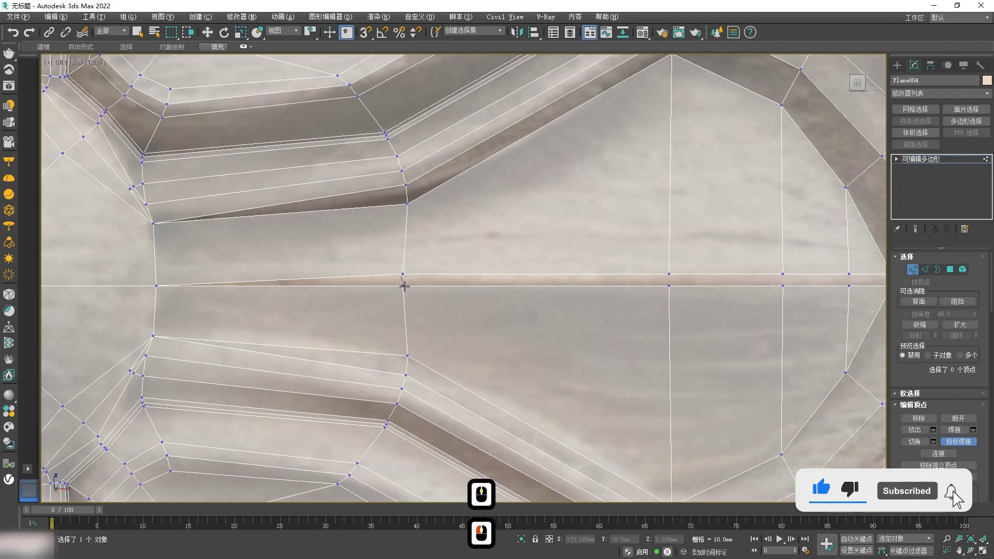
click(404, 286)
Step: Target-weld the remaining seam vertex pairs across the right panel and pointed band out to the right border
scroll(405, 286, down, 2)
click(524, 274)
click(524, 285)
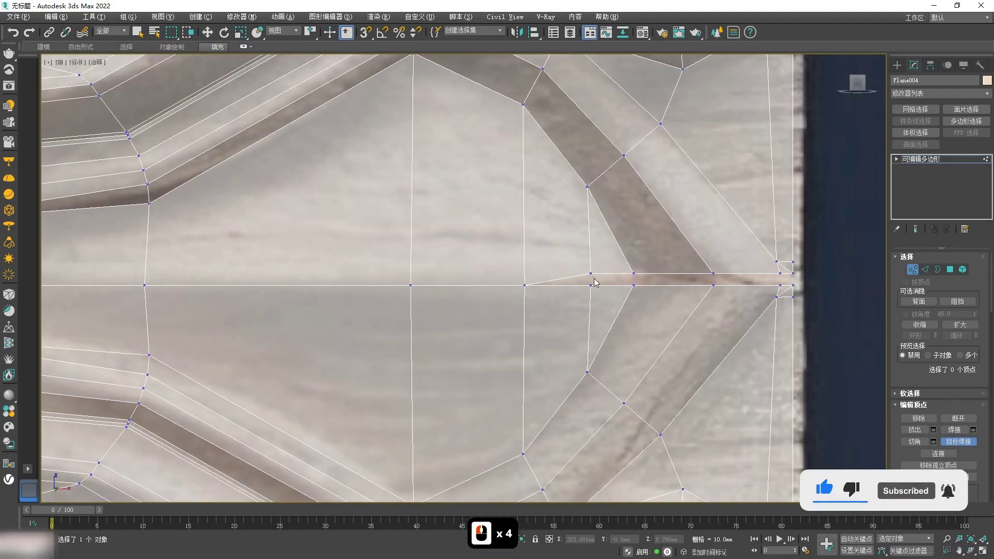
click(590, 274)
click(590, 286)
click(633, 275)
click(634, 286)
click(712, 274)
click(713, 286)
scroll(713, 292, up, 2)
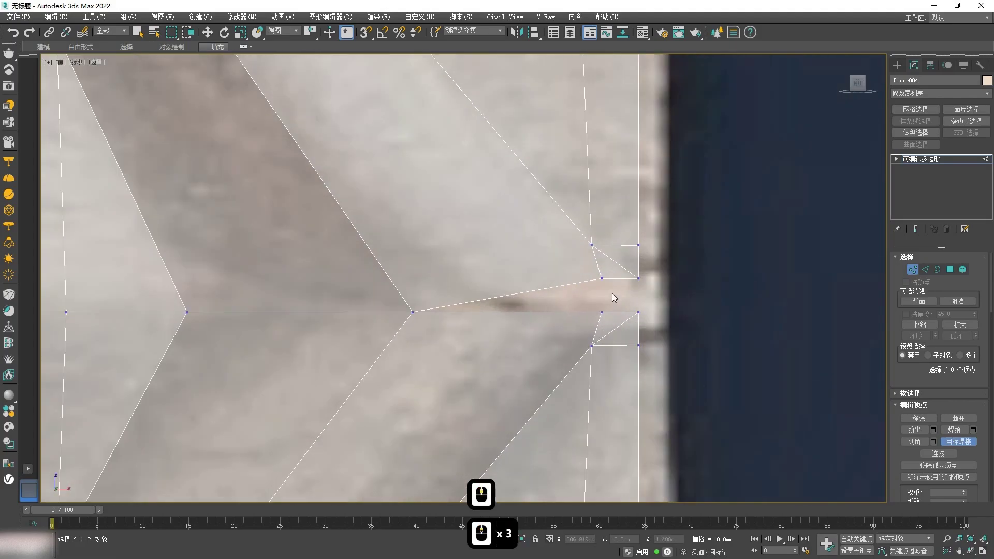
scroll(664, 328, down, 8)
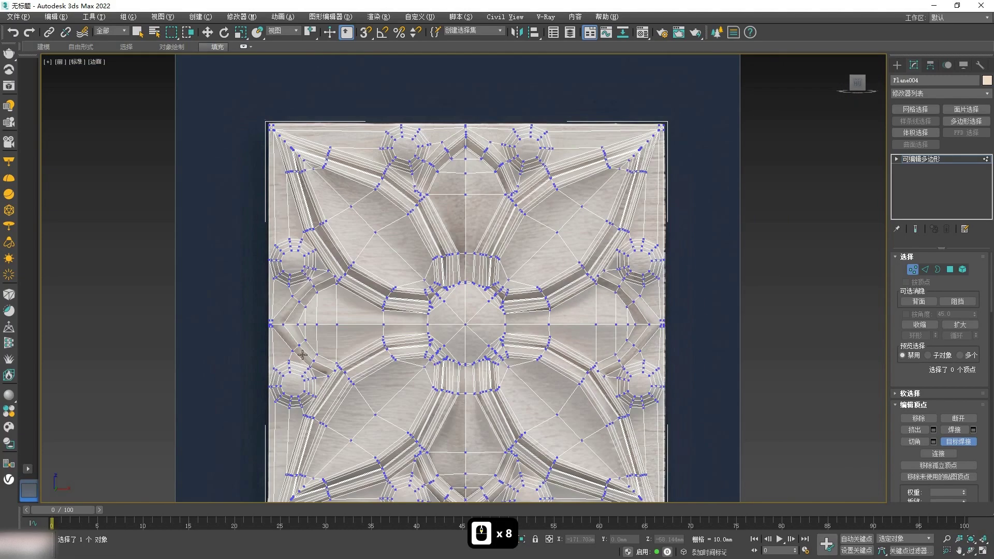
Step: Leave target welding and shift the left pointed band's seam vertices outward to sharpen its tip
scroll(311, 344, up, 4)
scroll(181, 307, up, 2)
right_click(200, 238)
drag(231, 226, 213, 226)
middle_drag(289, 229, 243, 280)
scroll(310, 279, down, 1)
middle_drag(403, 277, 334, 256)
click(185, 255)
drag(232, 254, 228, 254)
Step: Shift the right pointed band's two seam vertices outward to match the reference tip
scroll(230, 256, down, 3)
middle_drag(685, 277, 502, 283)
scroll(502, 284, up, 3)
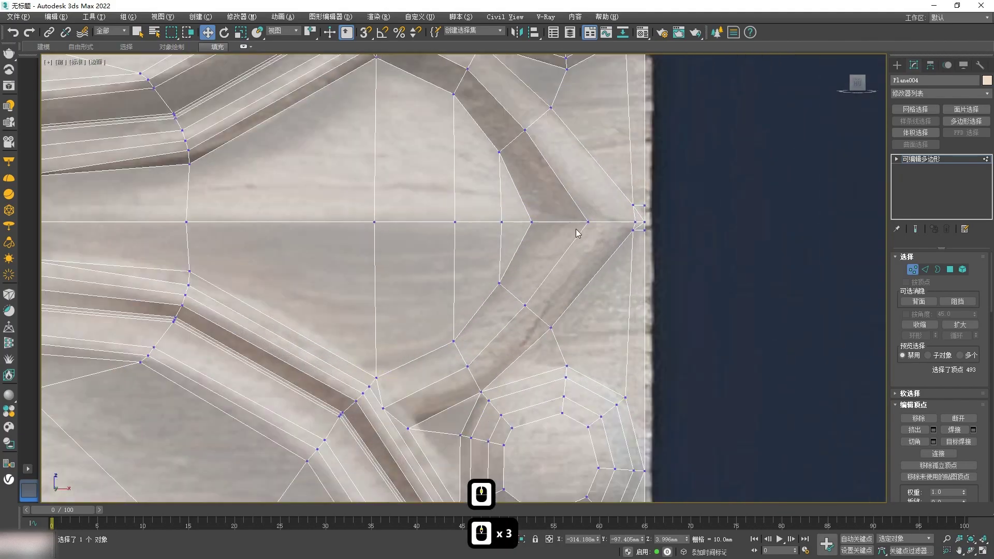
drag(588, 222, 611, 222)
drag(531, 222, 549, 222)
scroll(413, 315, down, 3)
Step: Select all faces of the left panel between the pointed band and the central disc
middle_drag(322, 326, 599, 319)
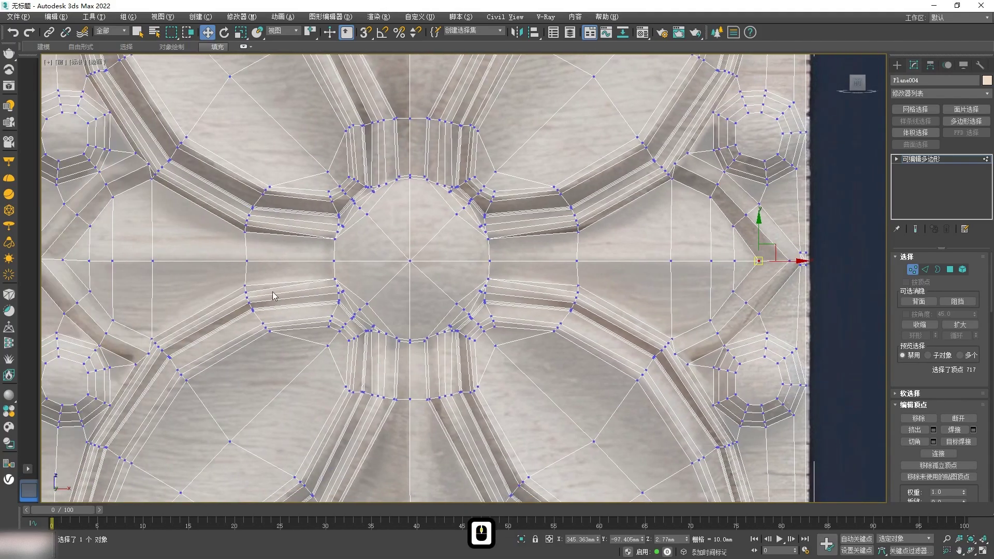
key(4)
click(85, 252)
ctrl+click(98, 253)
ctrl+click(124, 279)
ctrl+click(98, 275)
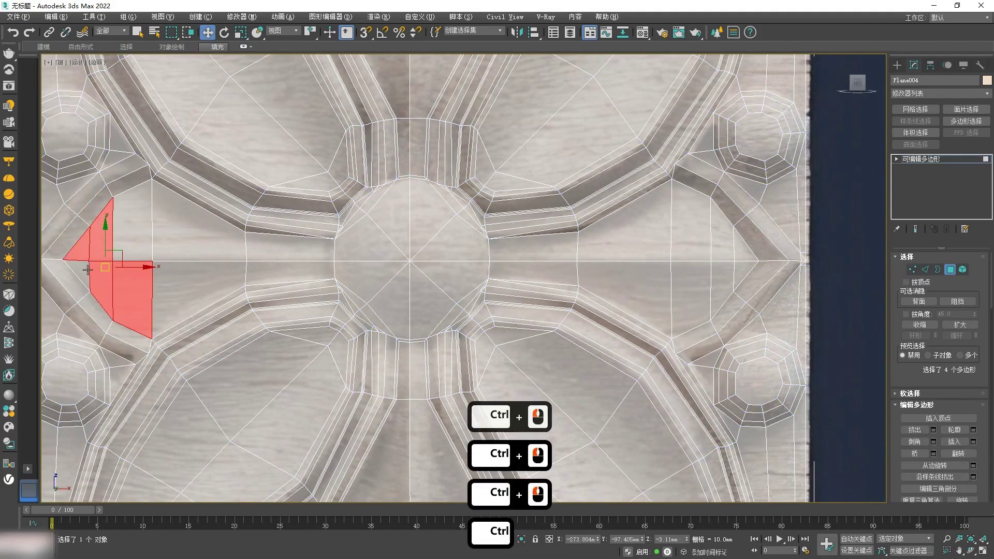
ctrl+click(85, 271)
ctrl+click(129, 249)
ctrl+click(165, 276)
ctrl+click(174, 254)
ctrl+click(261, 252)
ctrl+click(290, 270)
middle_drag(530, 273, 357, 264)
Step: Add all faces of the right panel between the central disc and its pointed band to the selection
ctrl+click(360, 259)
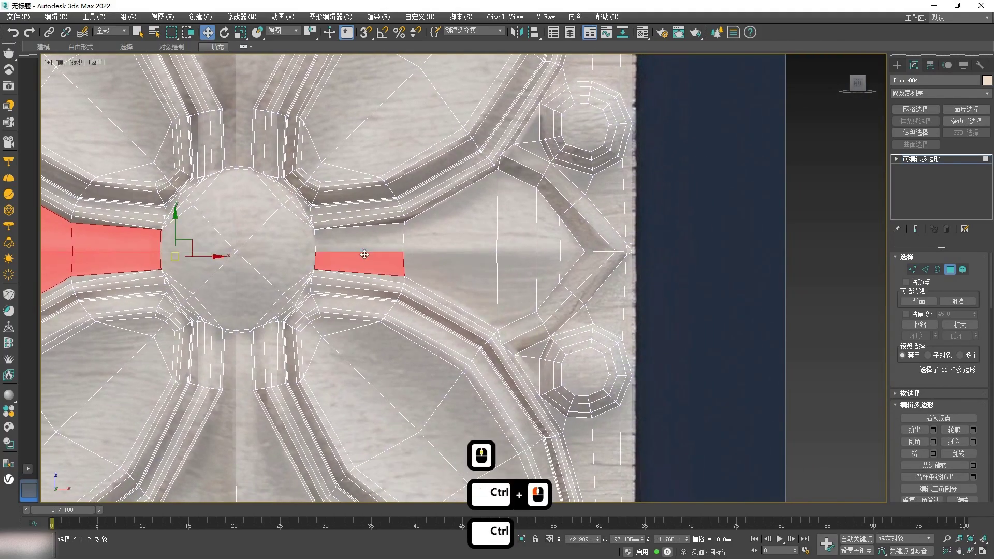
ctrl+click(362, 245)
ctrl+click(451, 241)
ctrl+click(473, 260)
ctrl+click(515, 245)
ctrl+click(516, 260)
ctrl+click(547, 245)
ctrl+click(549, 260)
ctrl+click(567, 245)
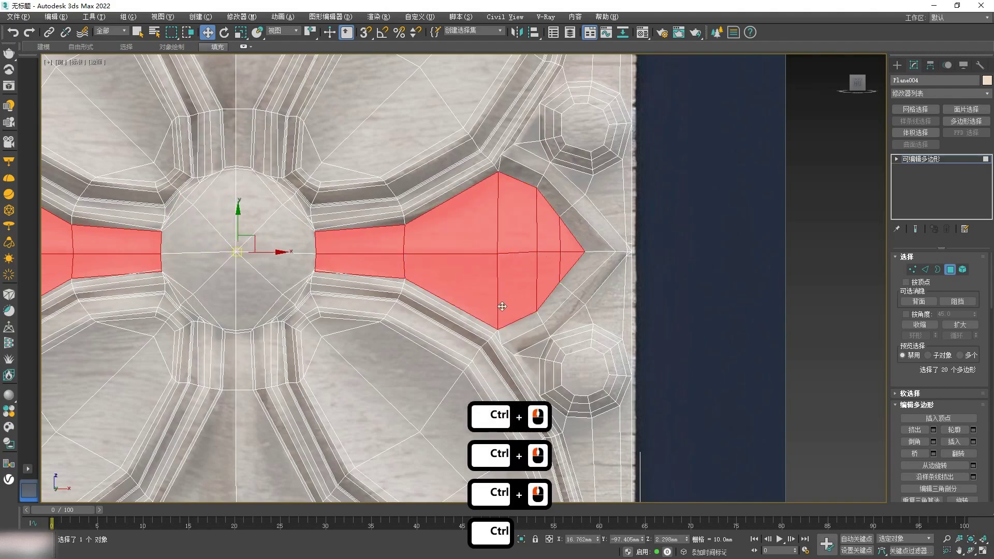
Step: Undo the shift of the selected faces and add the right panel's outer faces back to the selection
drag(239, 235, 238, 233)
scroll(239, 233, up, 2)
key(ctrl+z)
key(ctrl+z)
key(ctrl+z)
key(ctrl+z)
key(ctrl+z)
key(ctrl+z)
key(ctrl+z)
key(ctrl+z)
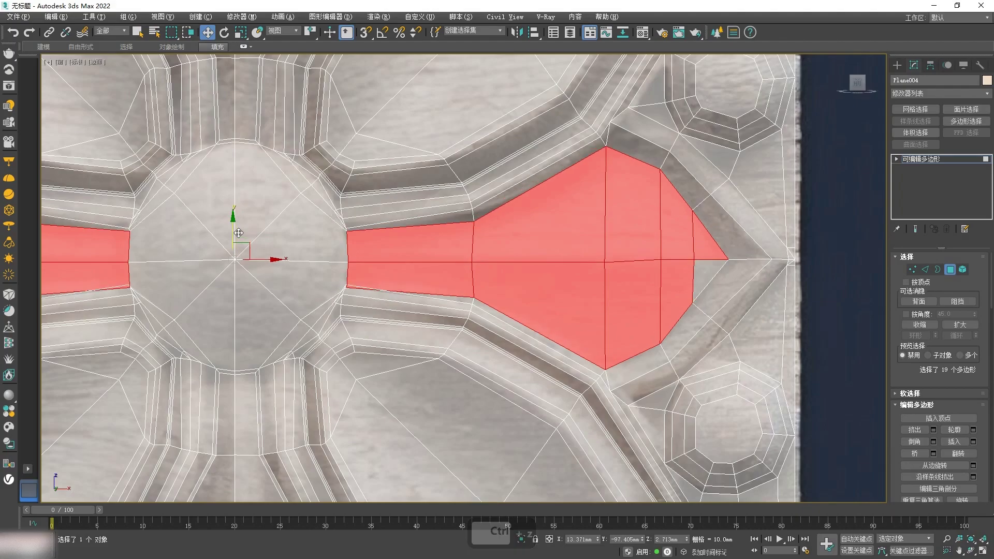
ctrl+click(591, 289)
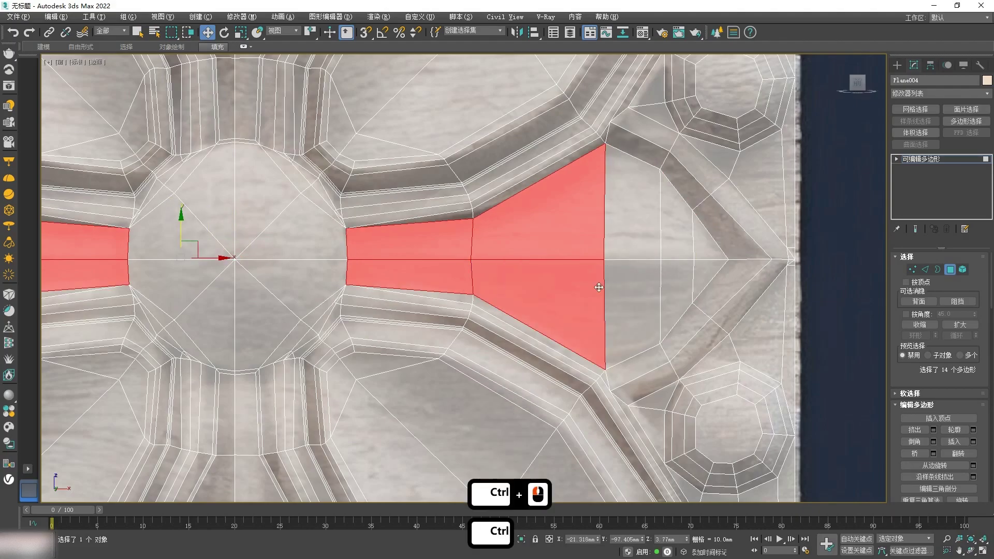
ctrl+click(625, 286)
ctrl+click(623, 241)
ctrl+click(675, 239)
ctrl+click(679, 275)
ctrl+click(705, 252)
ctrl+click(704, 271)
Step: Inset the selected faces of both side panels slightly to add a narrow border around each
scroll(252, 301, down, 2)
middle_drag(251, 300, 410, 262)
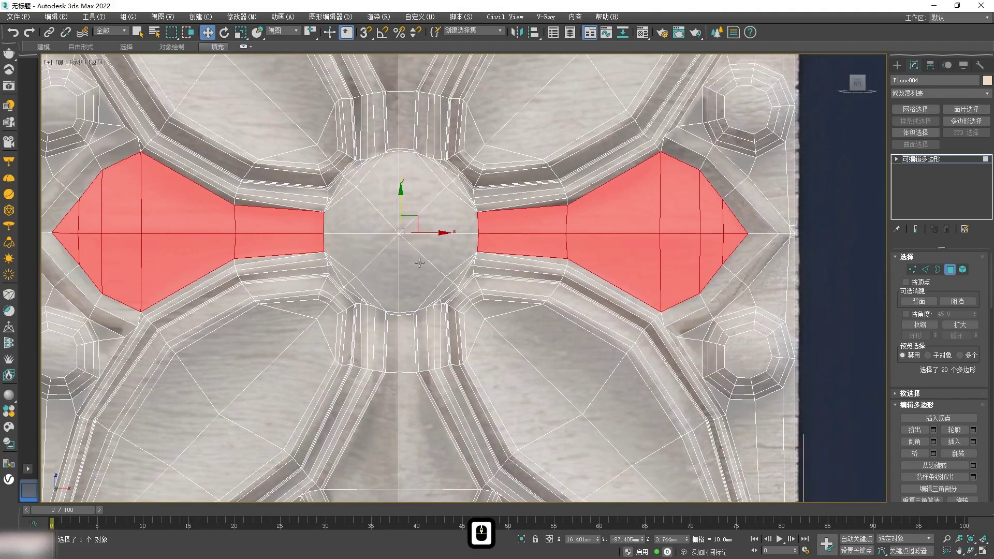
drag(654, 180, 653, 184)
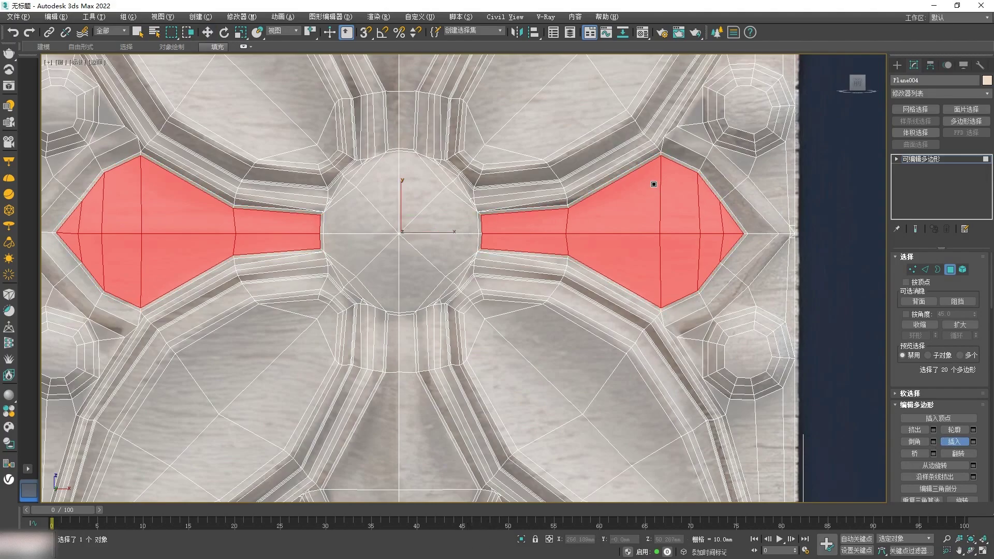
Step: Select the horizontal center-line edges inside both inset side panels and raise them toward the front into a ridge
key(1)
key(2)
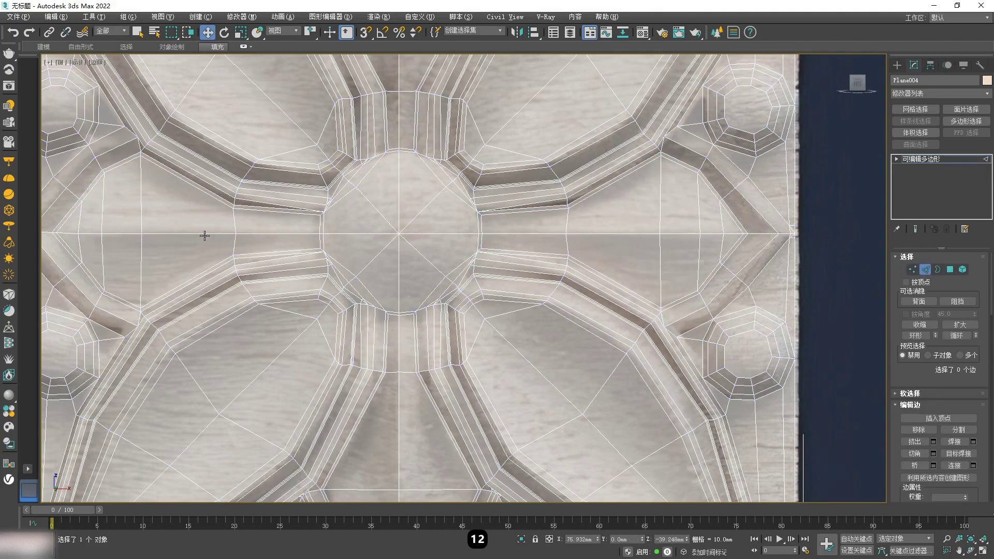
click(208, 235)
ctrl+click(127, 236)
ctrl+click(89, 237)
ctrl+click(692, 233)
ctrl+click(711, 233)
alt+middle_drag(614, 289, 613, 281)
mouse_move(615, 206)
alt+middle_down()
mouse_move(616, 191)
mouse_move(617, 224)
mouse_move(617, 201)
alt+middle_up()
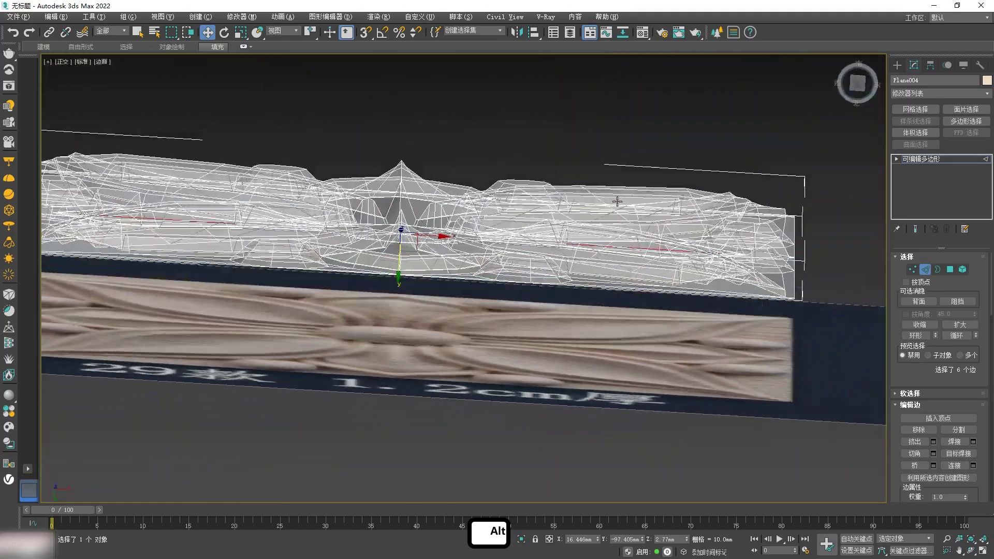
alt+middle_drag(518, 261, 517, 251)
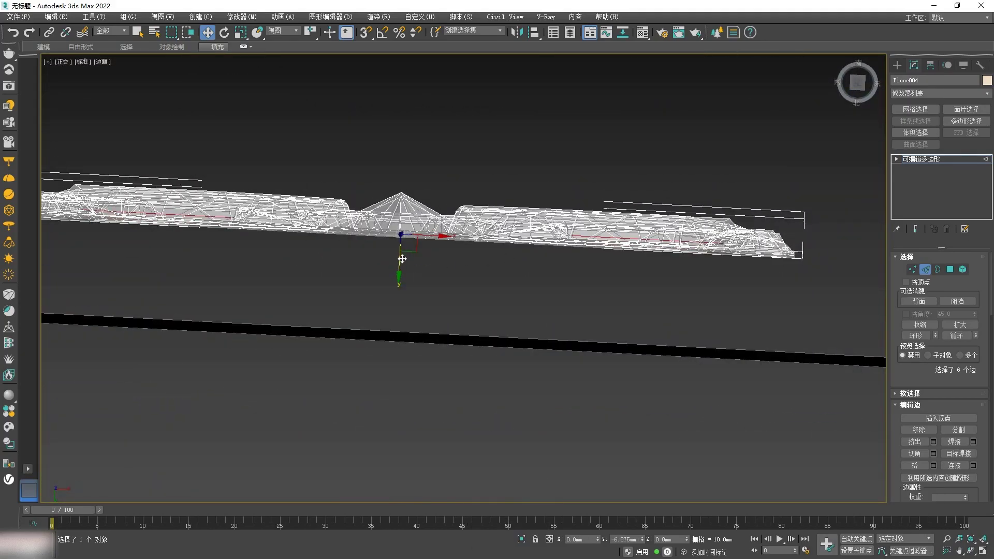
Step: Lower the protruding center-line vertices of the upper and lower panels, and return to the front view
drag(374, 155, 417, 203)
click(400, 169)
key(1)
drag(391, 172, 415, 200)
drag(399, 239, 401, 250)
key(f)
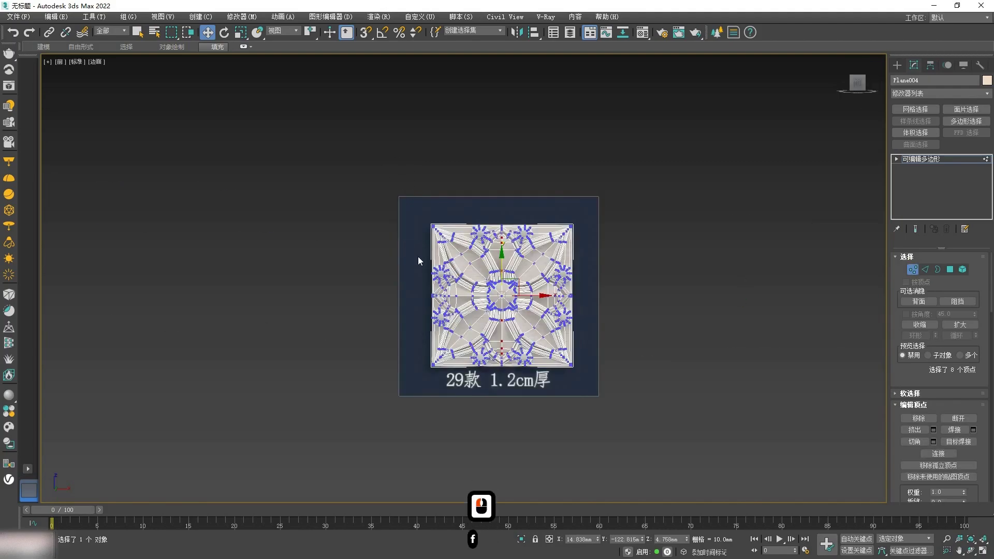
Step: Chamfer the outer edge loops of the left and right pointed bands
scroll(401, 259, up, 4)
middle_drag(399, 259, 371, 229)
click(293, 225)
key(2)
double_click(257, 201)
middle_drag(611, 213, 522, 208)
ctrl+double_click(585, 199)
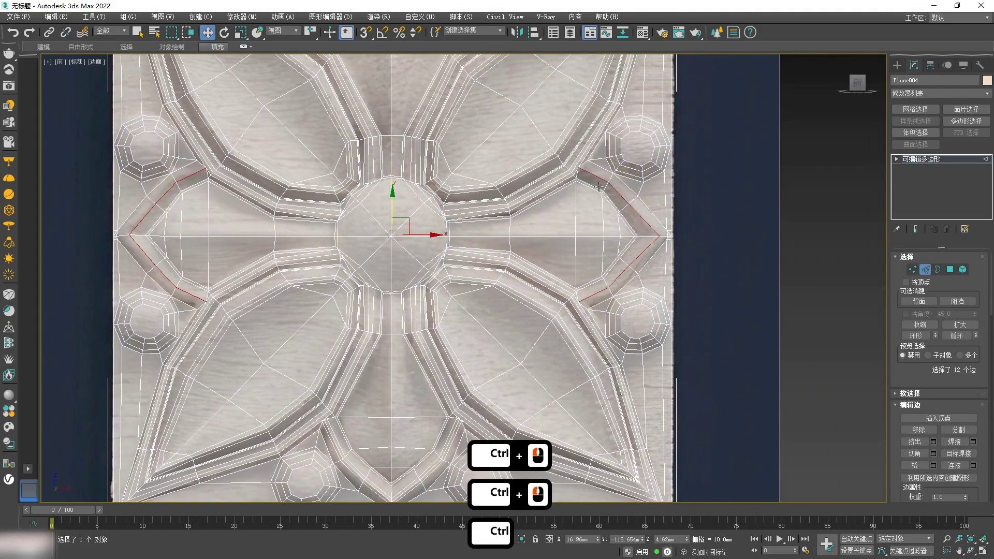
click(917, 454)
click(468, 387)
Step: Examine the vertices, edges and faces where the central disc's rim meets the surrounding petal frames
click(420, 365)
scroll(418, 364, down, 1)
scroll(407, 266, up, 2)
scroll(407, 266, up, 2)
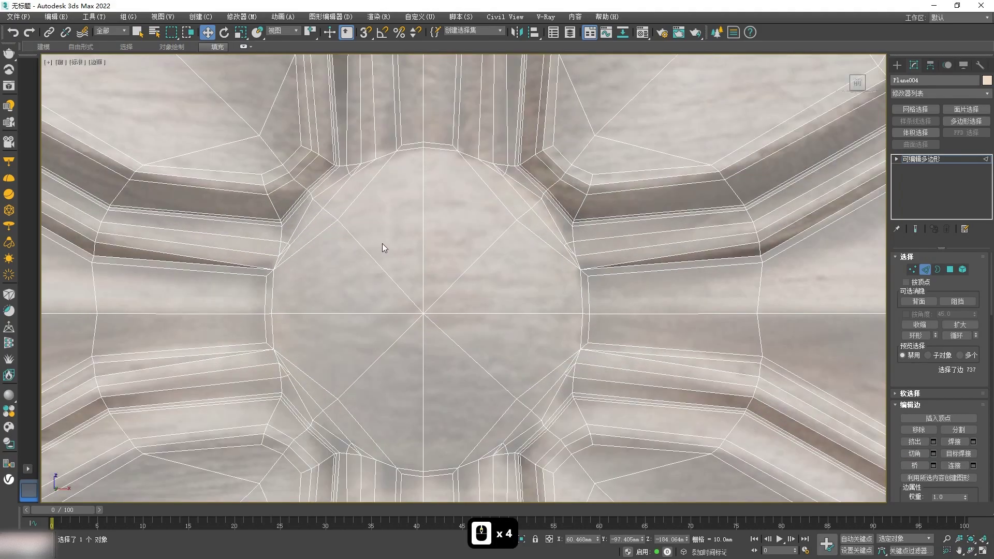
key(1)
scroll(335, 241, up, 1)
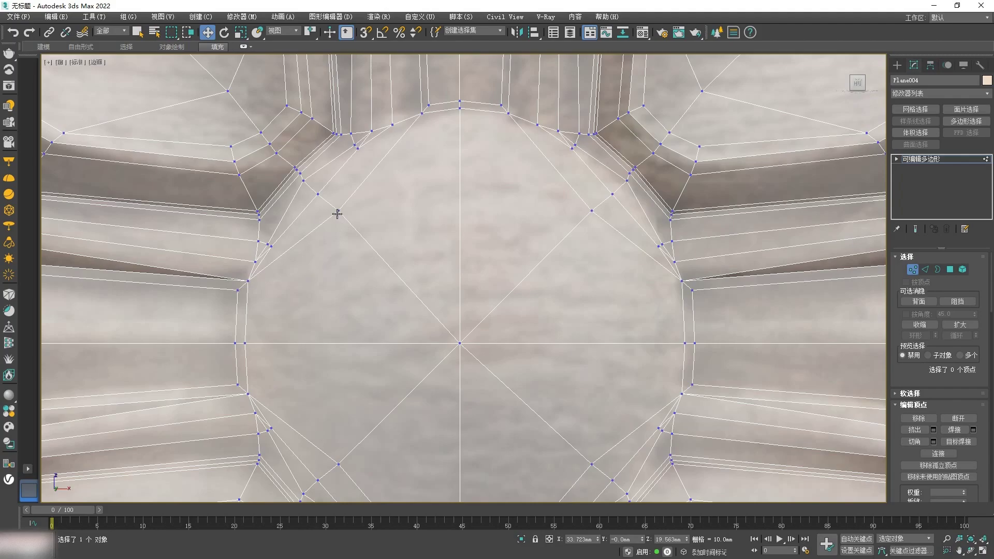
scroll(356, 147, up, 4)
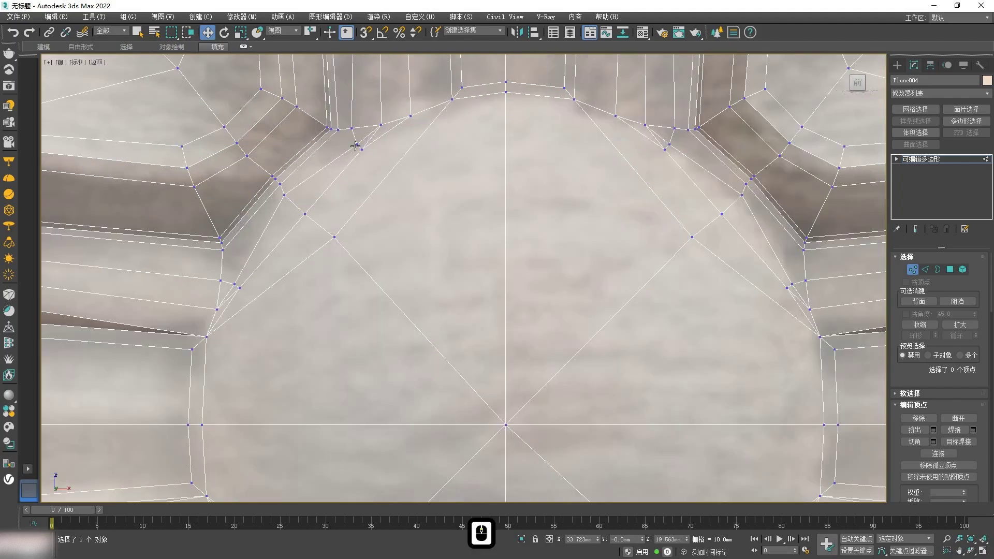
scroll(381, 146, down, 6)
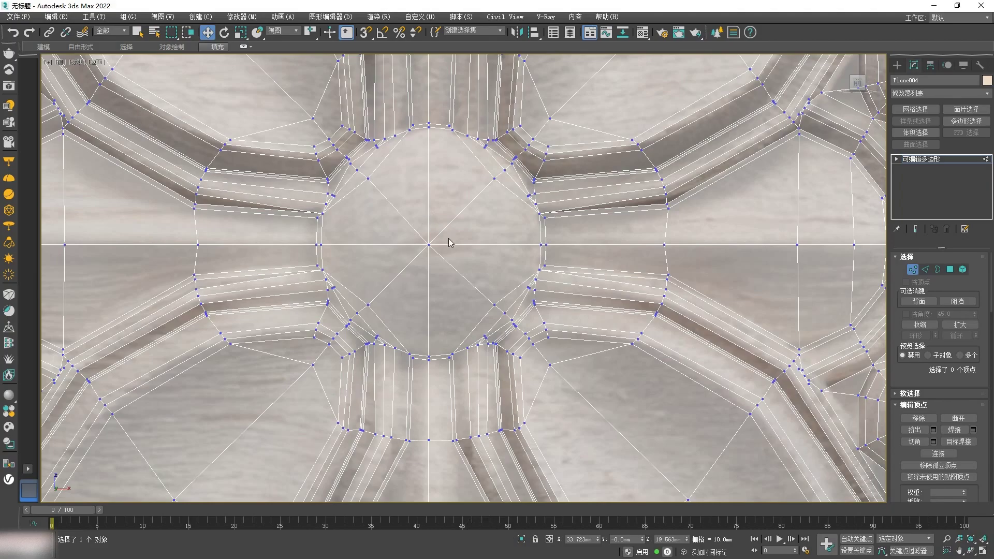
scroll(435, 171, up, 2)
scroll(309, 194, down, 2)
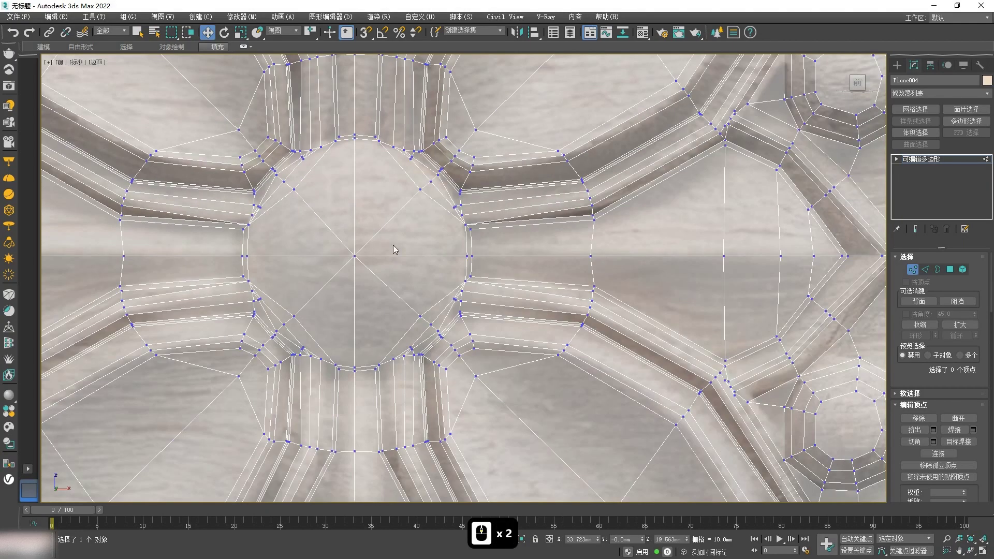
scroll(365, 266, up, 1)
scroll(364, 265, down, 1)
scroll(292, 220, up, 2)
middle_drag(235, 205, 279, 269)
scroll(256, 276, up, 3)
scroll(256, 276, down, 5)
click(949, 270)
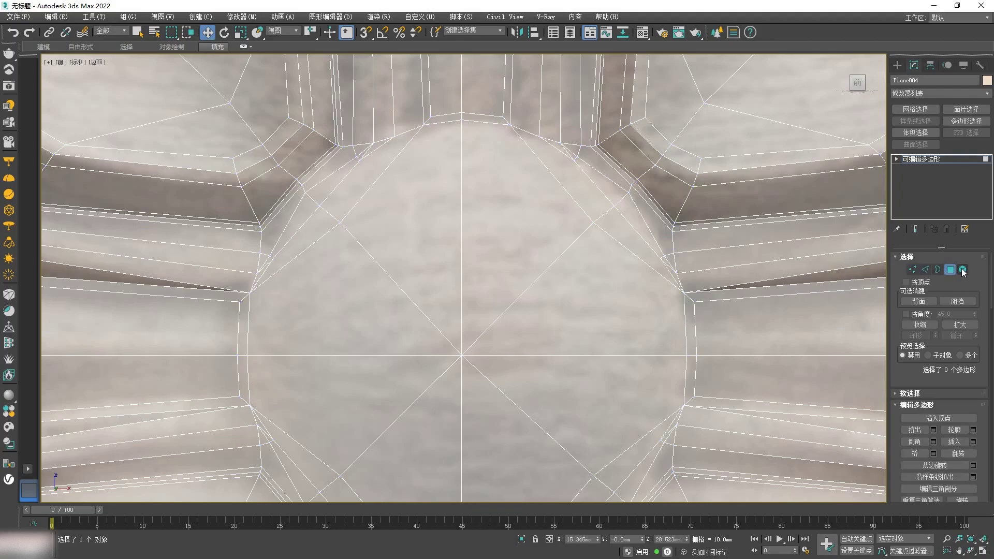
click(961, 271)
click(484, 265)
click(951, 272)
click(449, 360)
scroll(477, 353, down, 2)
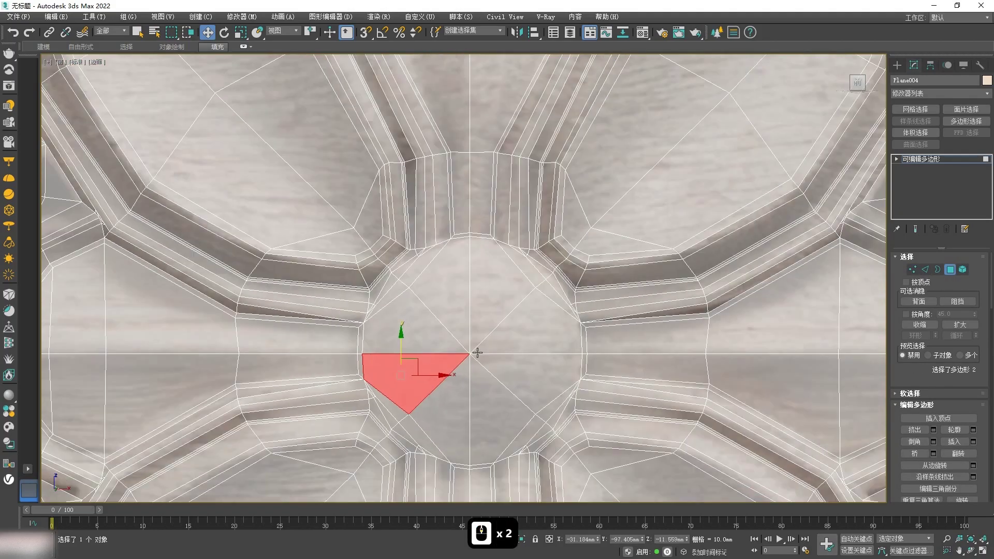
middle_drag(471, 359, 452, 305)
scroll(447, 269, up, 2)
key(1)
scroll(449, 239, down, 1)
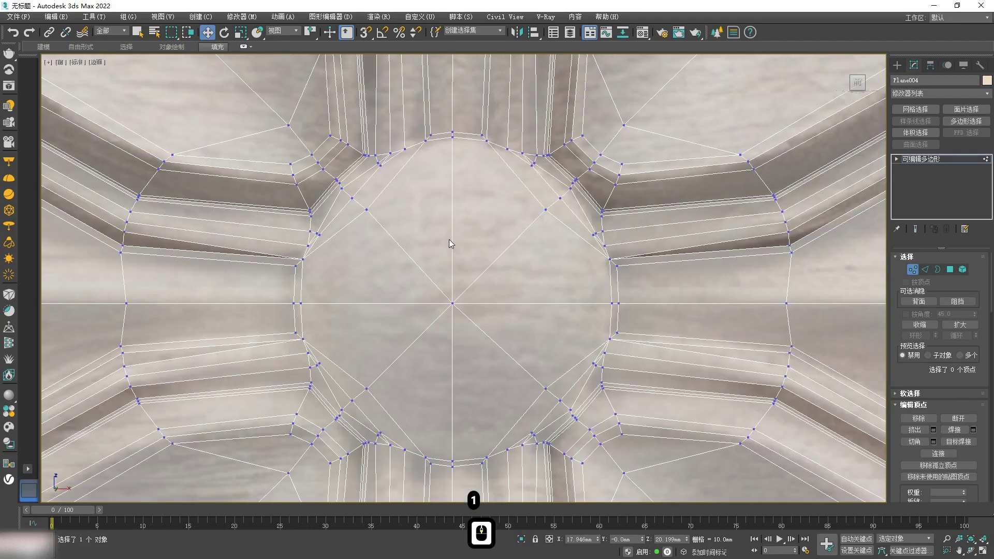
scroll(449, 239, down, 1)
scroll(381, 242, up, 4)
scroll(343, 331, down, 3)
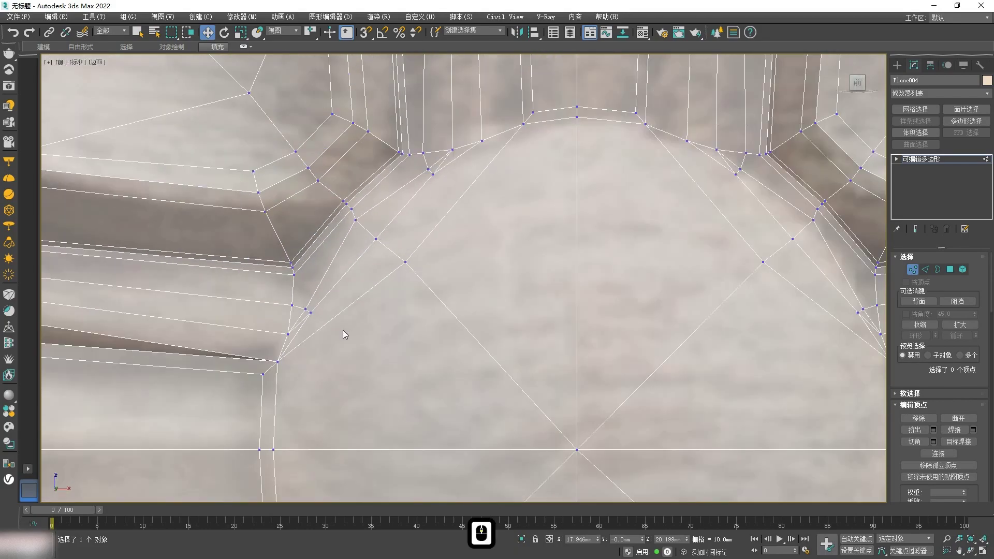
scroll(343, 267, up, 3)
scroll(373, 288, down, 2)
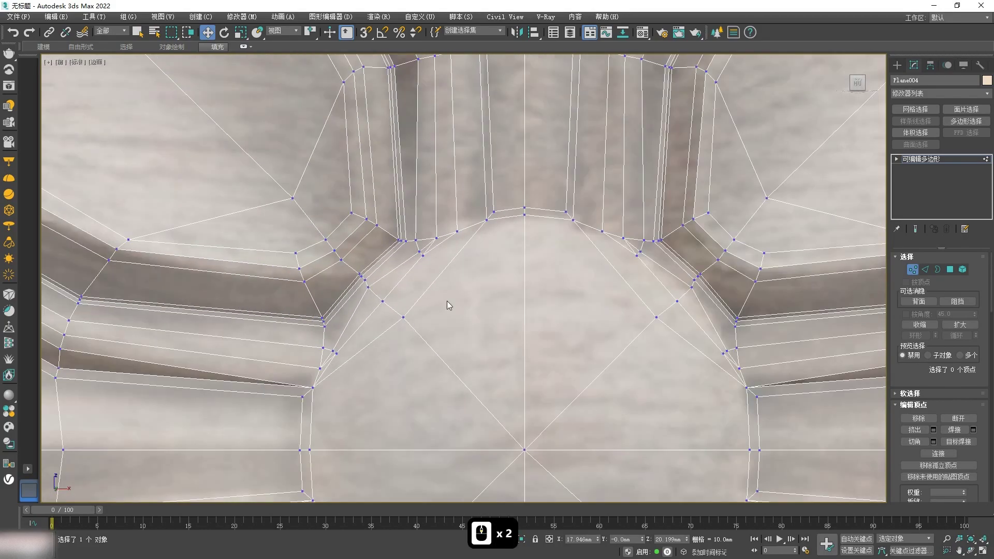
Step: Remove the diagonal inner vertices of the central disc so that its diagonal edges disappear
scroll(382, 294, up, 2)
click(383, 307)
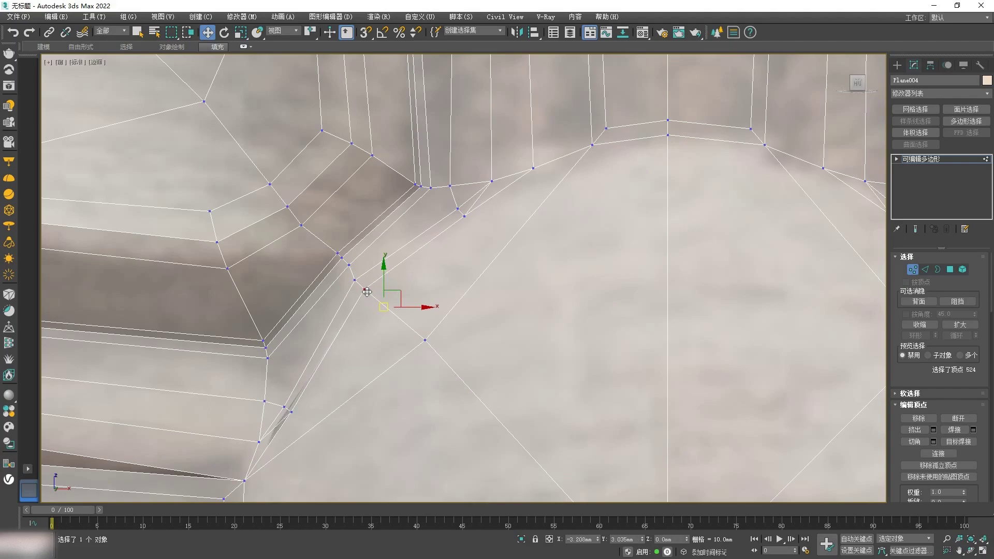
scroll(366, 292, down, 3)
scroll(406, 334, up, 2)
click(369, 314)
middle_drag(585, 338, 555, 229)
ctrl+click(593, 205)
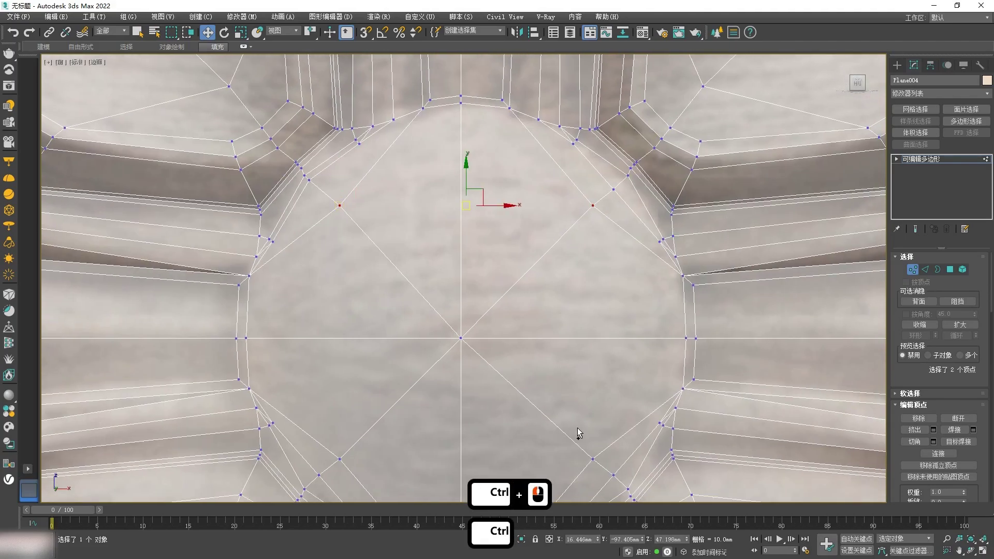
click(912, 420)
Step: Move the central disc's diagonal rim vertices slightly outward to round its outline
middle_drag(400, 342, 402, 308)
drag(620, 153, 628, 145)
drag(617, 441, 625, 451)
middle_drag(516, 380, 568, 232)
drag(373, 295, 367, 304)
click(951, 269)
click(492, 260)
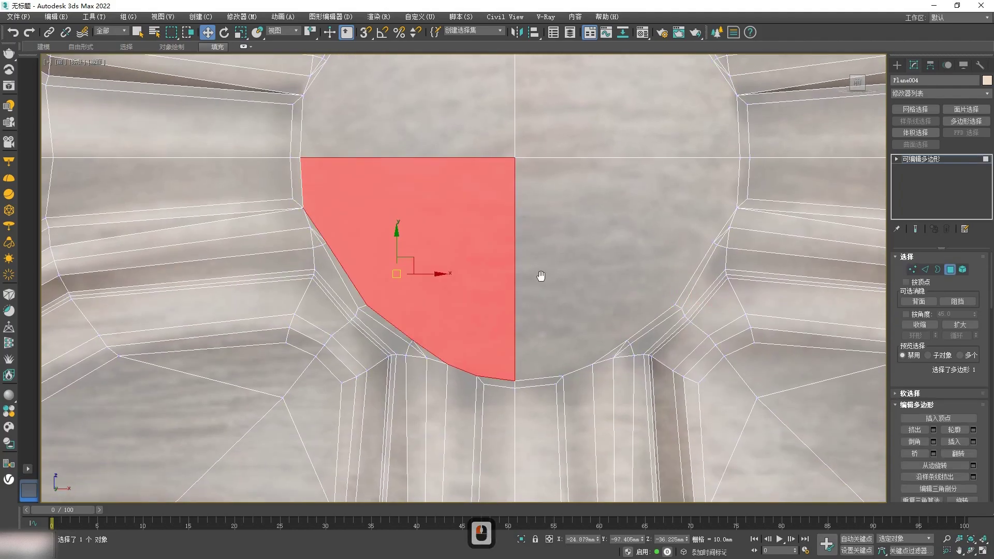
middle_drag(547, 265, 503, 327)
ctrl+click(441, 212)
ctrl+click(500, 194)
ctrl+click(533, 259)
click(953, 442)
drag(470, 216, 471, 226)
key(ctrl+z)
scroll(677, 164, up, 2)
click(641, 226)
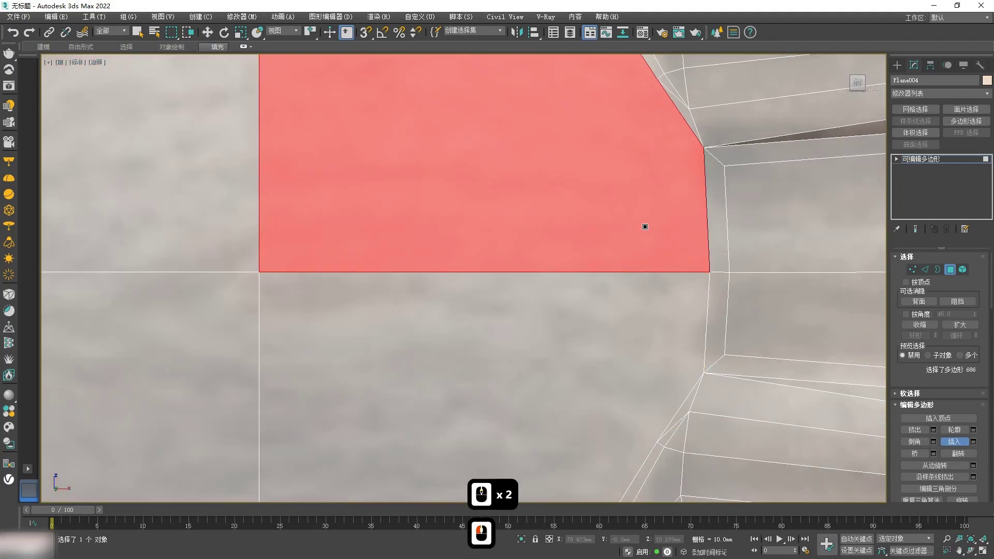
click(638, 316)
key(1)
scroll(707, 178, up, 7)
scroll(705, 138, down, 7)
scroll(514, 262, down, 3)
scroll(514, 262, up, 1)
Step: Select the four quadrant faces of the central disc and inset them to add a narrow rim ring
key(4)
click(380, 238)
ctrl+click(439, 239)
ctrl+click(441, 314)
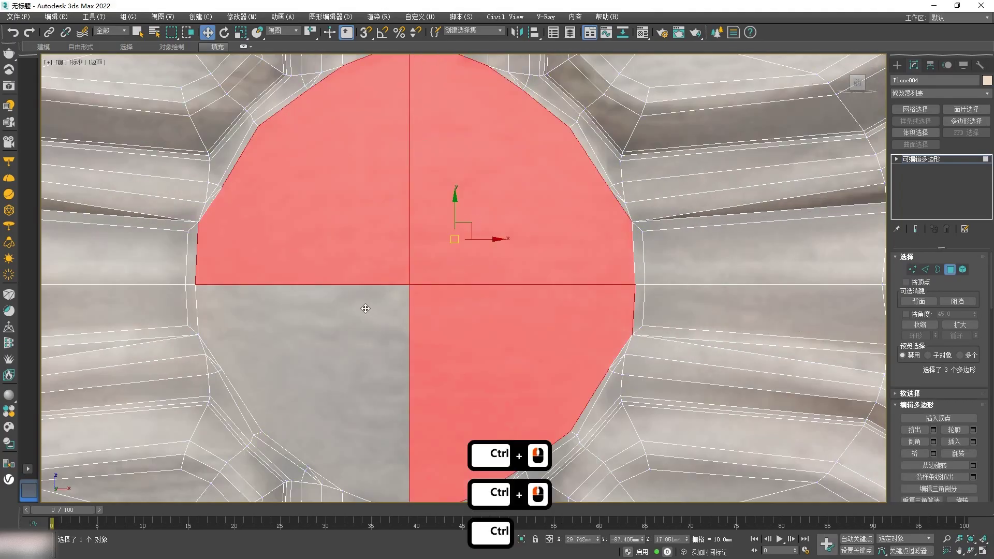
ctrl+click(364, 308)
click(954, 441)
drag(413, 292, 410, 303)
Step: Target-weld the overlapping inset vertices at the upper left and upper right of the disc rim
key(1)
scroll(222, 249, up, 3)
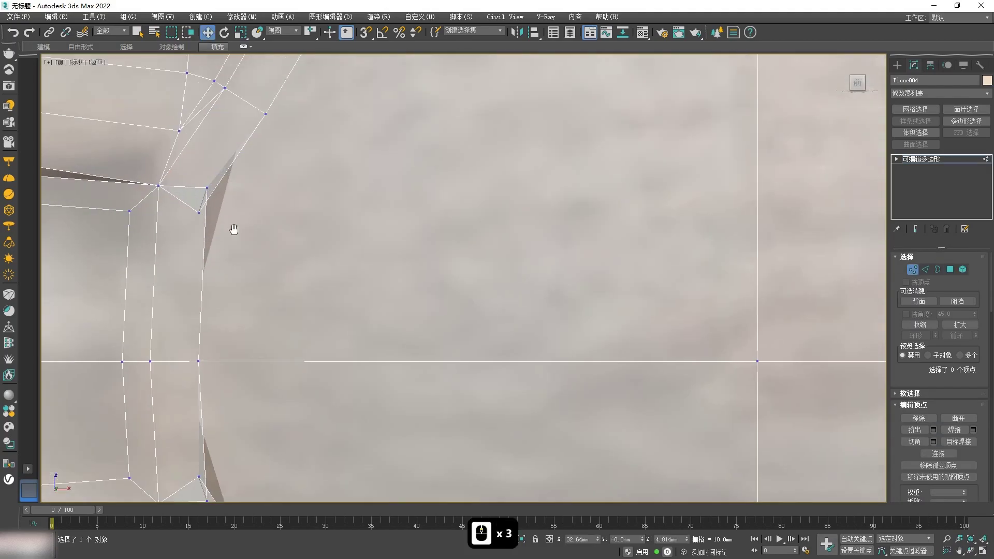
middle_drag(188, 196, 308, 302)
scroll(308, 301, up, 2)
key(ctrl+shift+w)
click(328, 296)
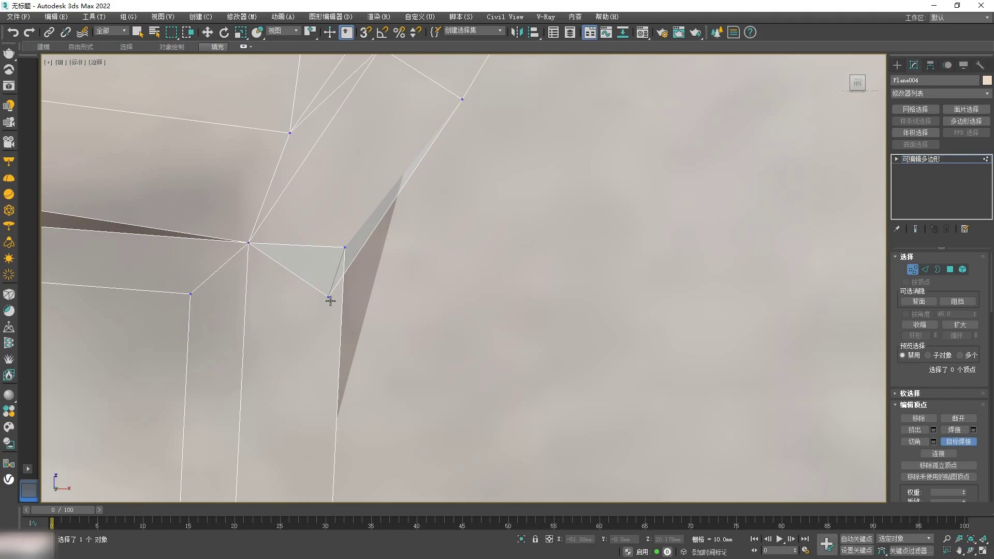
click(344, 247)
scroll(363, 259, down, 6)
scroll(710, 326, up, 3)
click(696, 268)
click(705, 287)
Step: Target-weld the overlapping inset vertices at the lower right and lower left of the disc rim
scroll(706, 287, down, 3)
middle_drag(678, 314, 665, 221)
scroll(695, 295, up, 3)
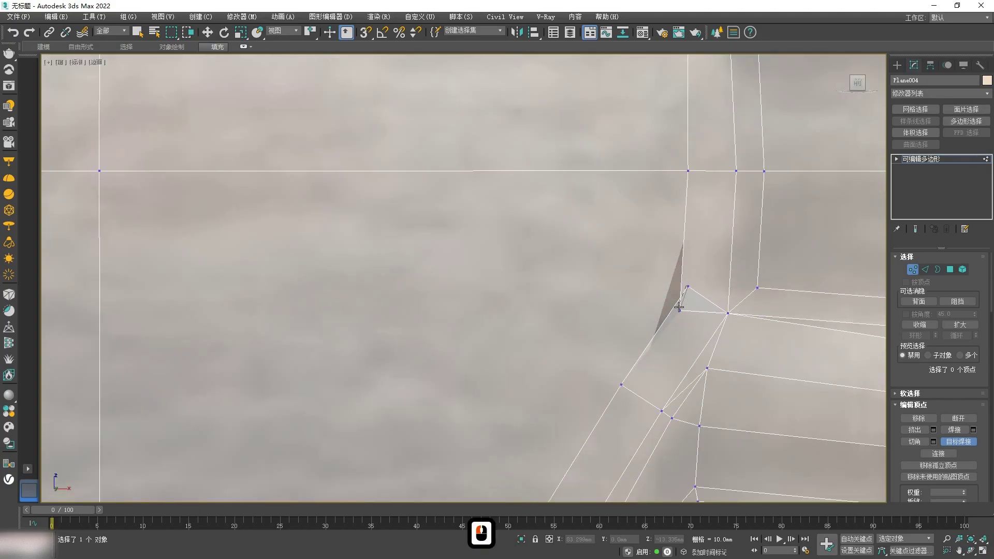
click(679, 309)
scroll(673, 305, down, 4)
middle_drag(406, 321, 437, 259)
scroll(437, 259, up, 1)
scroll(435, 257, up, 1)
middle_drag(362, 223, 378, 261)
scroll(379, 261, up, 2)
click(342, 213)
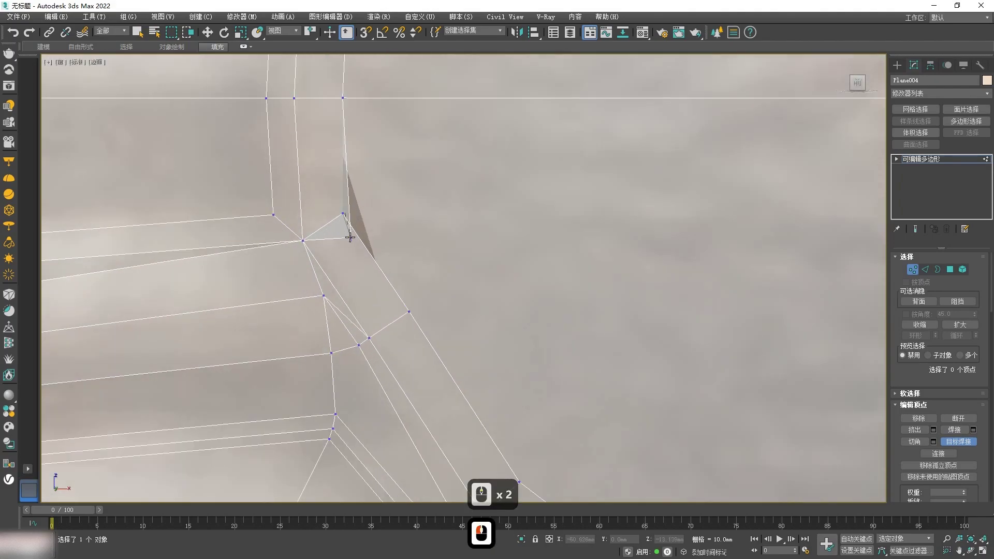
click(350, 236)
scroll(401, 250, down, 5)
Step: Raise the disc's four inner faces toward the front
middle_drag(484, 220, 405, 224)
key(4)
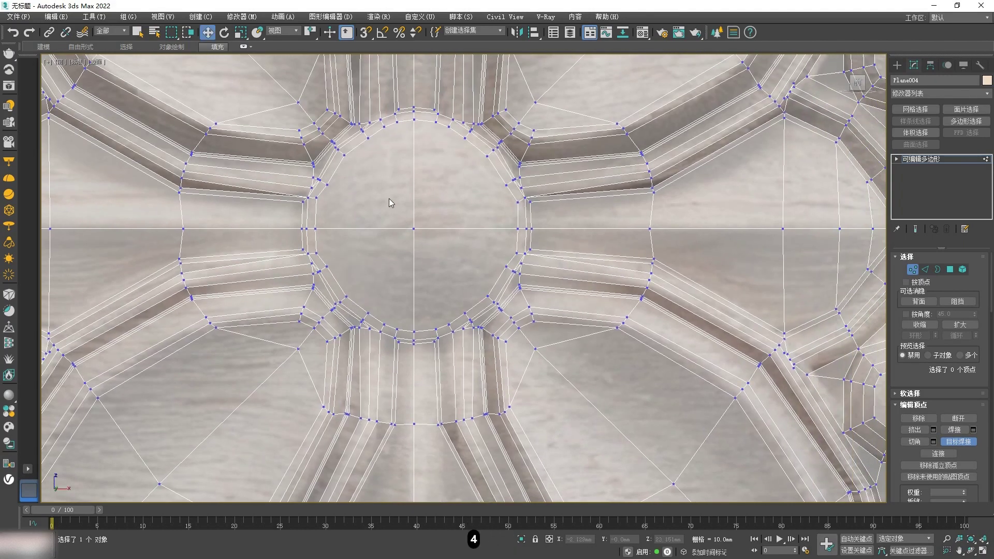
alt+middle_drag(448, 302, 438, 234)
drag(422, 255, 419, 242)
Step: Inset the raised disc faces by one narrow ring
click(957, 443)
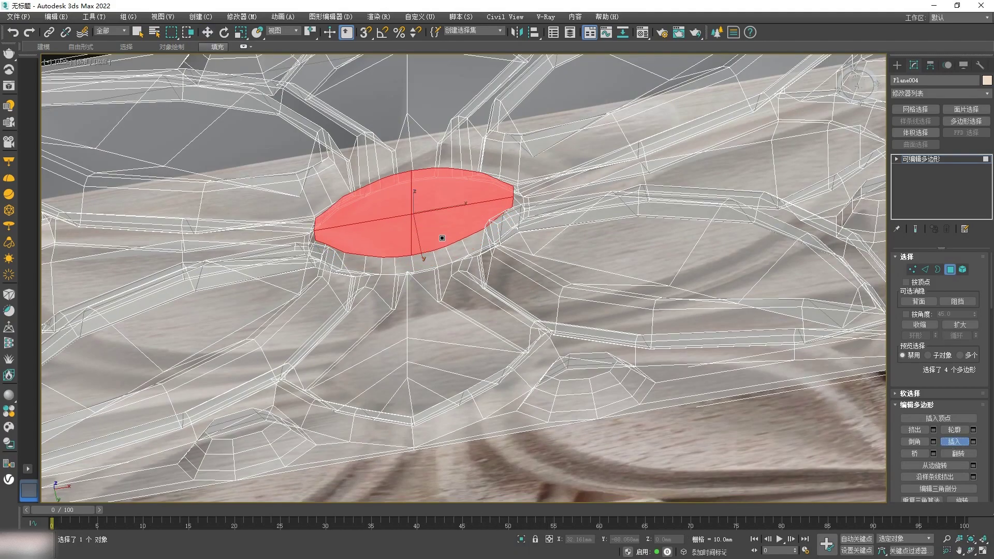
key(f)
scroll(513, 287, up, 3)
drag(513, 310, 521, 317)
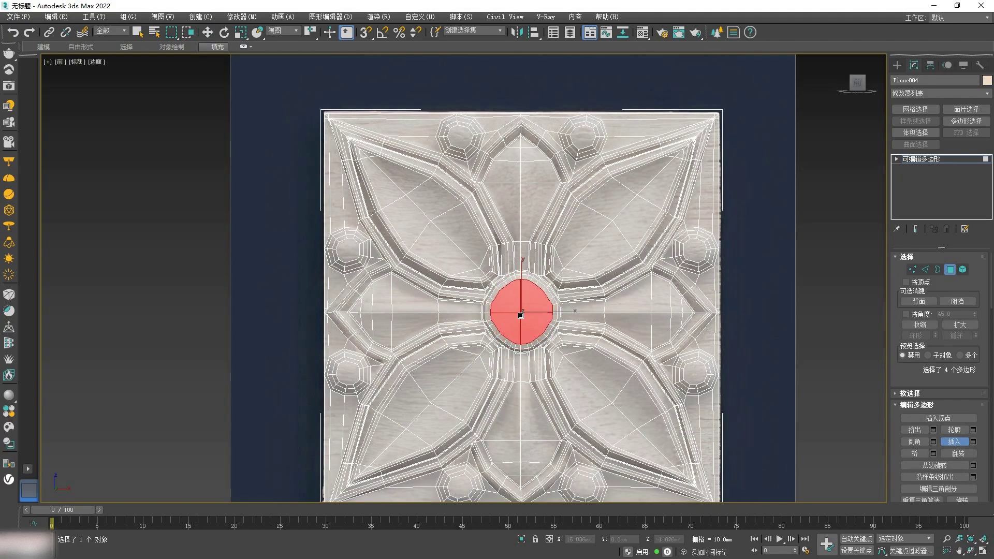
key(w)
alt+middle_drag(521, 315, 522, 334)
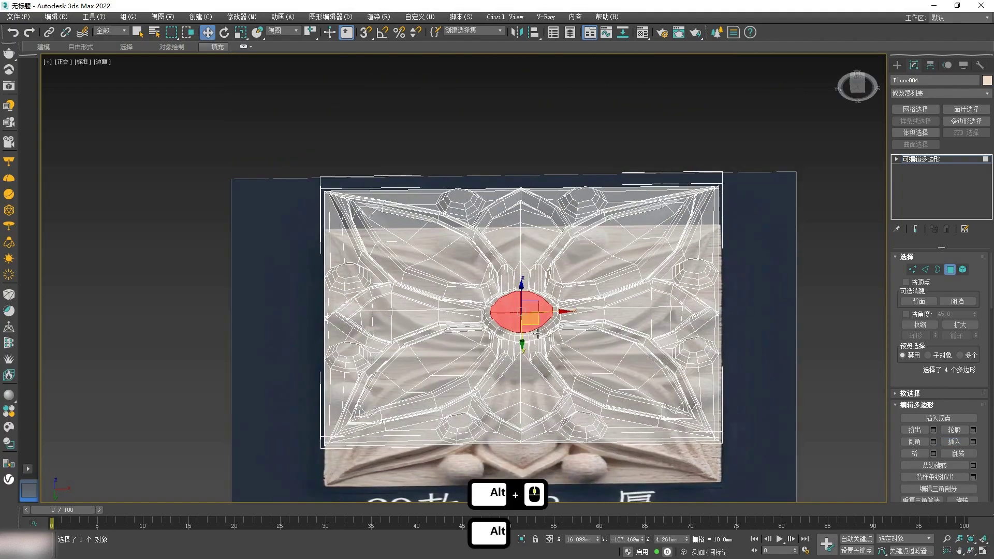
Step: Inset the disc faces again and raise the smaller centre toward the front to build up the dome
click(953, 444)
key(f)
scroll(502, 294, up, 7)
drag(521, 288, 520, 308)
alt+middle_drag(541, 360, 536, 288)
key(w)
drag(524, 322, 523, 307)
Step: Inset the dome's top faces once more, raise them slightly toward the front, and return to the front view
click(954, 442)
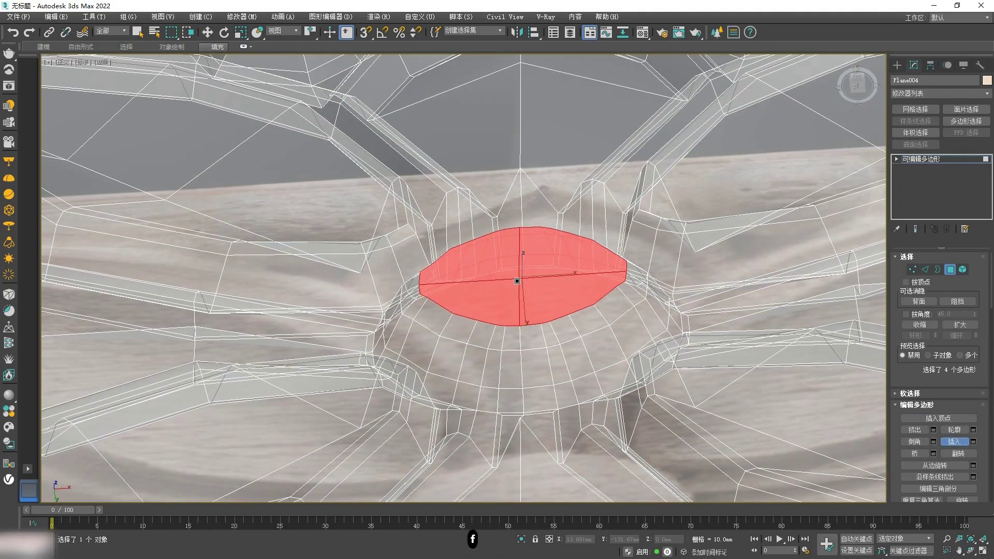
key(f)
scroll(498, 294, up, 3)
scroll(497, 297, up, 5)
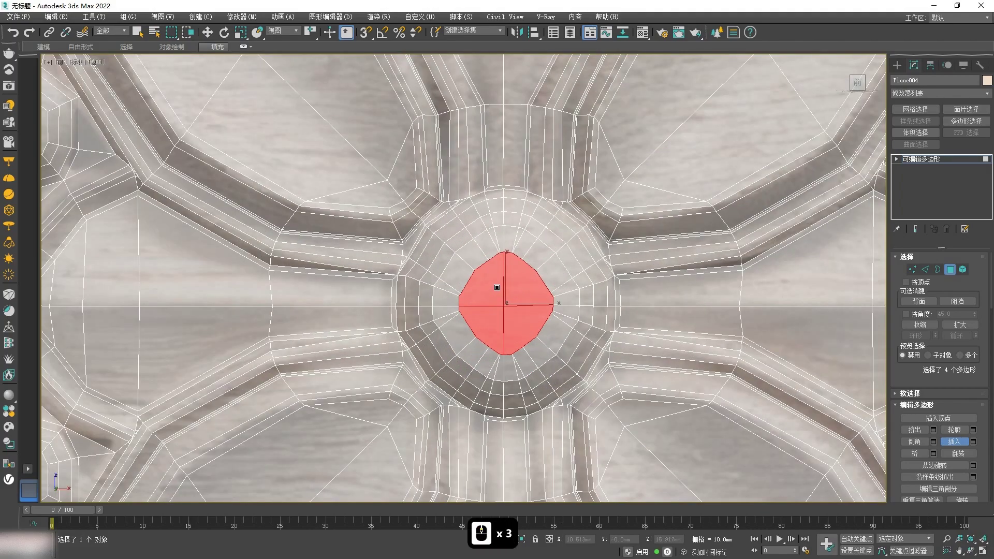
key(ctrl+z)
drag(502, 271, 501, 283)
key(w)
alt+middle_drag(537, 333, 527, 294)
drag(507, 341, 507, 327)
key(f)
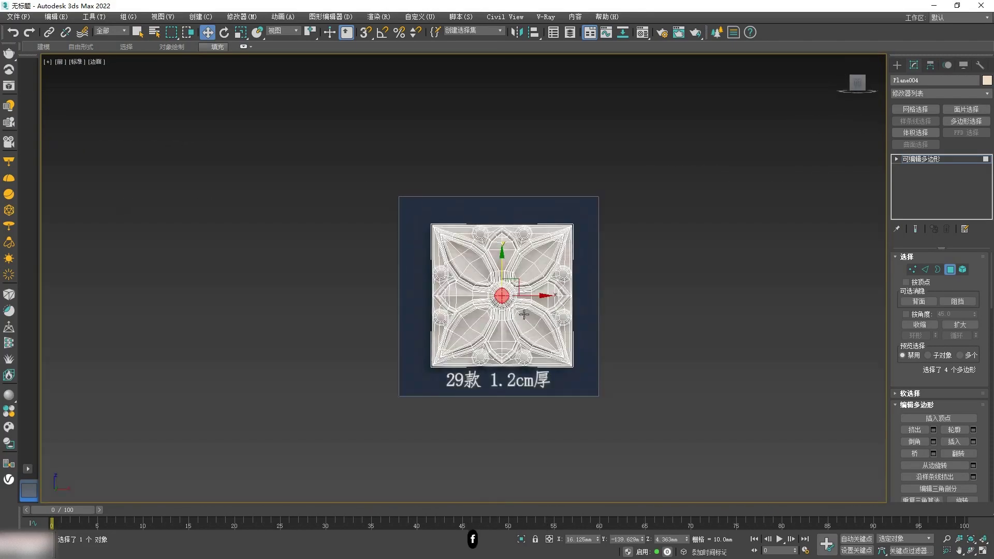
Step: Select all horizontal center-line edges of the left and right panels, leaving out the central dome
scroll(520, 309, up, 5)
middle_drag(540, 323, 536, 302)
middle_drag(478, 311, 468, 332)
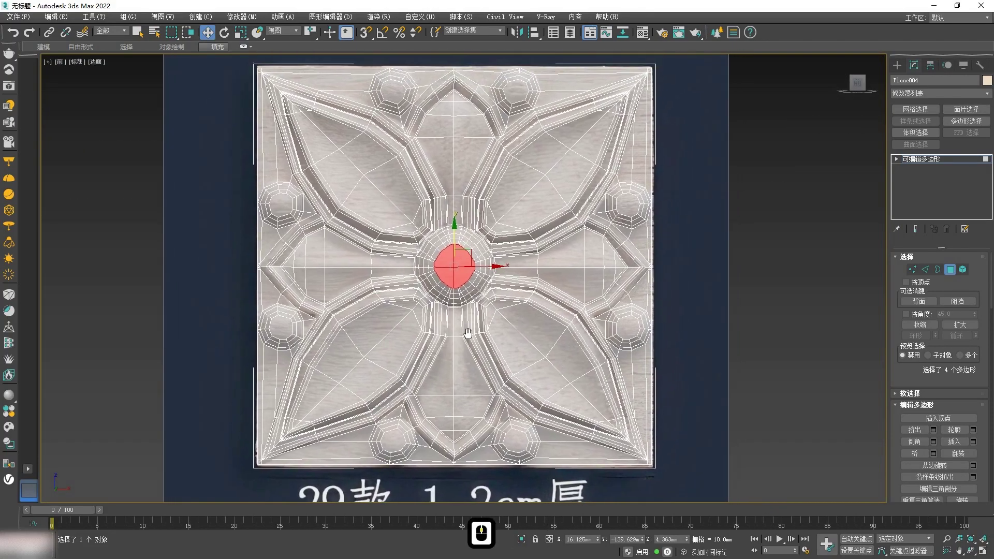
scroll(344, 273, up, 2)
click(344, 268)
key(2)
double_click(345, 268)
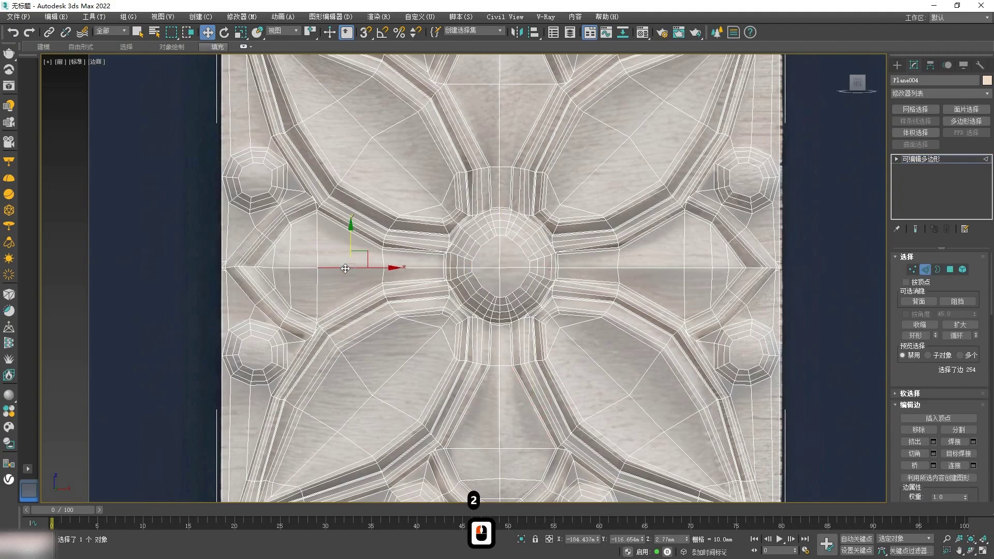
click(345, 269)
ctrl+click(297, 269)
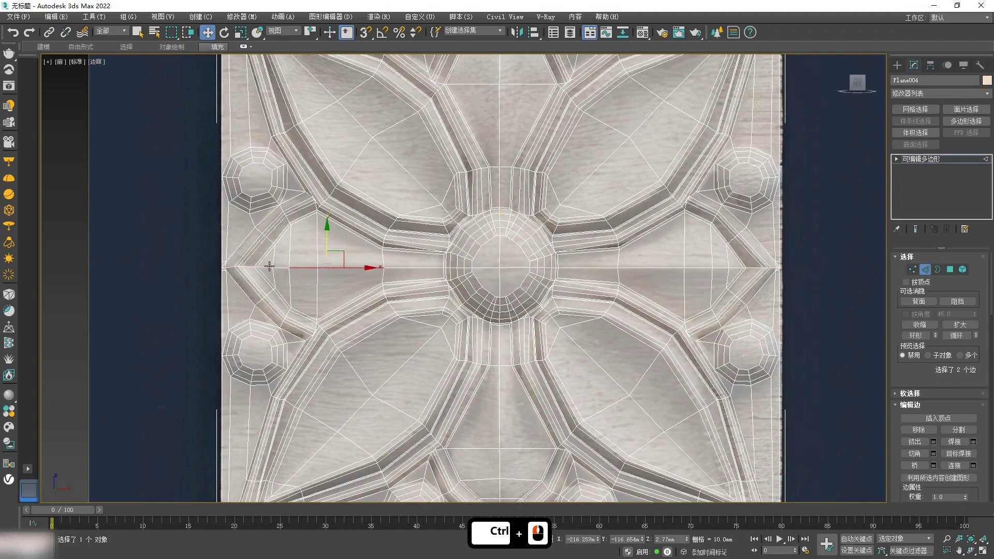
ctrl+click(278, 268)
ctrl+click(412, 268)
ctrl+click(585, 268)
ctrl+click(638, 269)
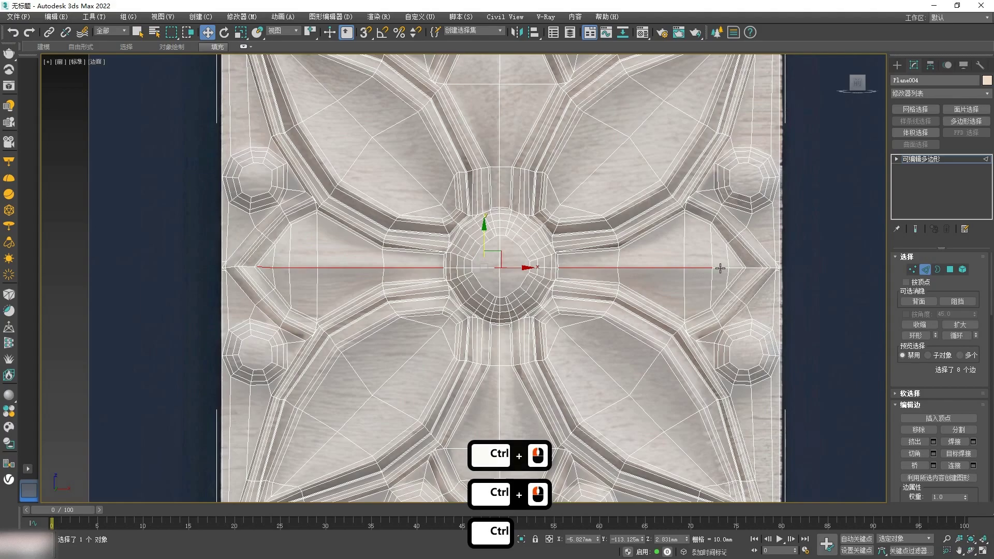
alt+click(734, 278)
ctrl+click(735, 268)
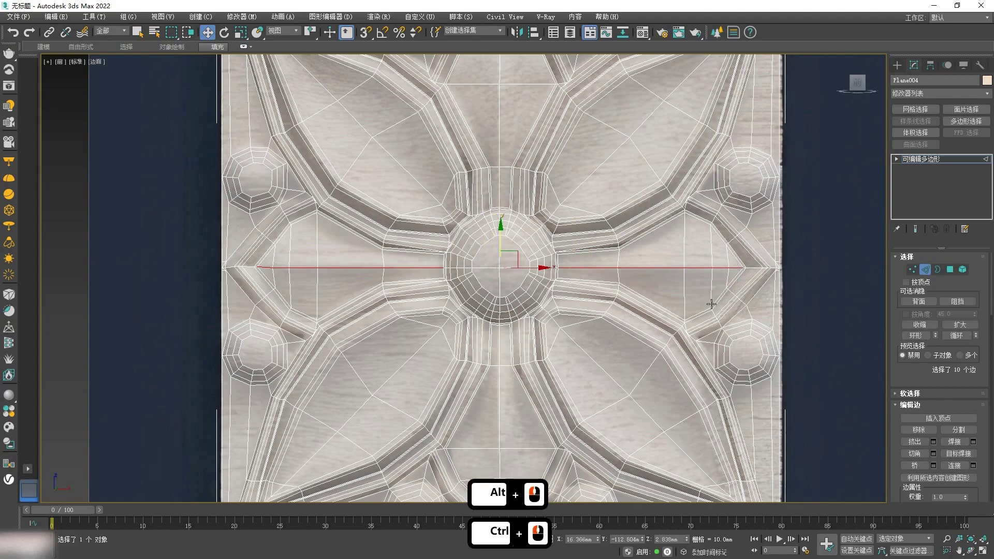
Step: Add the vertical center-line edges of the lower and upper panels to the edge selection
ctrl+click(502, 357)
ctrl+click(501, 388)
middle_drag(512, 476, 505, 377)
ctrl+click(495, 371)
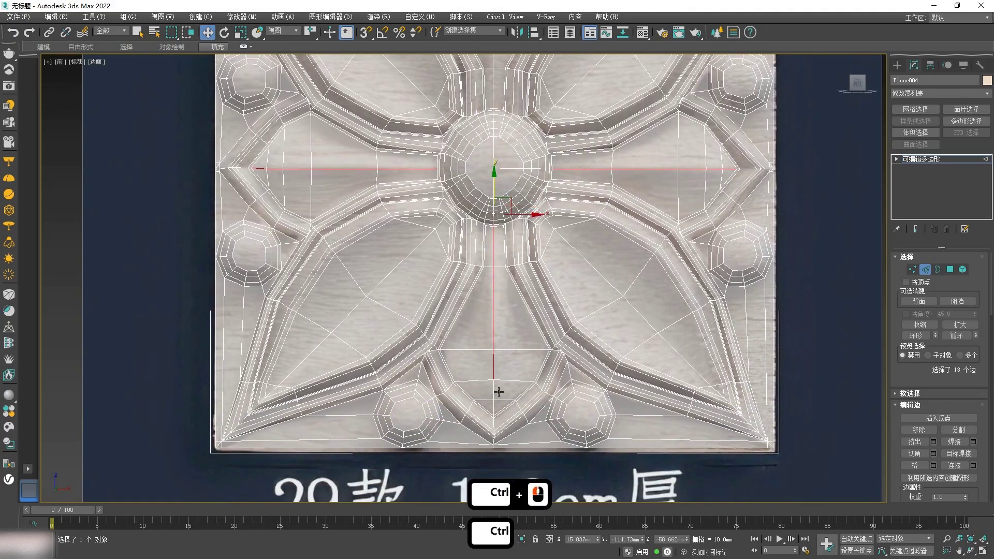
ctrl+click(495, 405)
middle_drag(497, 227, 476, 481)
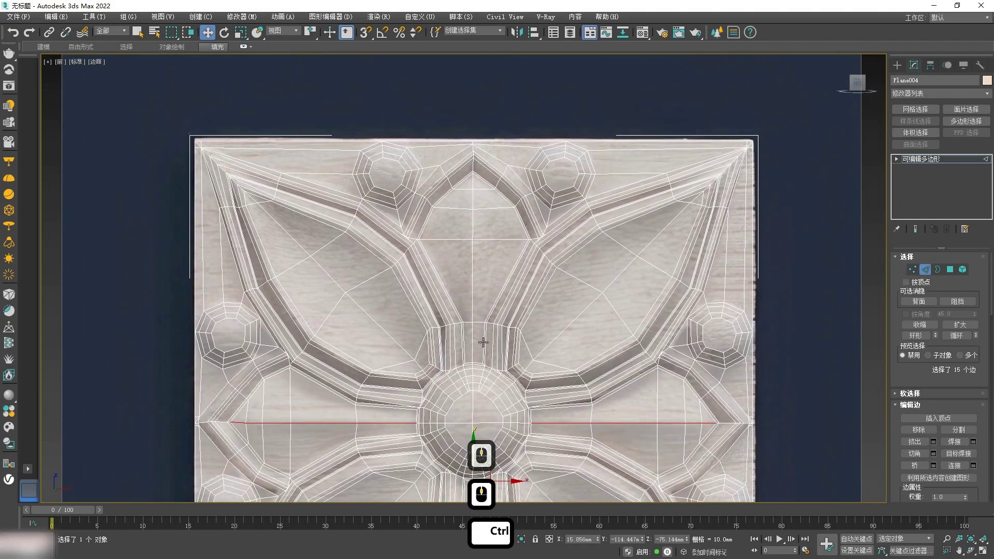
ctrl+click(473, 340)
ctrl+click(471, 284)
ctrl+click(472, 222)
ctrl+click(471, 205)
ctrl+click(471, 182)
scroll(493, 287, down, 3)
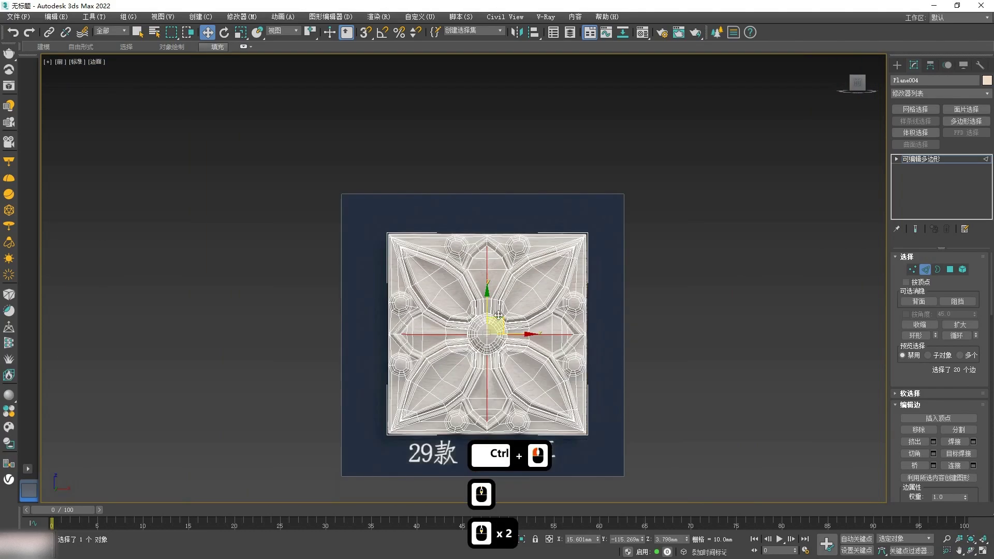
Step: Chamfer the selected center-line ridge edges of all four panels
middle_drag(493, 325, 473, 285)
click(932, 452)
click(933, 453)
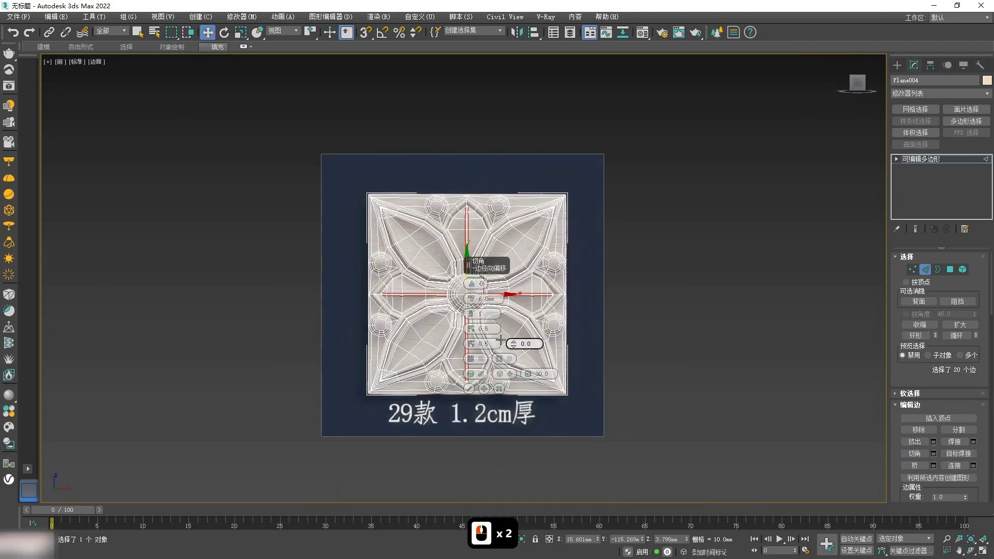
double_click(481, 298)
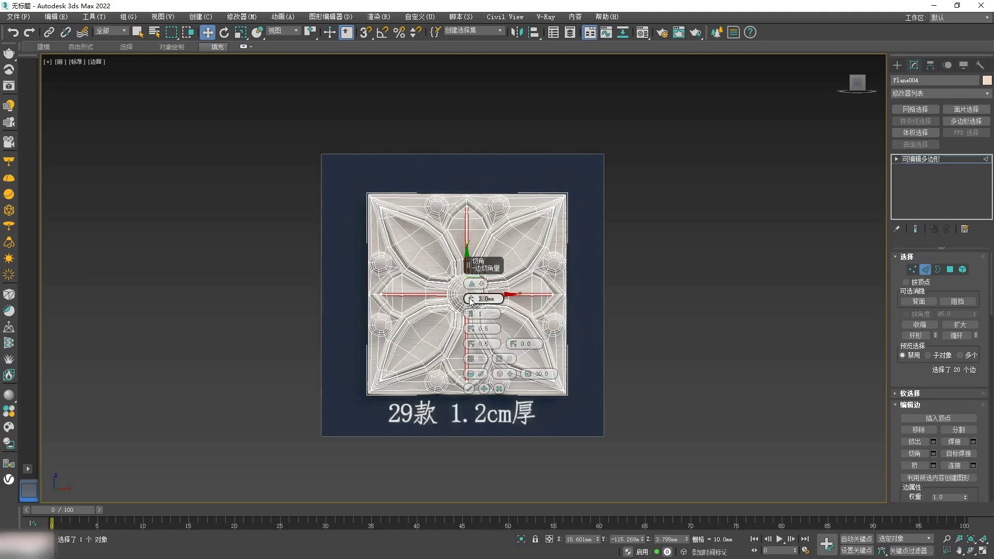
click(468, 389)
Step: Apply a TurboSmooth modifier to the whole ornament, deselect it, and hide the edge overlay
scroll(468, 288, up, 2)
middle_drag(468, 288, 445, 267)
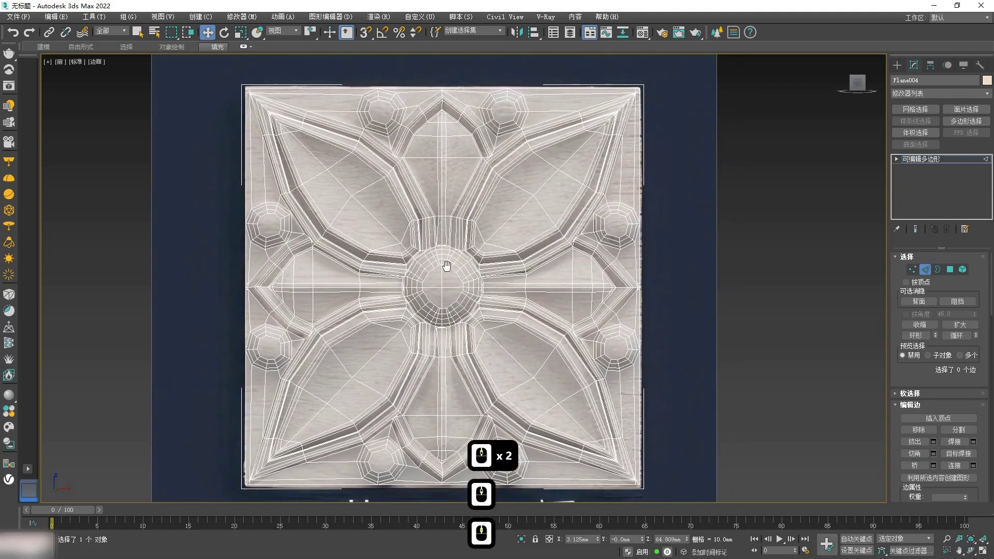
scroll(446, 267, down, 2)
scroll(487, 290, up, 1)
key(2)
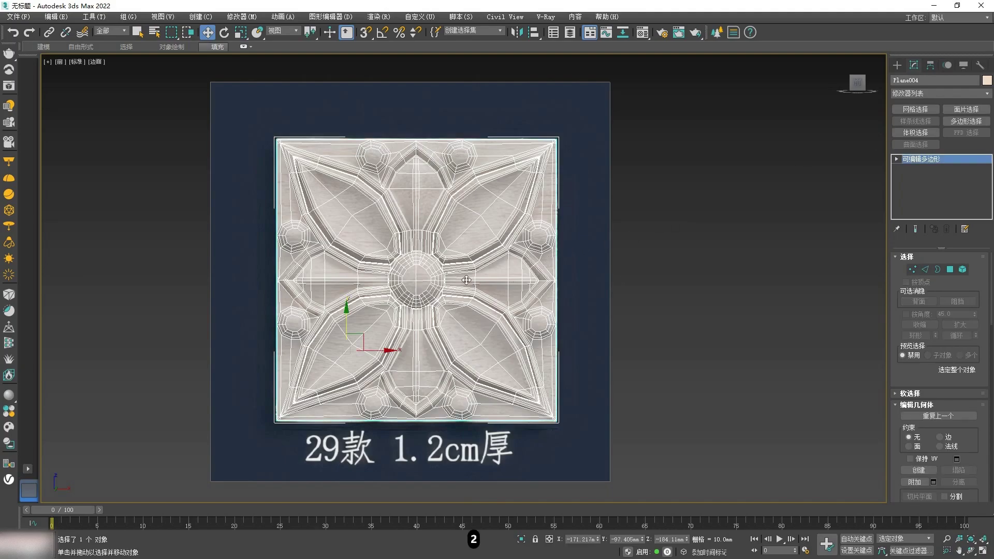
click(990, 95)
drag(990, 133, 990, 263)
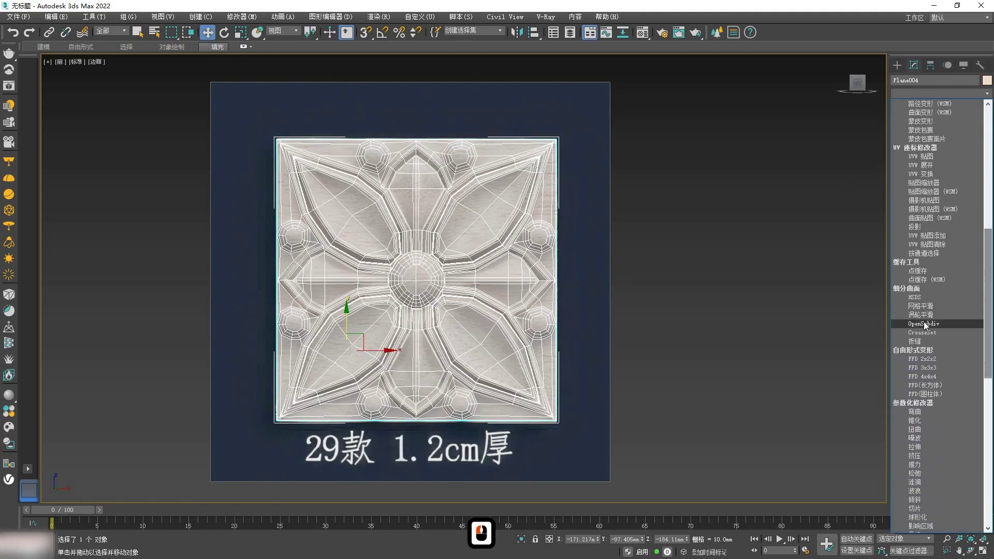
click(923, 326)
click(668, 314)
key(F4)
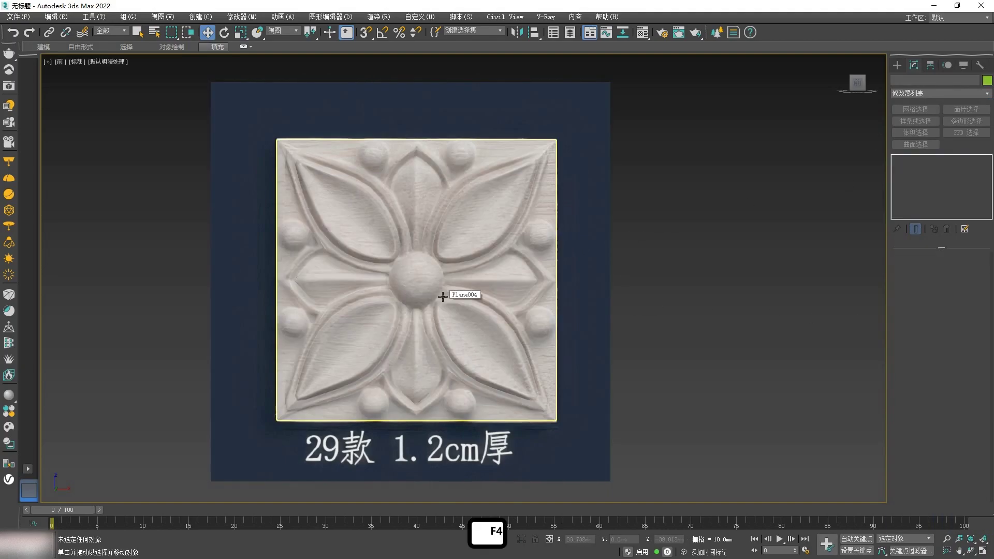
Step: Turn off the ornament's see-through display and set the TurboSmooth iterations to 2
click(441, 296)
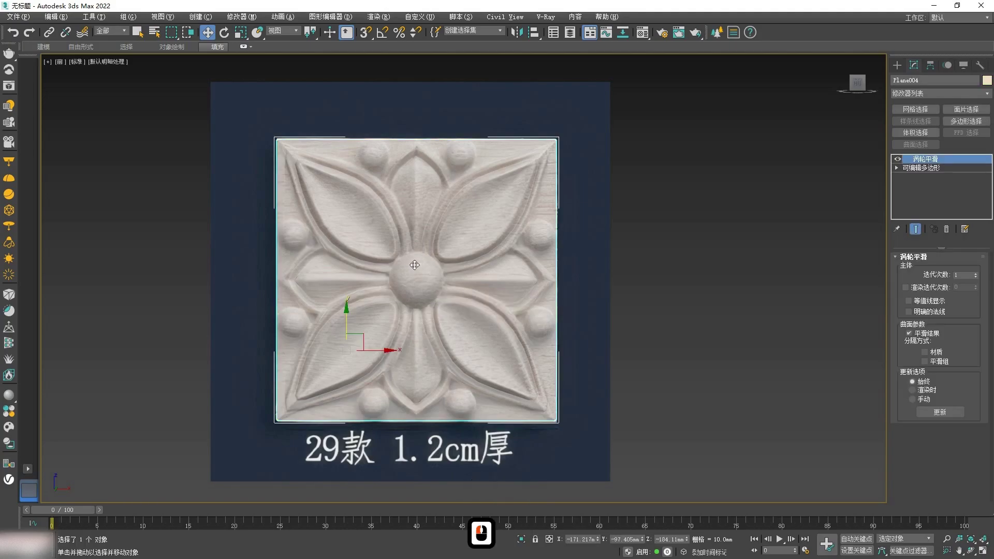
key(alt+x)
scroll(417, 275, up, 6)
scroll(428, 275, down, 3)
click(976, 274)
scroll(623, 301, down, 3)
middle_drag(625, 302, 550, 269)
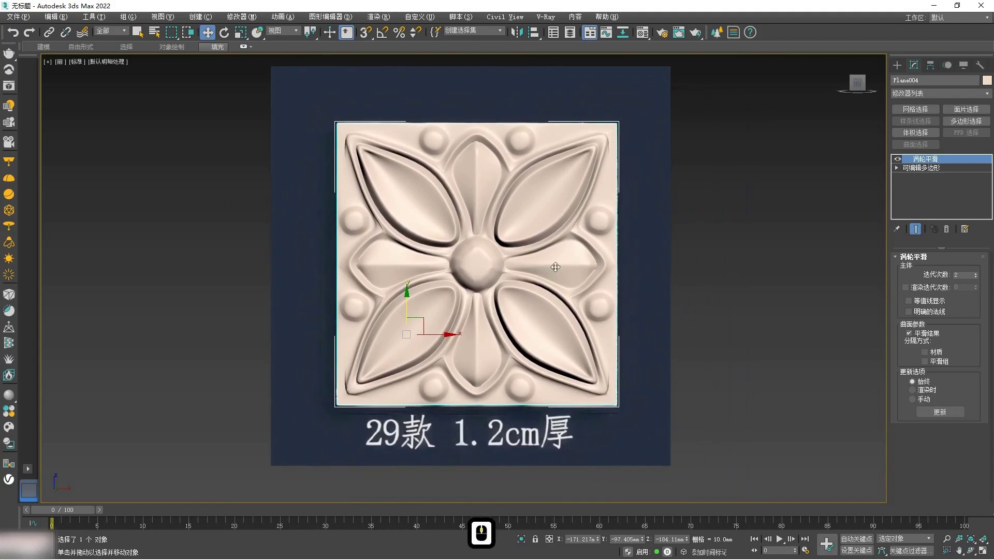
Step: Return to the Editable Poly level beneath TurboSmooth and show the edge overlay
scroll(569, 260, up, 1)
scroll(557, 261, down, 2)
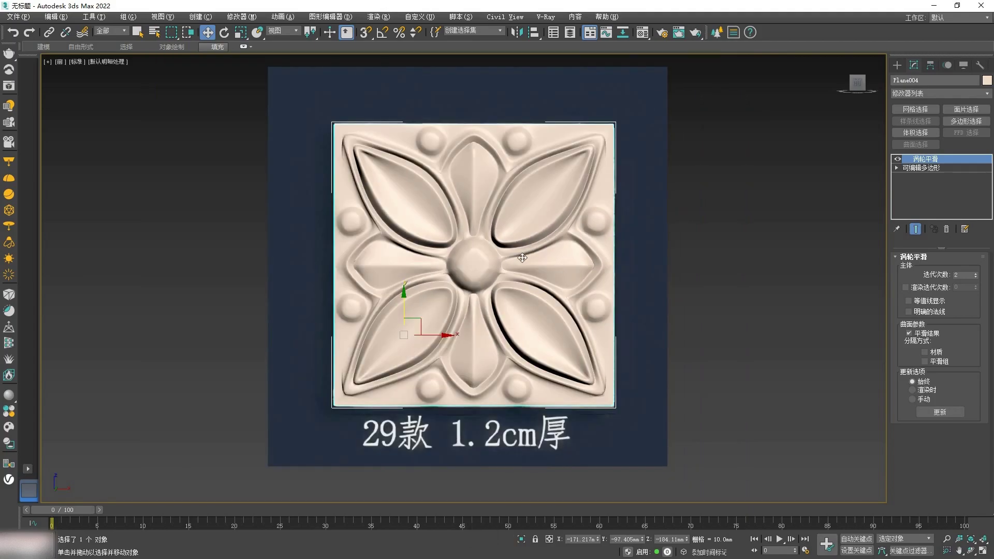
click(927, 167)
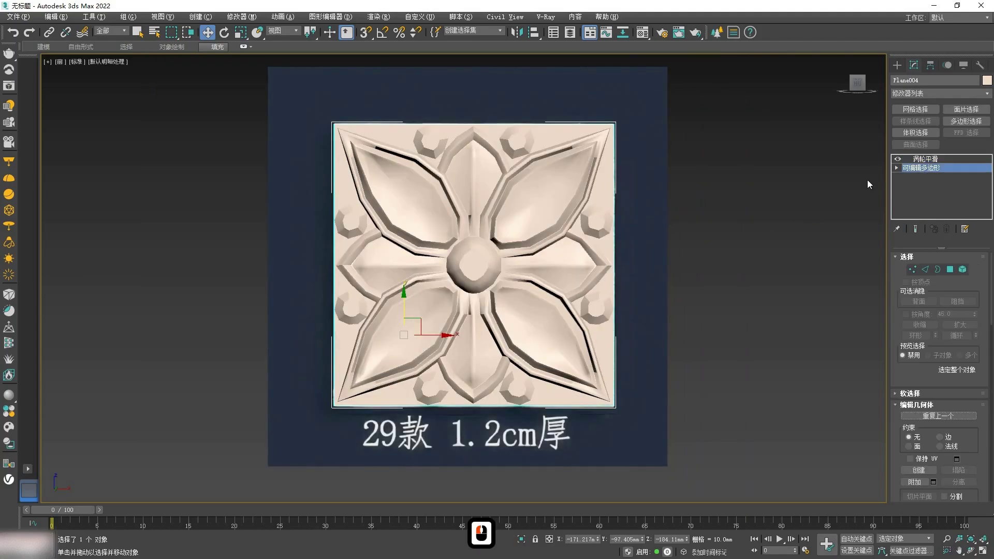
key(F4)
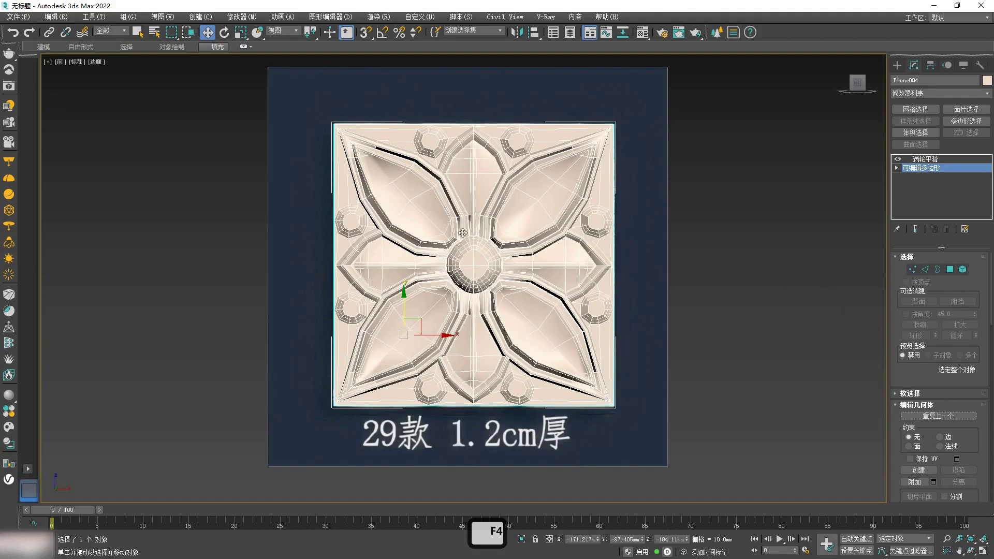
Step: Switch to vertex editing on the ornament and examine the dome and petal ridges from a low angle
click(913, 271)
alt+middle_drag(495, 350, 430, 329)
scroll(504, 244, up, 3)
scroll(487, 264, up, 2)
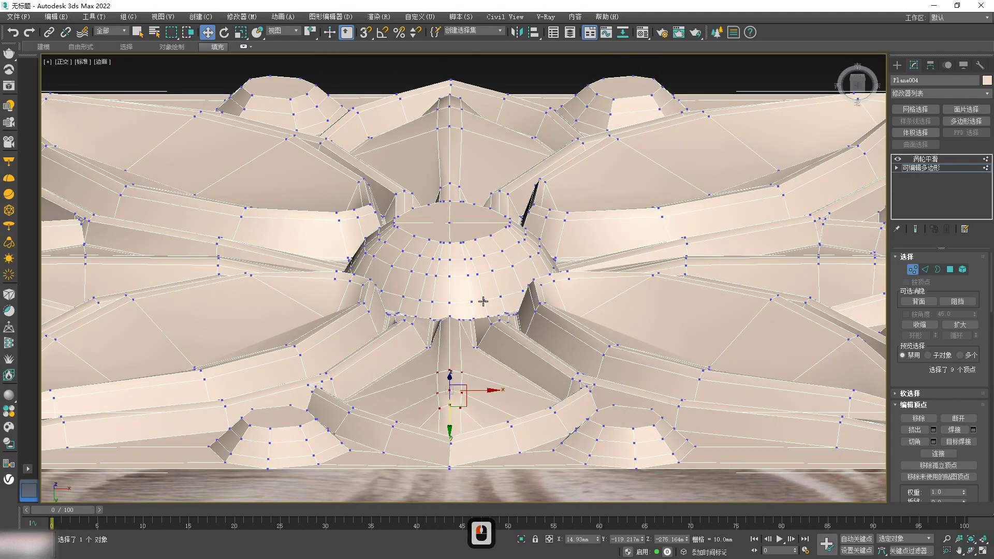
middle_drag(466, 166, 466, 242)
alt+middle_drag(467, 121, 466, 199)
middle_drag(462, 78, 456, 264)
middle_drag(450, 77, 433, 181)
scroll(432, 181, down, 1)
key(f)
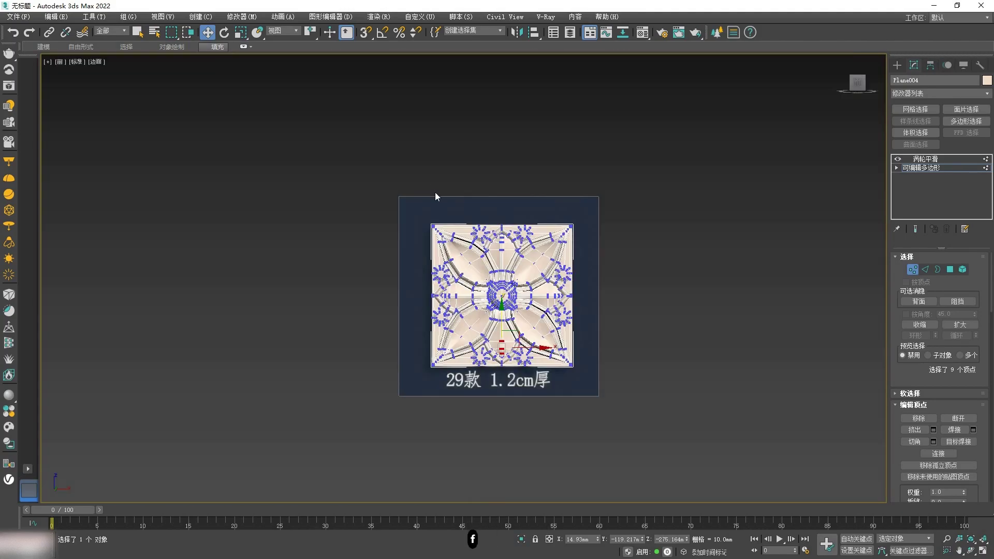
Step: Add the center-ridge vertices of the left petal to the vertex selection
scroll(497, 242, up, 5)
scroll(514, 206, up, 2)
scroll(521, 371, down, 3)
middle_drag(409, 474, 451, 209)
scroll(358, 259, up, 2)
ctrl+drag(344, 257, 430, 281)
key(ctrl+z)
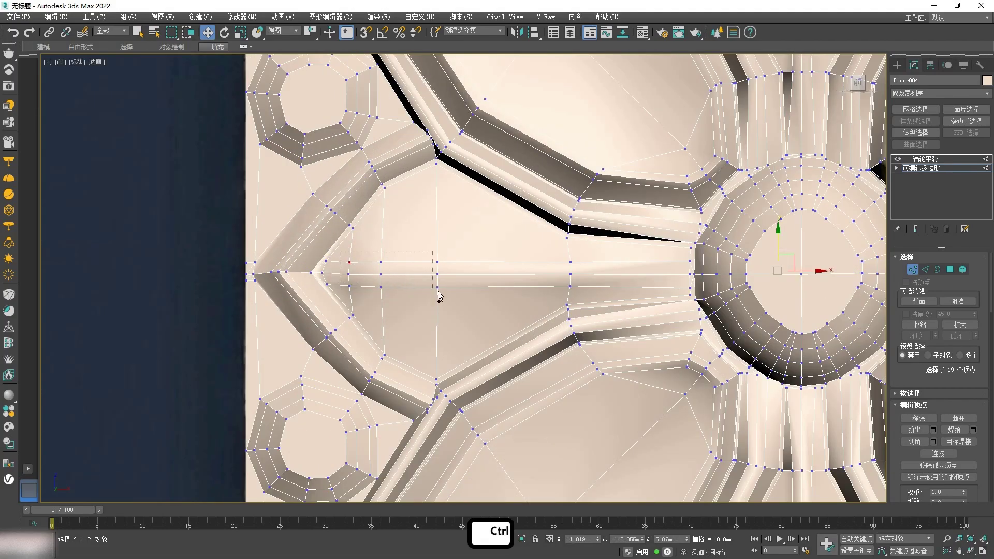
ctrl+drag(434, 291, 456, 294)
Step: Add the right petal's center-ridge vertices and the bottom petal's ridge vertices beside the dome to the selection
scroll(460, 293, down, 3)
middle_drag(690, 280, 442, 226)
scroll(442, 225, up, 3)
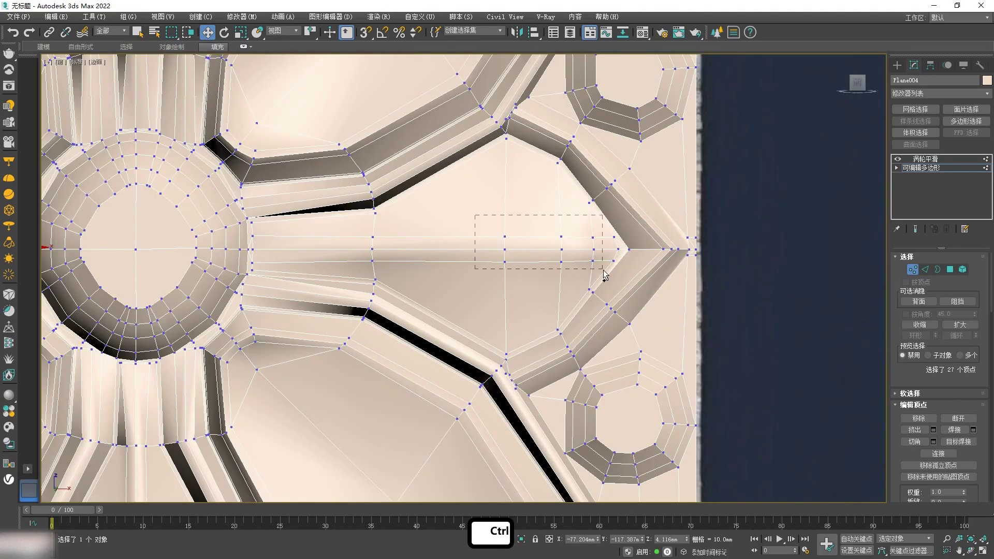
ctrl+drag(393, 259, 395, 270)
scroll(396, 270, down, 2)
middle_drag(300, 346, 448, 293)
scroll(448, 294, up, 3)
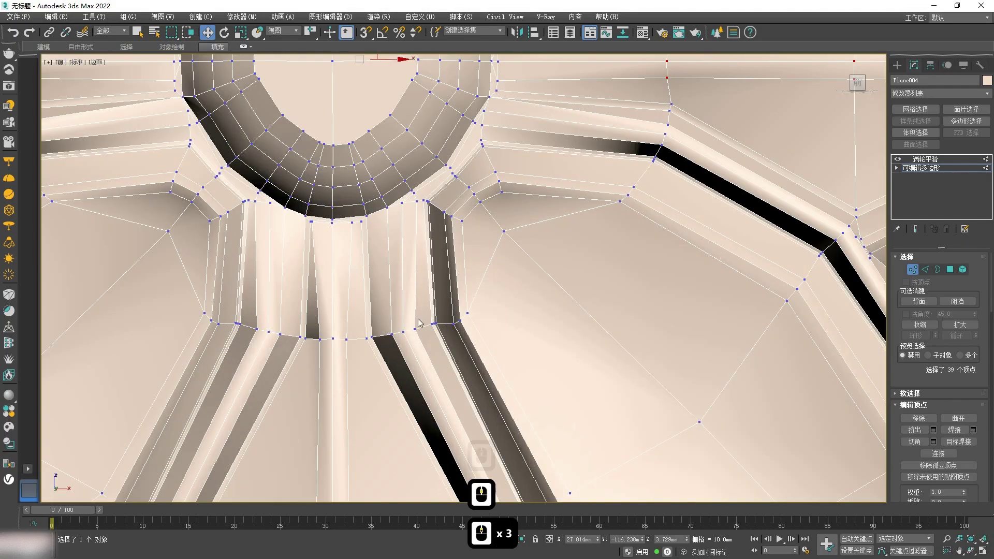
ctrl+drag(344, 358, 351, 358)
Step: Add the top petal's ridge vertices just above the dome to the selection, discarding stray picks
scroll(331, 323, down, 3)
ctrl+drag(205, 209, 207, 220)
key(ctrl+z)
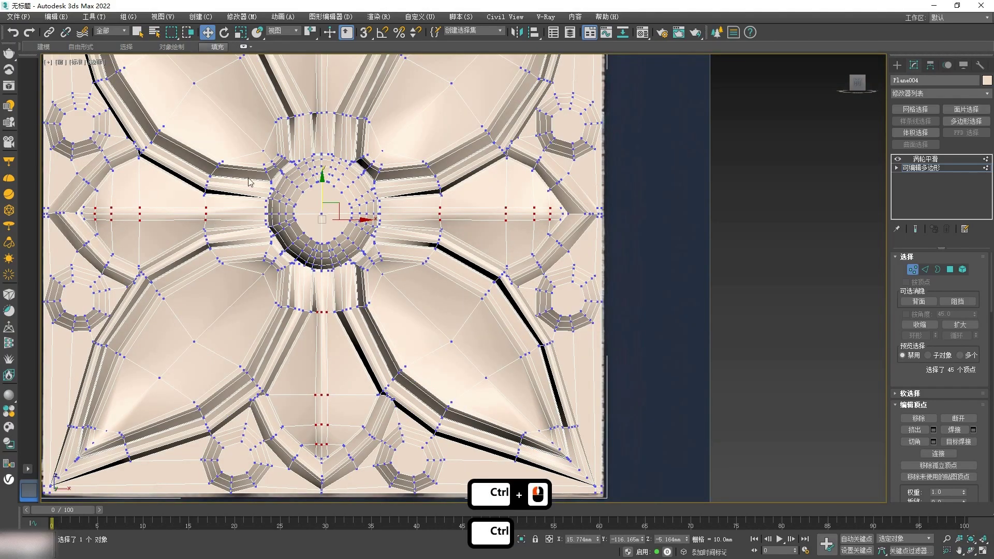
middle_drag(325, 107, 351, 229)
scroll(350, 228, up, 2)
ctrl+drag(334, 239, 337, 243)
key(ctrl+z)
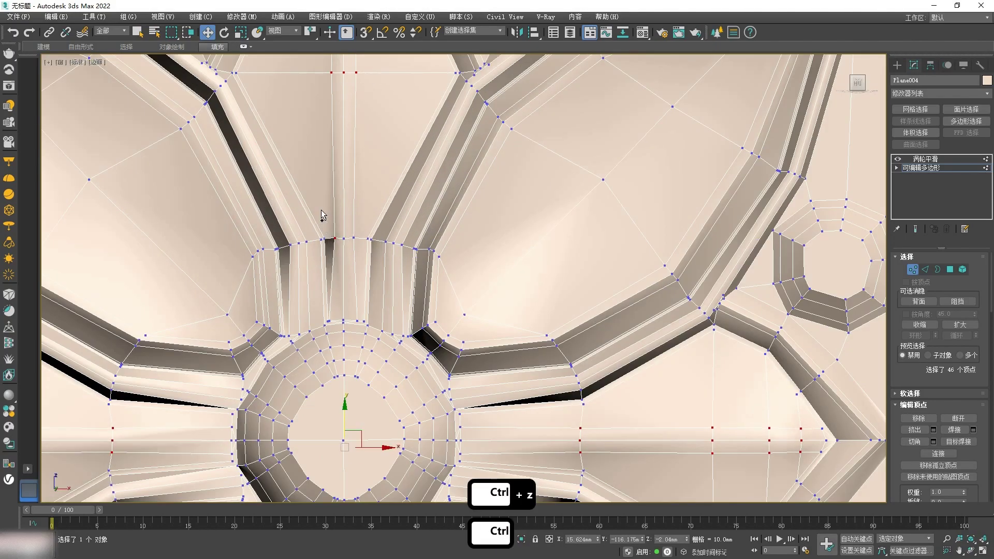
scroll(352, 245, up, 3)
ctrl+drag(321, 210, 358, 247)
Step: Lower the selected ridge vertices of all four petals along Y toward the backing by about 7 mm
scroll(363, 249, down, 6)
alt+middle_drag(354, 373, 360, 339)
scroll(360, 340, up, 5)
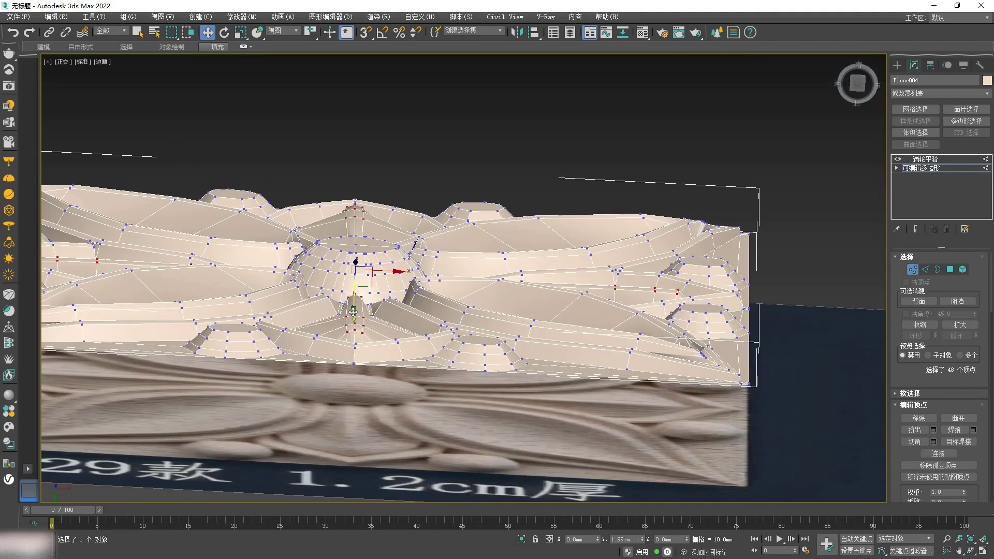
key(f)
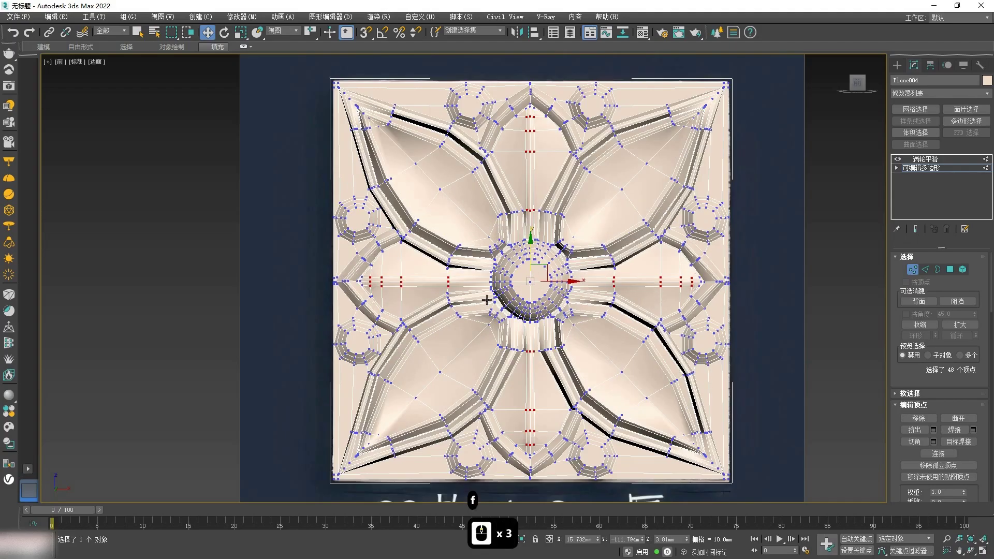
alt+middle_drag(554, 374, 455, 335)
key(f)
scroll(489, 315, up, 3)
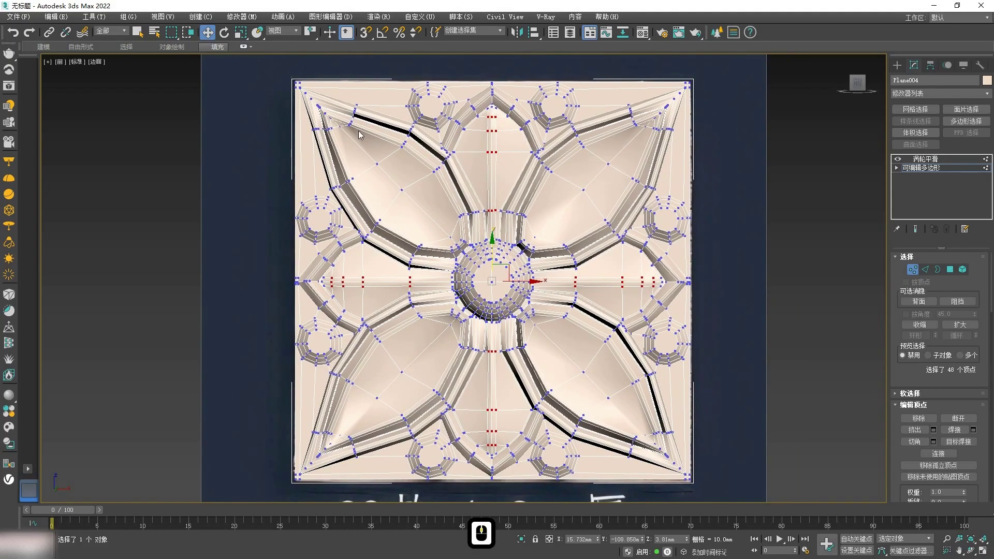
Step: Nudge the outer band vertex near the ornament's top-left corner slightly outward
scroll(335, 140, up, 3)
middle_drag(261, 152, 362, 174)
key(1)
scroll(361, 178, up, 2)
key(1)
scroll(382, 181, up, 2)
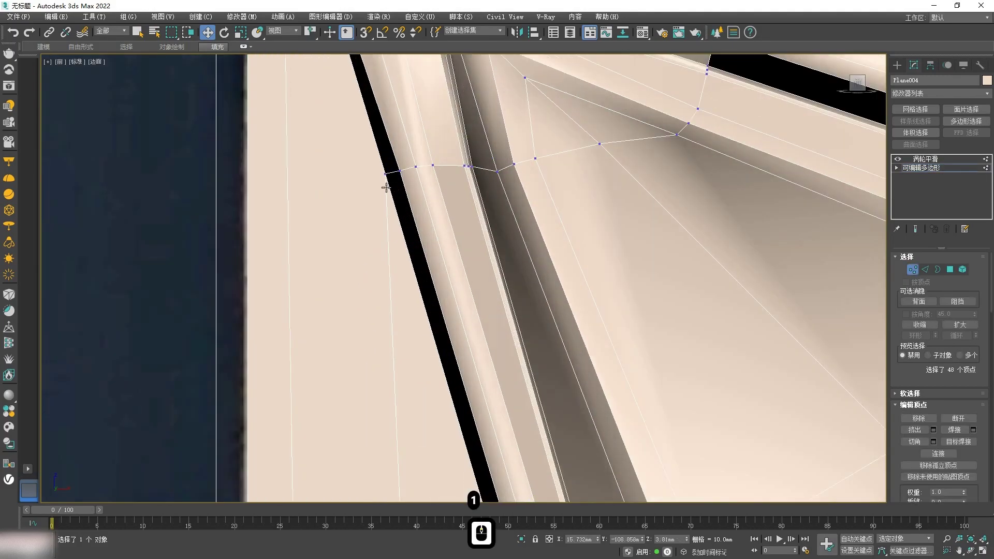
click(382, 172)
scroll(382, 174, down, 3)
scroll(374, 178, up, 1)
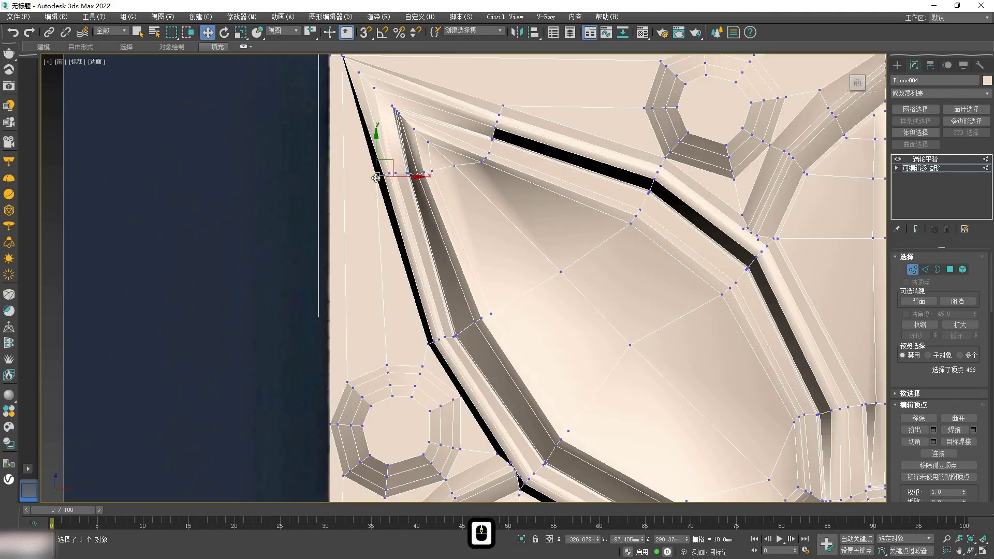
drag(374, 179, 373, 181)
Step: Nudge the matching outer band vertices near the top-right and bottom-right corners to follow the top-left adjustment
scroll(377, 184, down, 2)
middle_drag(789, 211, 519, 211)
scroll(644, 168, up, 2)
drag(586, 188, 591, 191)
scroll(589, 217, down, 3)
middle_drag(629, 445, 679, 248)
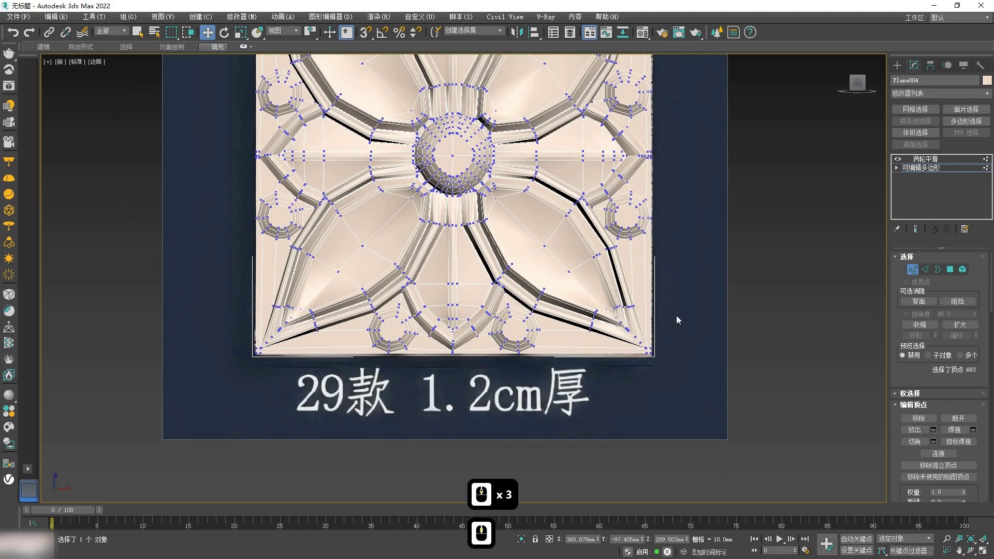
scroll(651, 300, up, 3)
drag(614, 317, 616, 312)
Step: Nudge the matching outer band vertex near the ornament's bottom-left corner
middle_drag(690, 283, 827, 244)
middle_drag(180, 320, 426, 310)
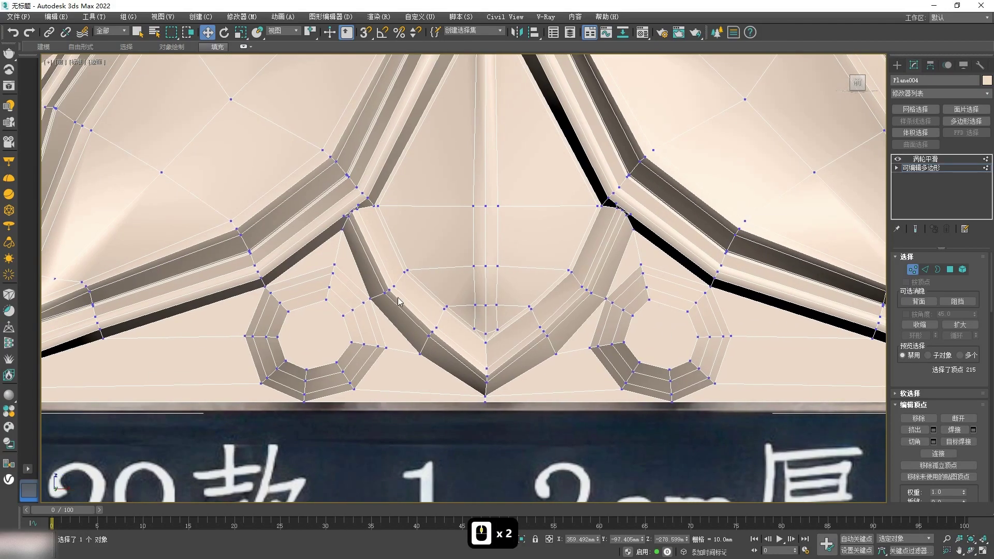
middle_drag(259, 310, 603, 306)
drag(325, 267, 326, 265)
scroll(367, 265, down, 3)
scroll(389, 406, down, 3)
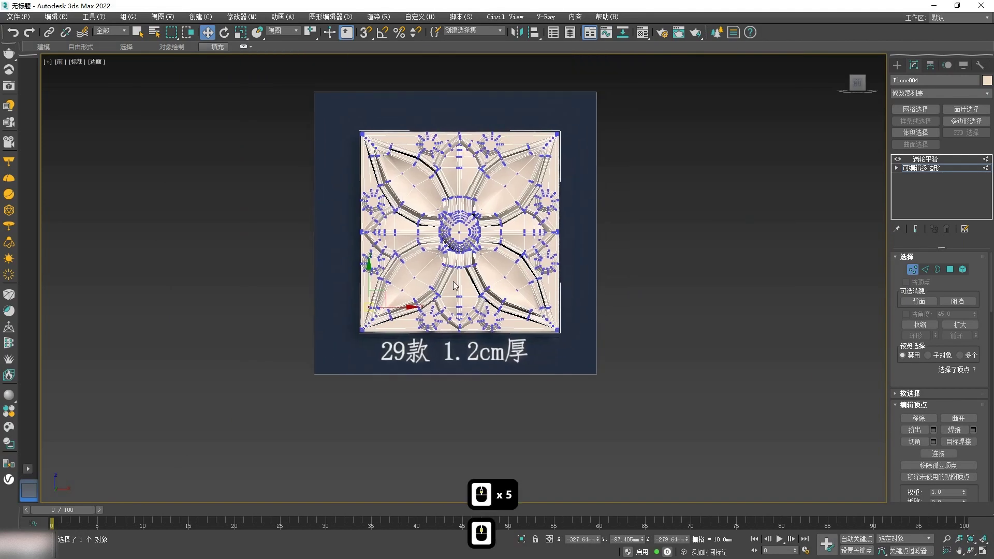
Step: Leave vertex editing, return to the TurboSmooth level, and hide the edge overlay to check the smoothed ornament
scroll(469, 232, up, 2)
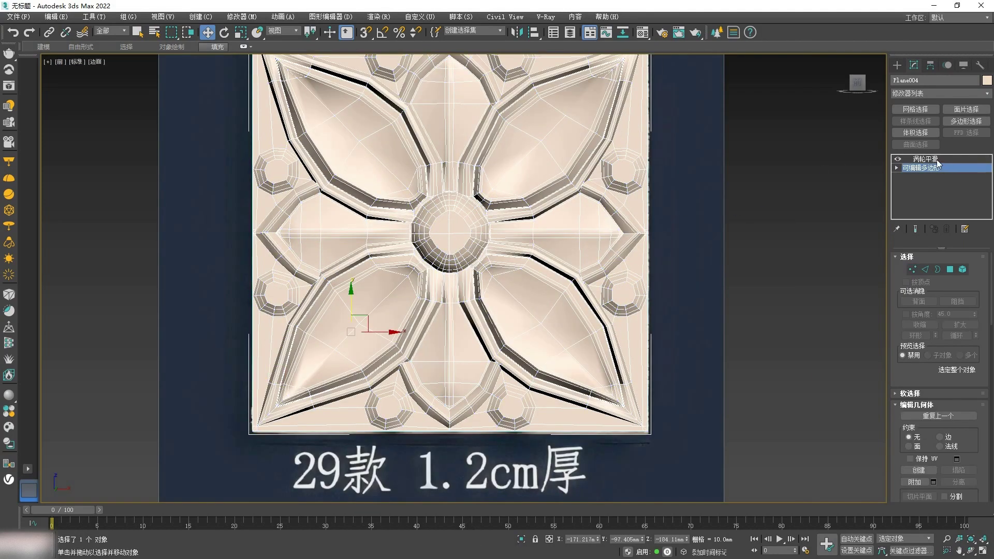
click(926, 159)
key(F4)
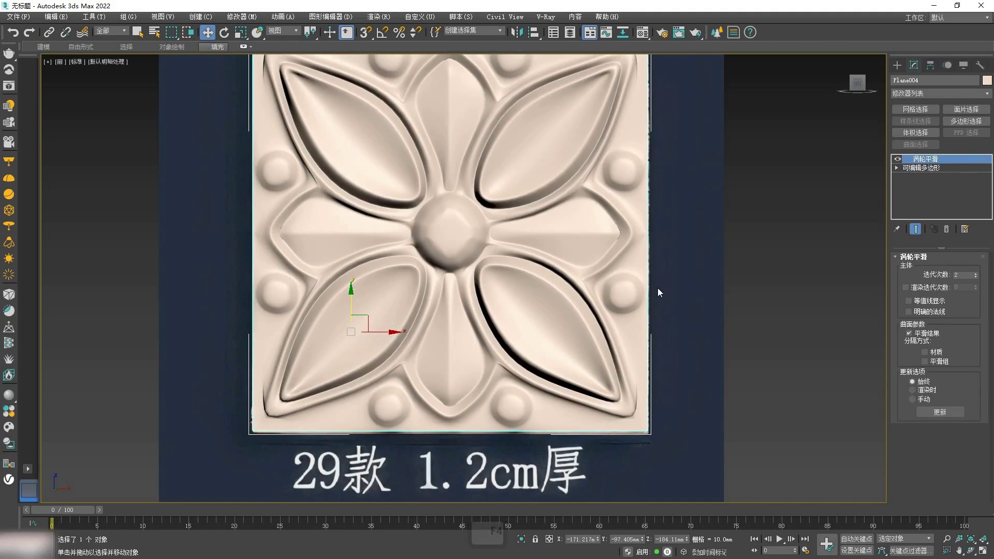
scroll(622, 280, down, 2)
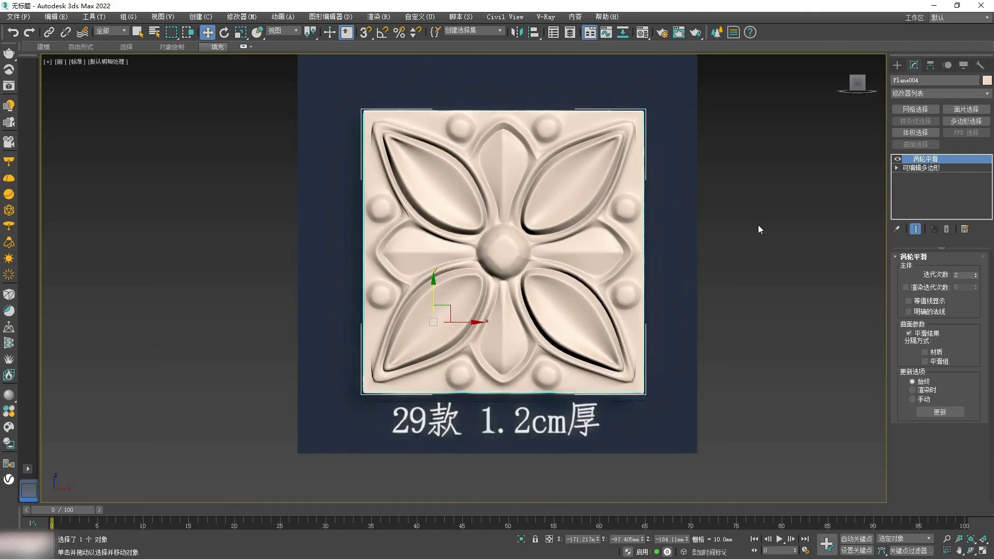
Step: Select the ornament's outer border at the Editable Poly level and extend it backward about 36 mm to form side walls
key(F4)
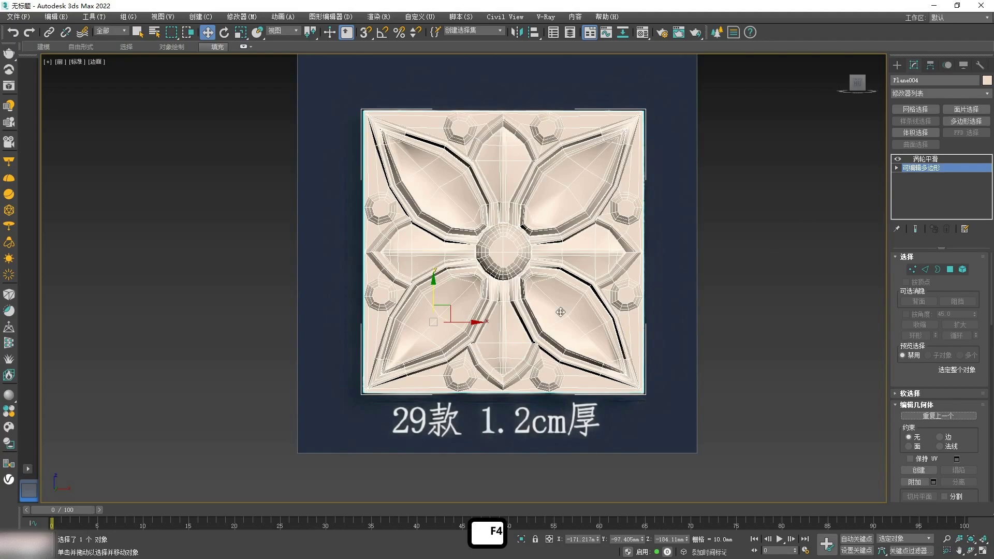
key(3)
scroll(526, 106, up, 2)
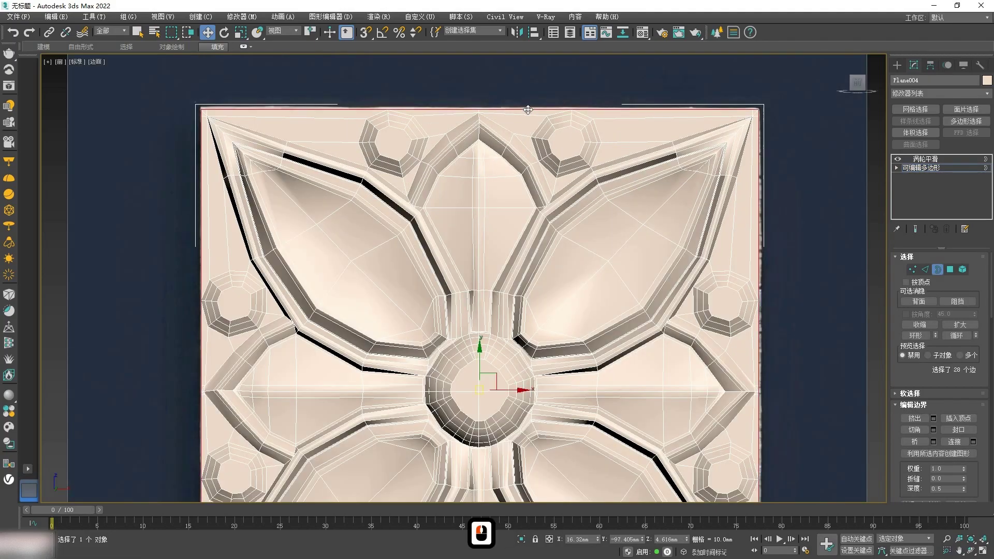
scroll(532, 181, down, 3)
alt+middle_drag(531, 331, 526, 240)
scroll(531, 255, up, 3)
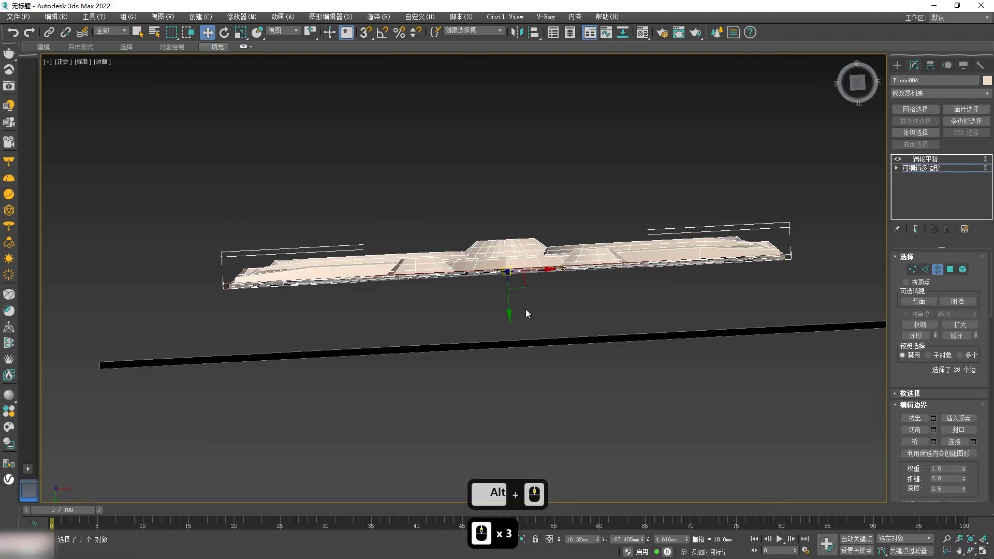
shift+drag(510, 310, 511, 321)
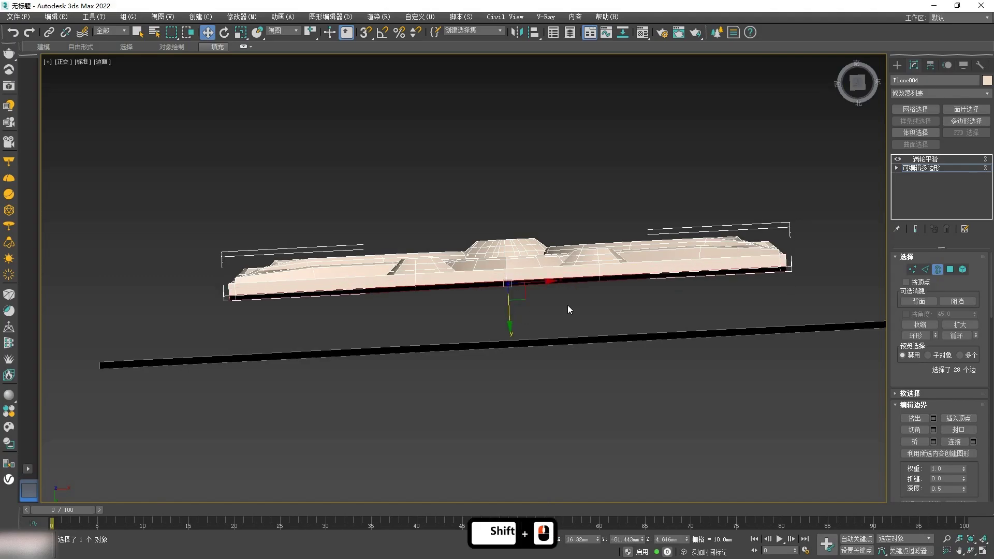
key(f)
scroll(596, 295, up, 2)
mouse_move(605, 353)
alt+middle_down()
mouse_move(576, 300)
mouse_move(564, 353)
mouse_move(609, 331)
mouse_move(595, 359)
alt+middle_up()
key(f)
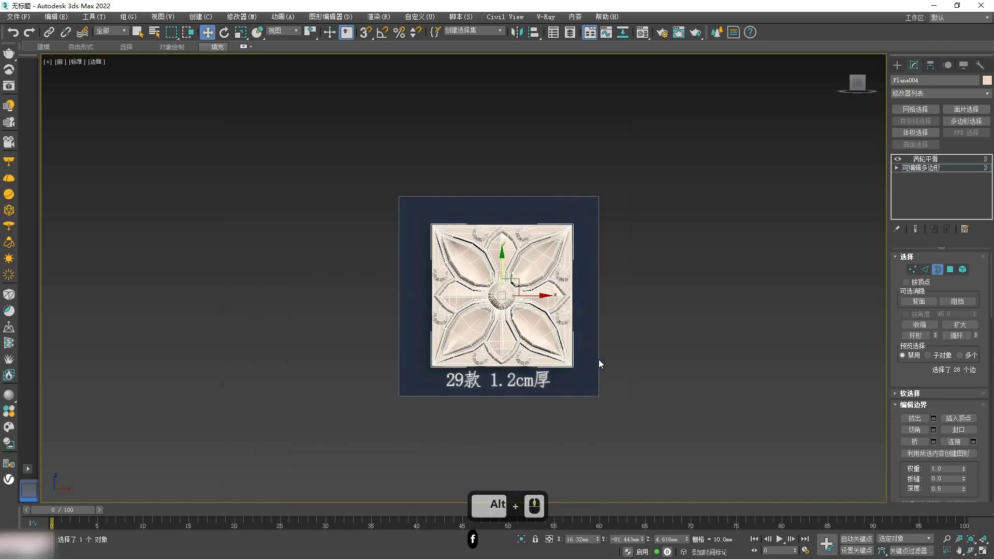
Step: Switch to the four-viewport layout, frame the ornament in the views, and clear the border selection
click(982, 550)
click(771, 421)
alt+middle_drag(796, 425, 682, 368)
scroll(753, 404, down, 2)
scroll(682, 368, up, 2)
scroll(681, 368, up, 3)
scroll(670, 174, up, 3)
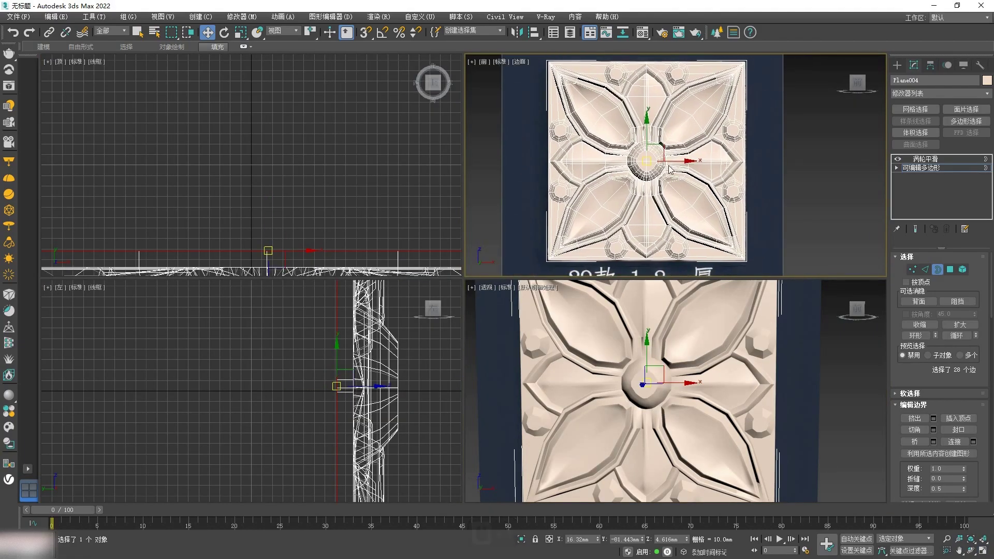
scroll(299, 346, down, 4)
middle_drag(344, 340, 267, 380)
scroll(268, 259, down, 4)
middle_drag(268, 260, 279, 220)
click(285, 200)
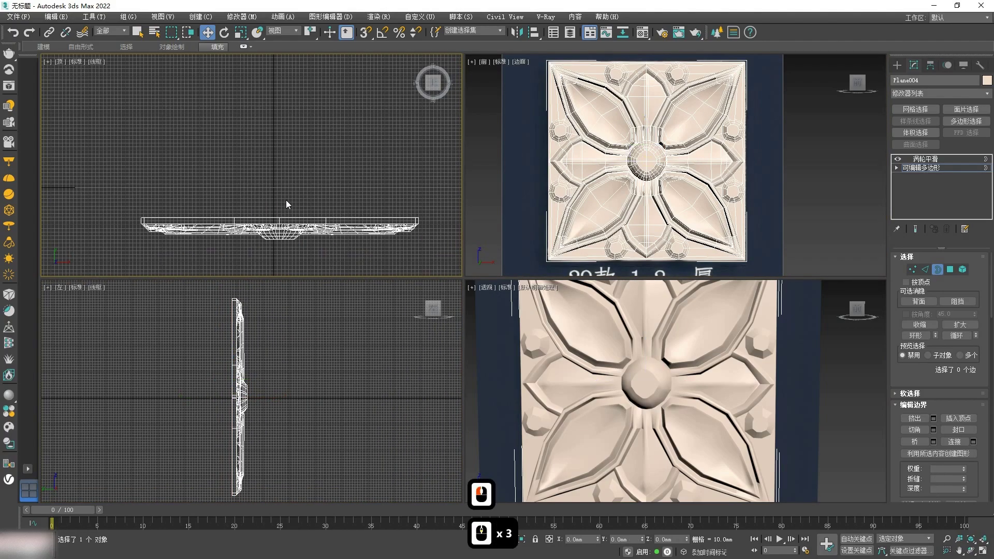
Step: Hide the front view's edge overlay, return to the TurboSmooth level, and change the ornament's object color to grey
click(643, 128)
key(F4)
click(912, 162)
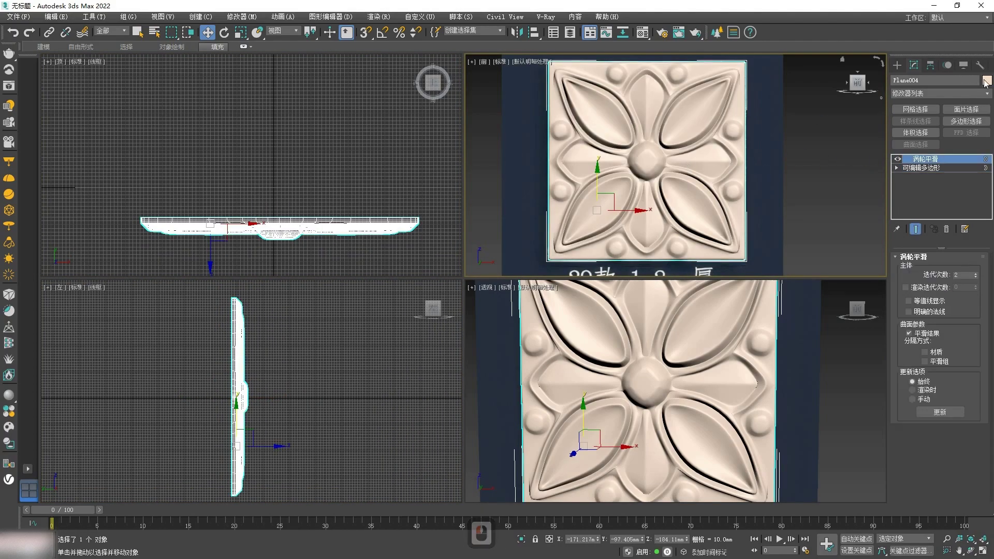
click(987, 80)
click(343, 339)
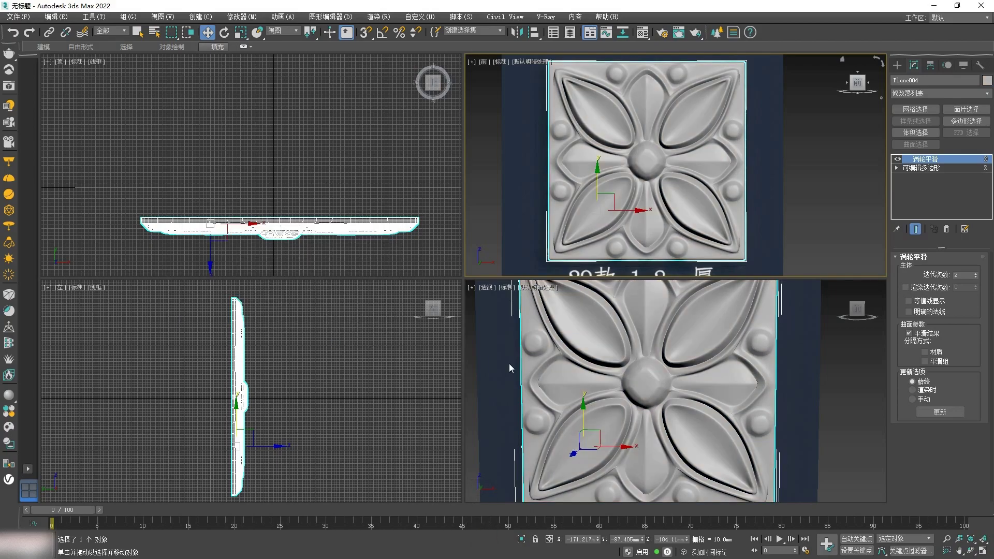
Step: Frame the grey ornament in the perspective and front views for a final check and deselect it
click(582, 372)
scroll(582, 373, down, 2)
click(660, 165)
scroll(660, 167, down, 2)
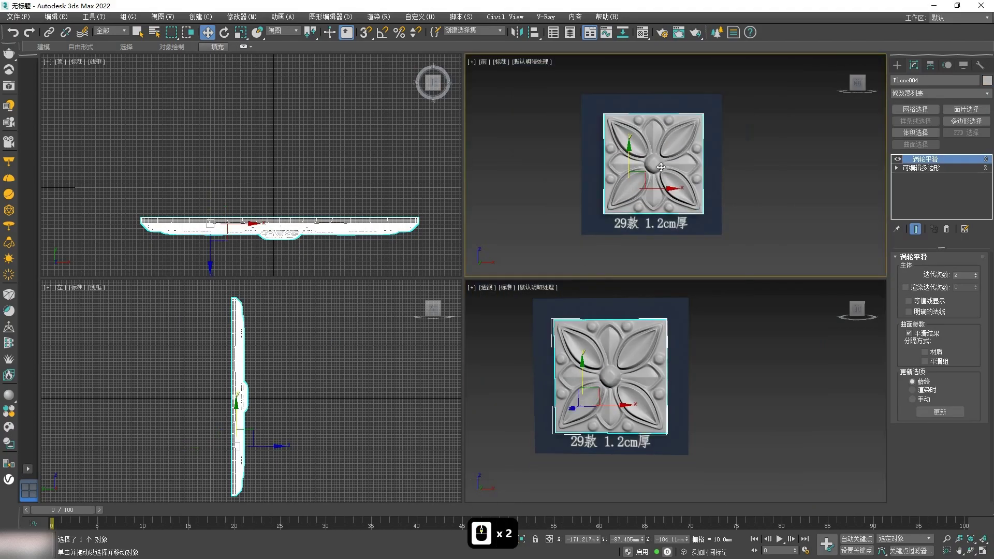
scroll(643, 164, up, 2)
middle_drag(758, 449, 781, 446)
click(809, 414)
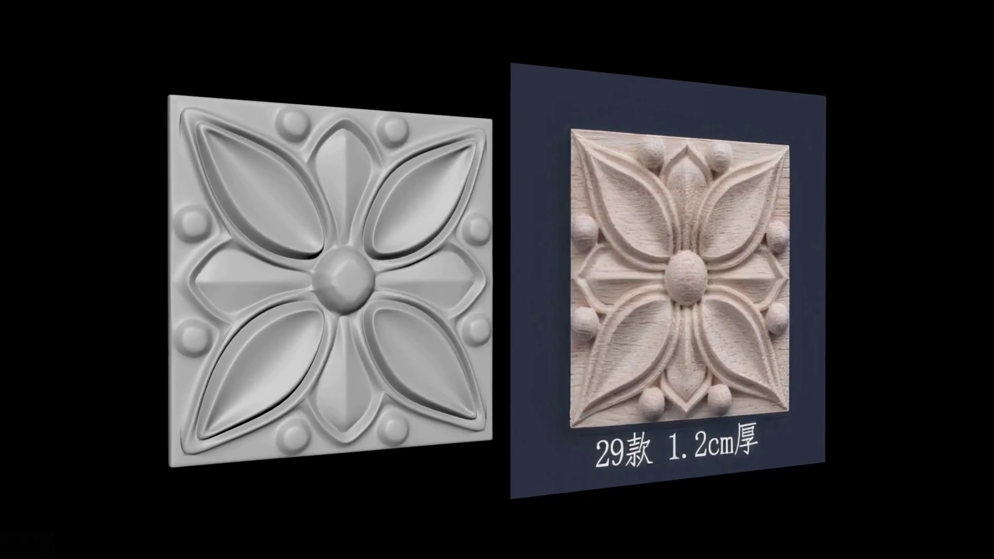